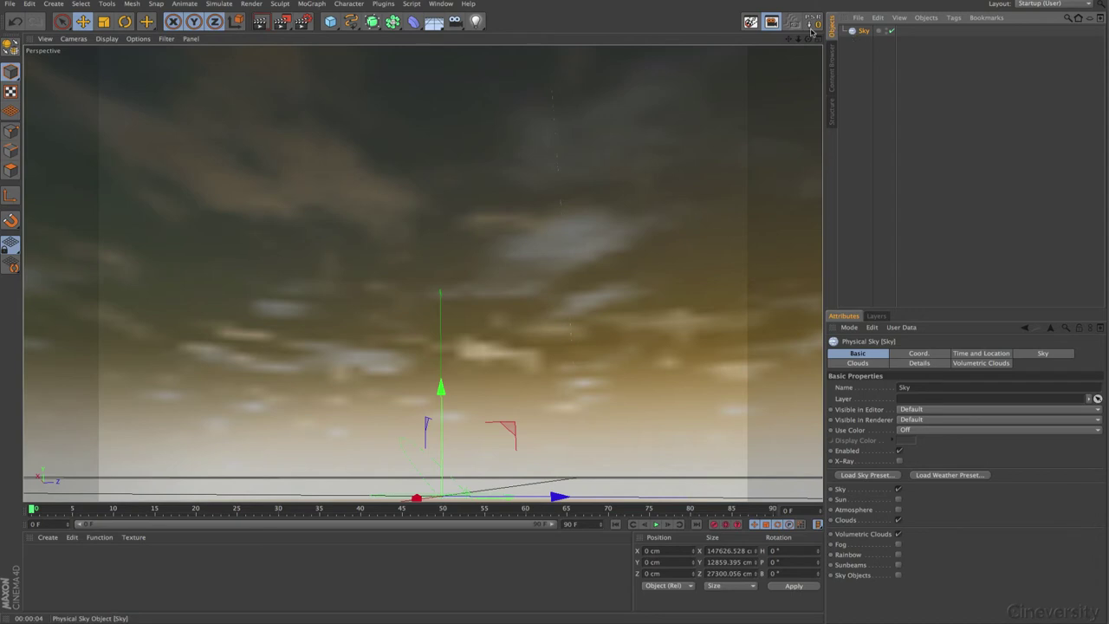
- Check the presets in the Content Browser, return to the object list and render a preview of the physical sky in the viewport
left_click(433, 21)
left_click(832, 76)
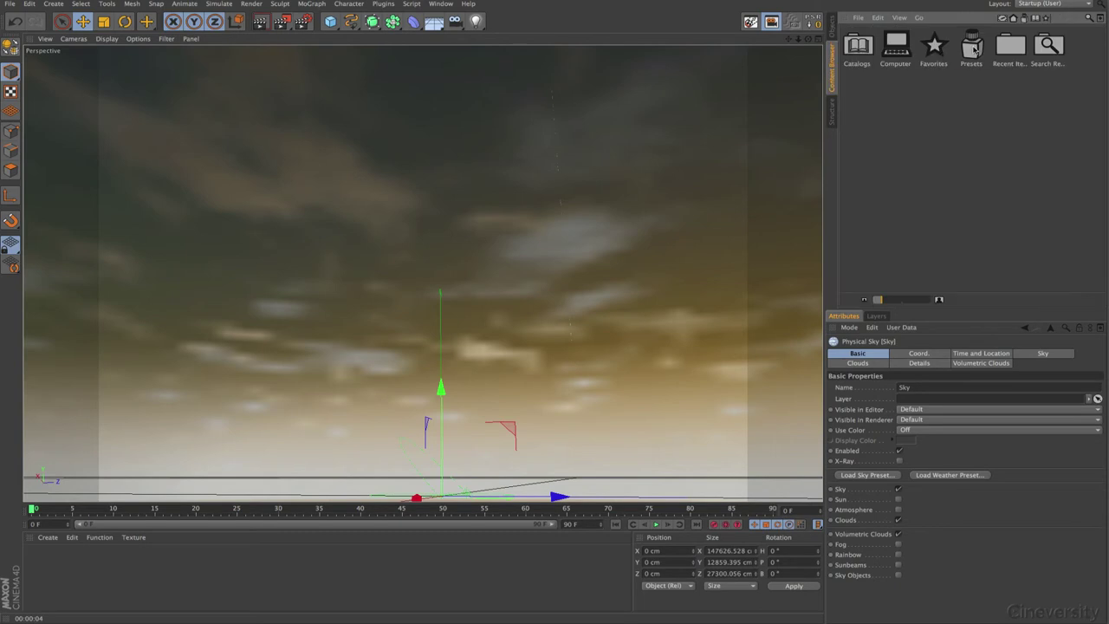
left_click(974, 50)
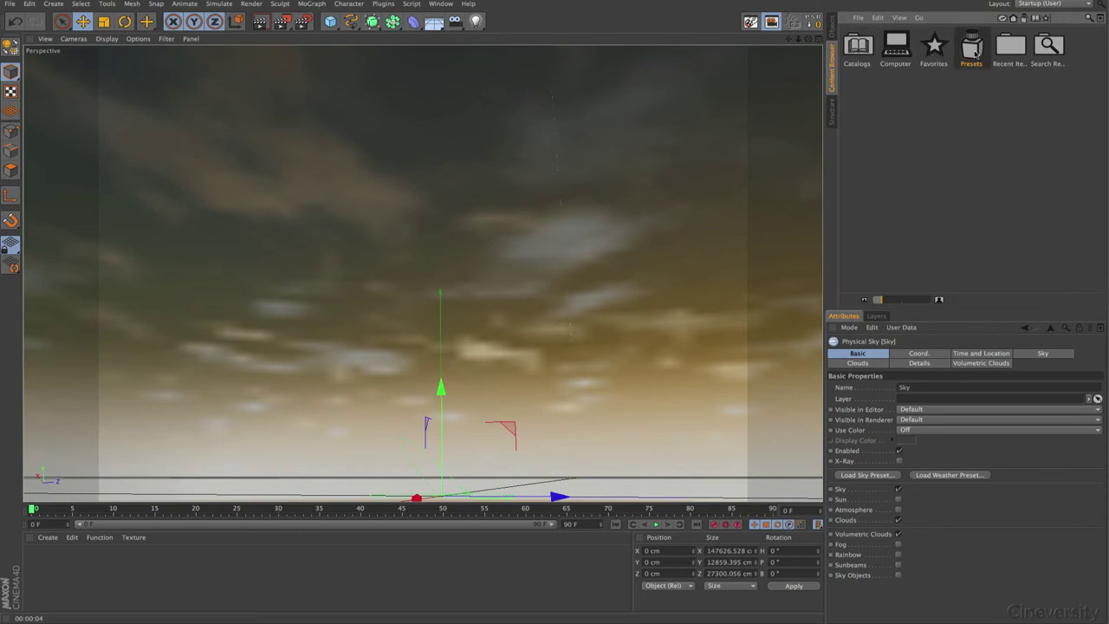
left_click(830, 27)
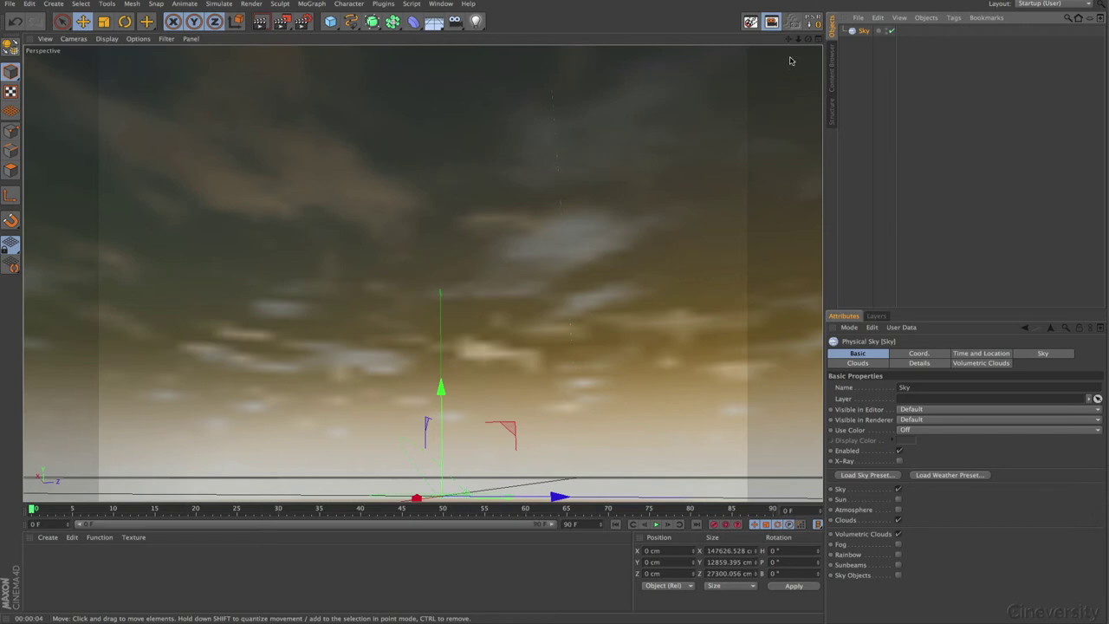
left_click(260, 21)
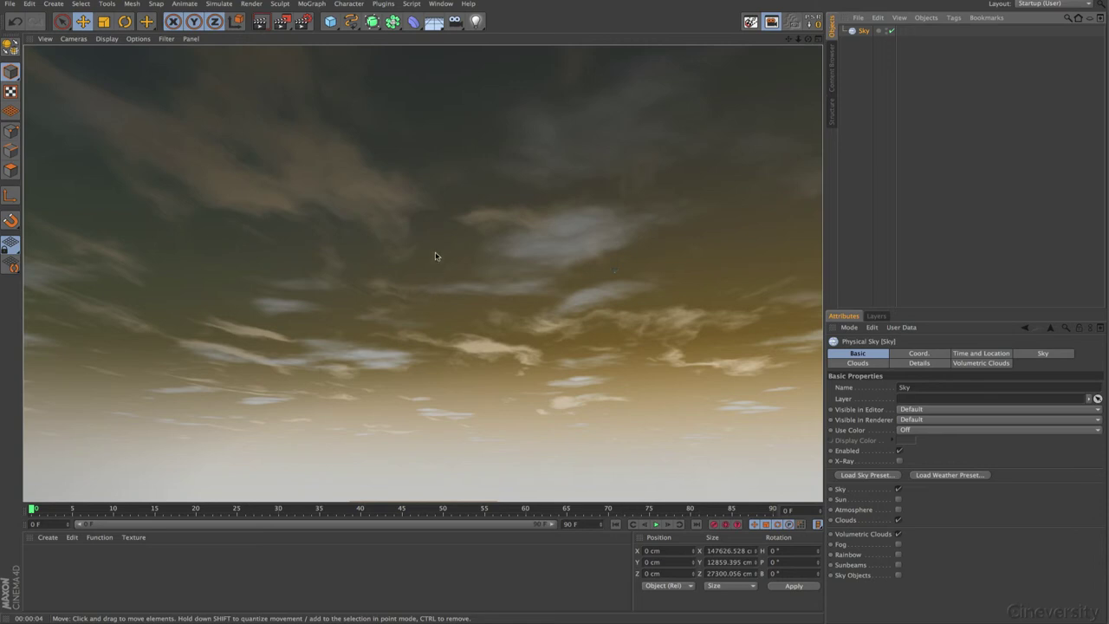
- Add a sphere primitive at the scene origin and frame it in the perspective view
left_click_drag(332, 24, 546, 59)
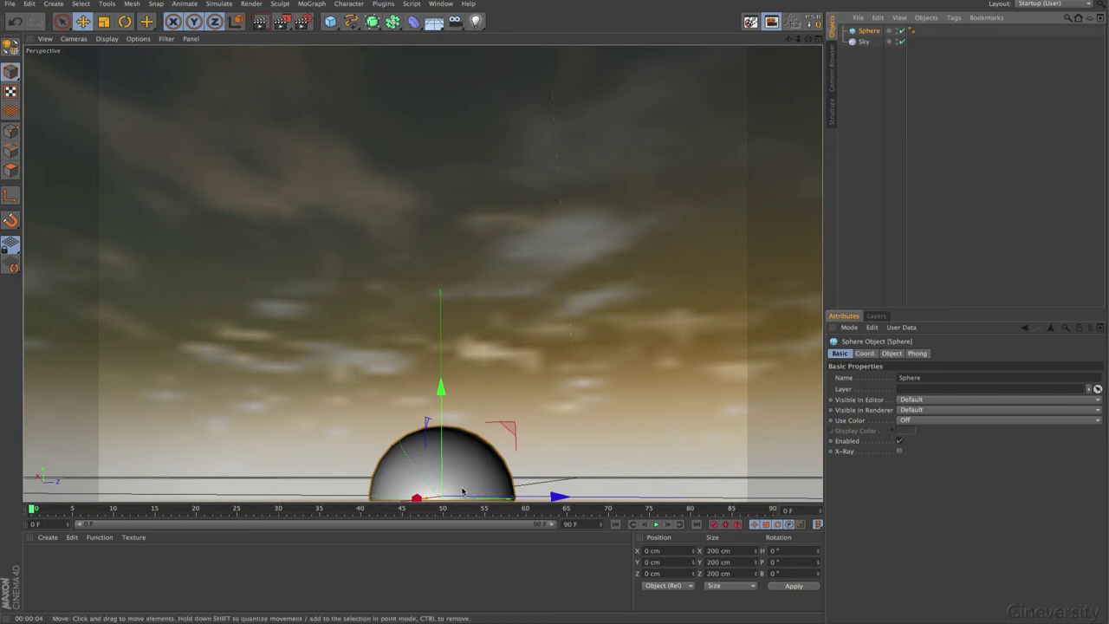
left_click_drag(463, 467, 477, 357, "alt")
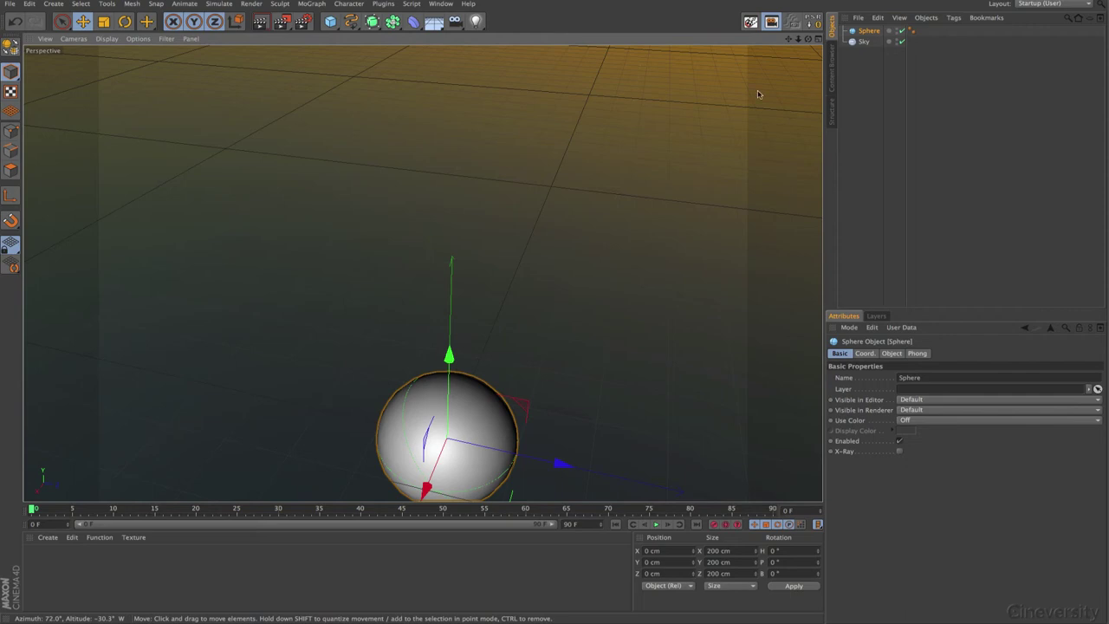
key("o")
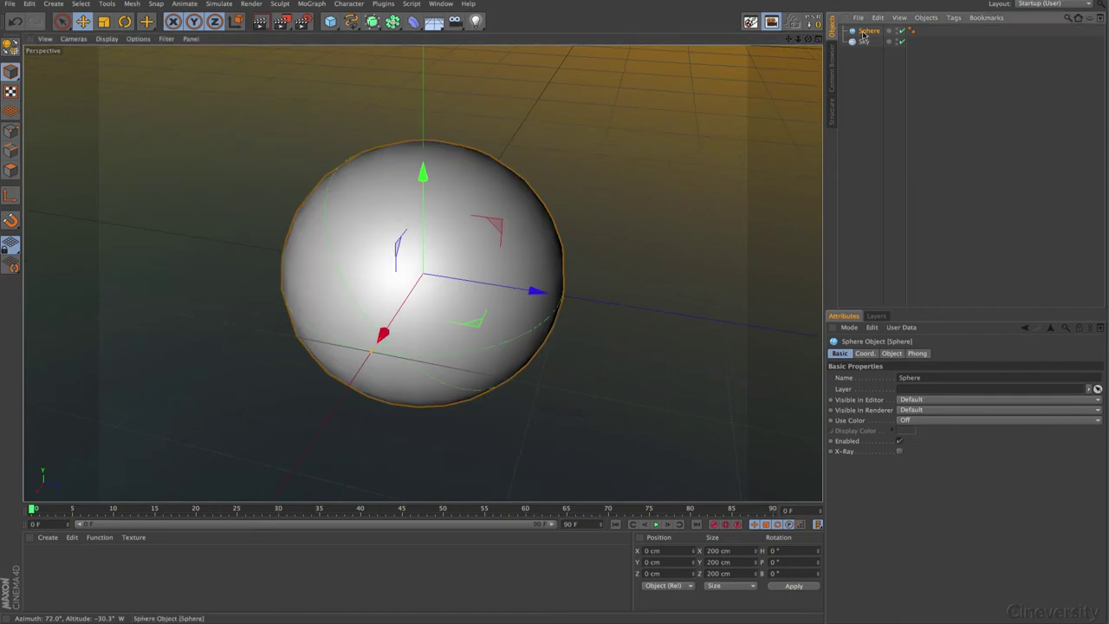
- Set the sphere's segments to 128 and convert it to an editable polygon object
left_click(892, 354)
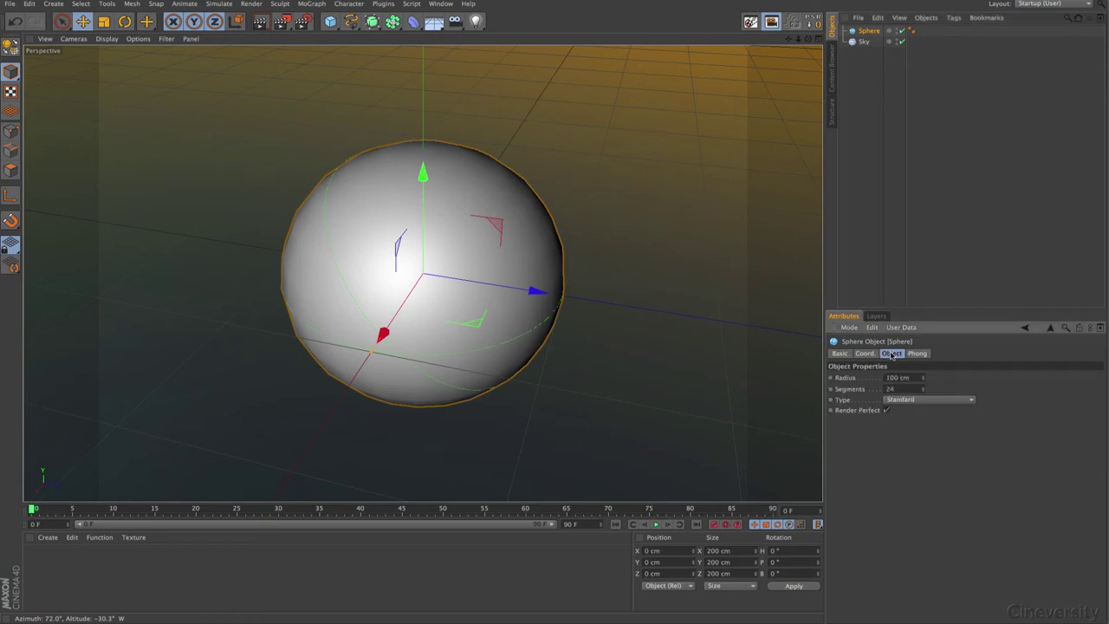
double_click(890, 389)
type("128")
key("Return")
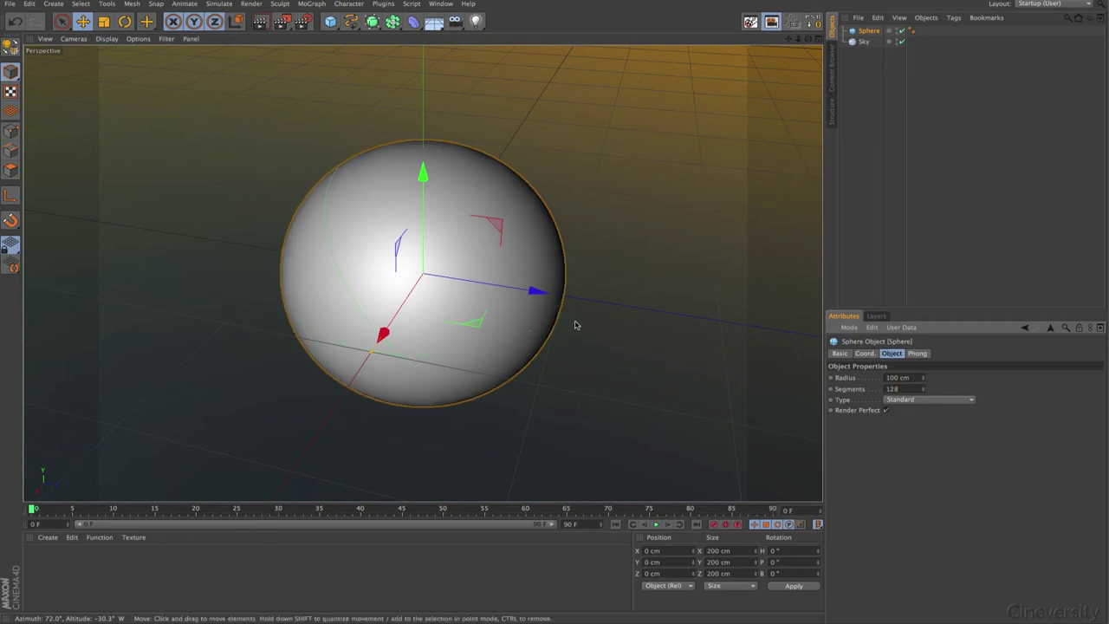
left_click(11, 46)
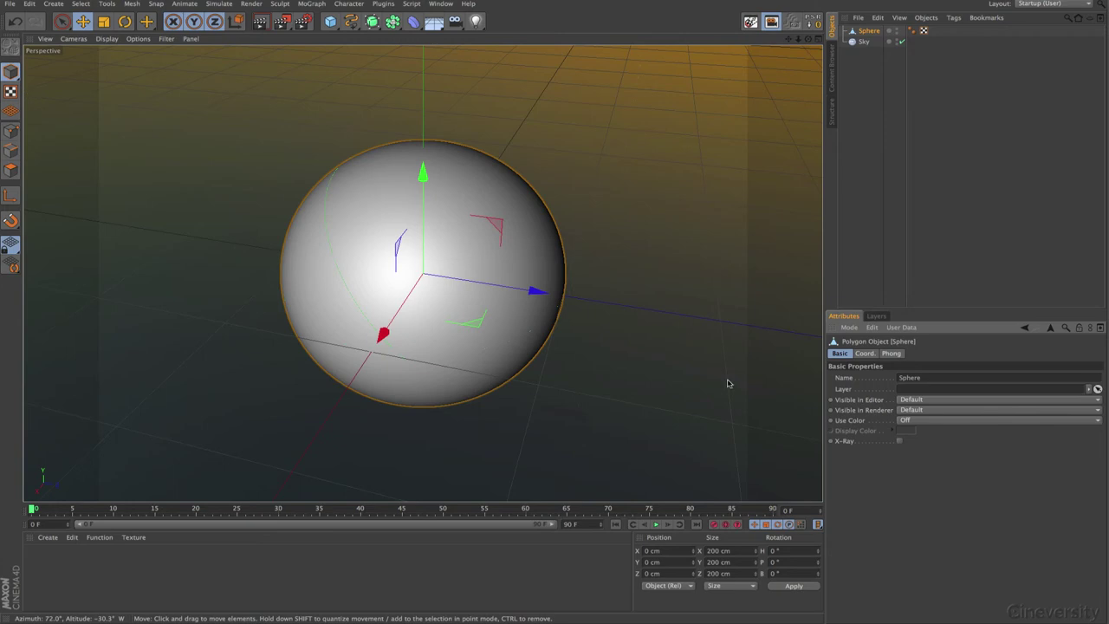
- Set the viewport display to Gouraud Shading (Lines) and look closely at the mesh around the sphere's upper pole
left_click(108, 39)
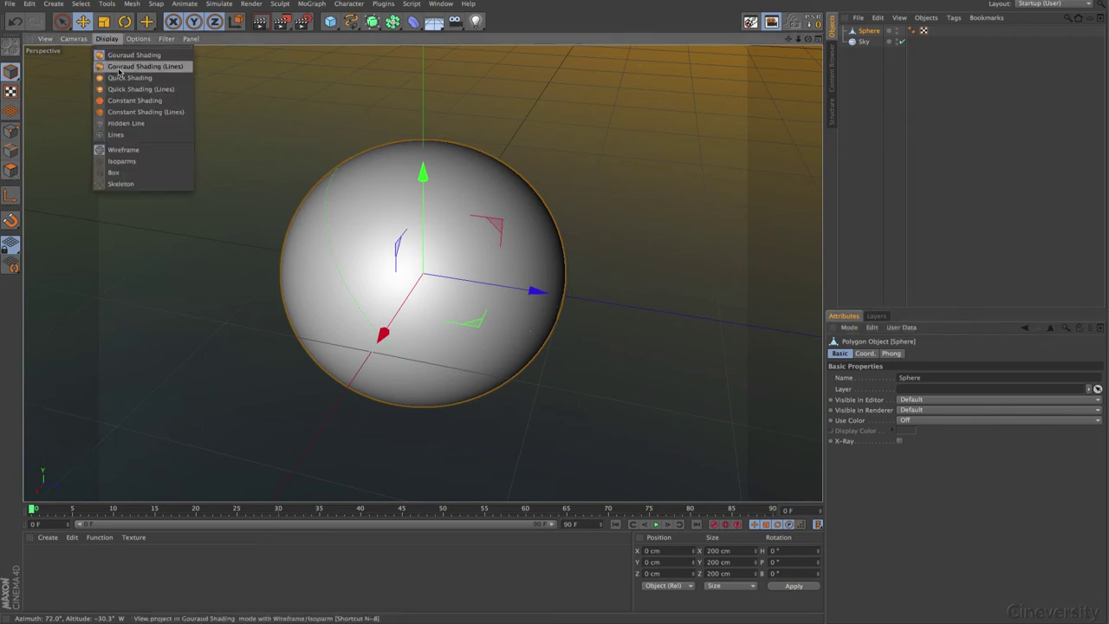
left_click(139, 66)
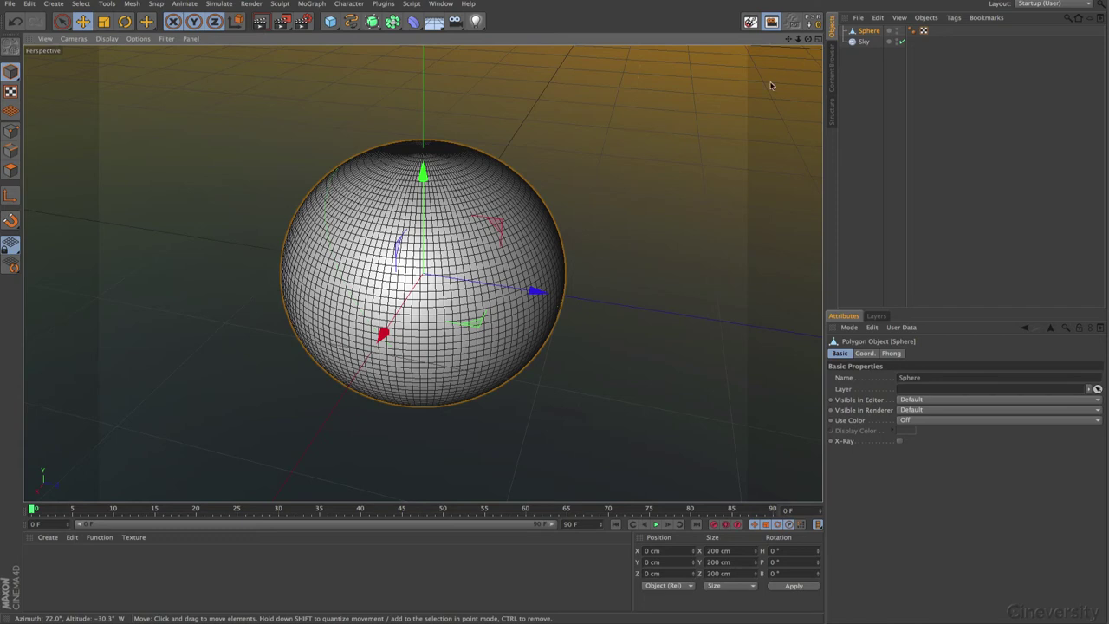
left_click_drag(797, 39, 515, 220)
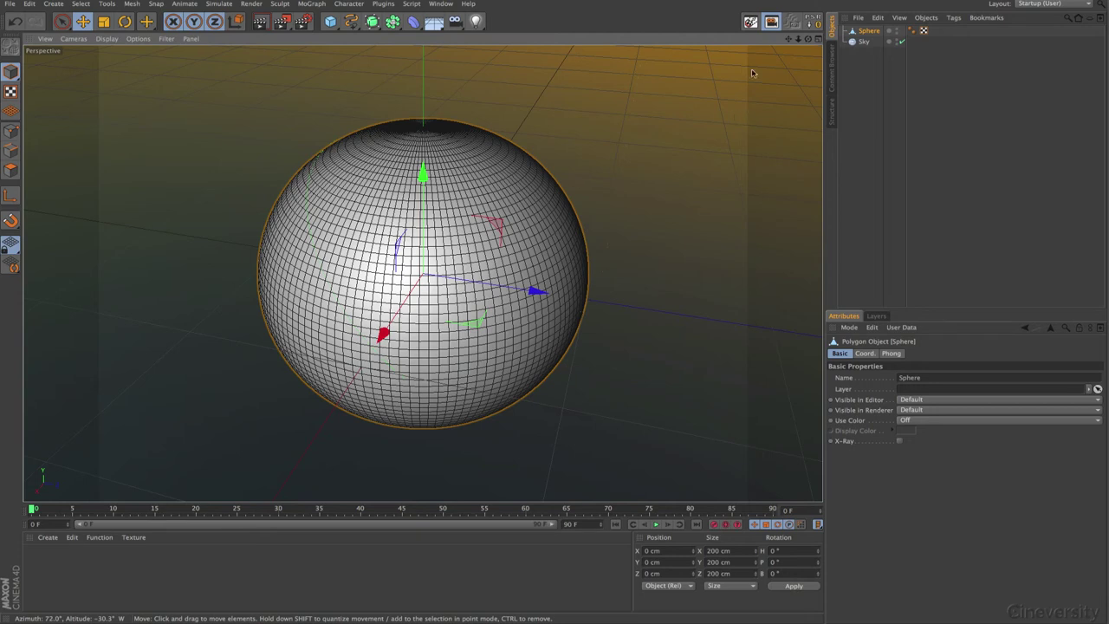
mouse_move(427, 134)
left_mouse_down("alt")
mouse_move(423, 154)
mouse_move(433, 119)
left_mouse_up("alt")
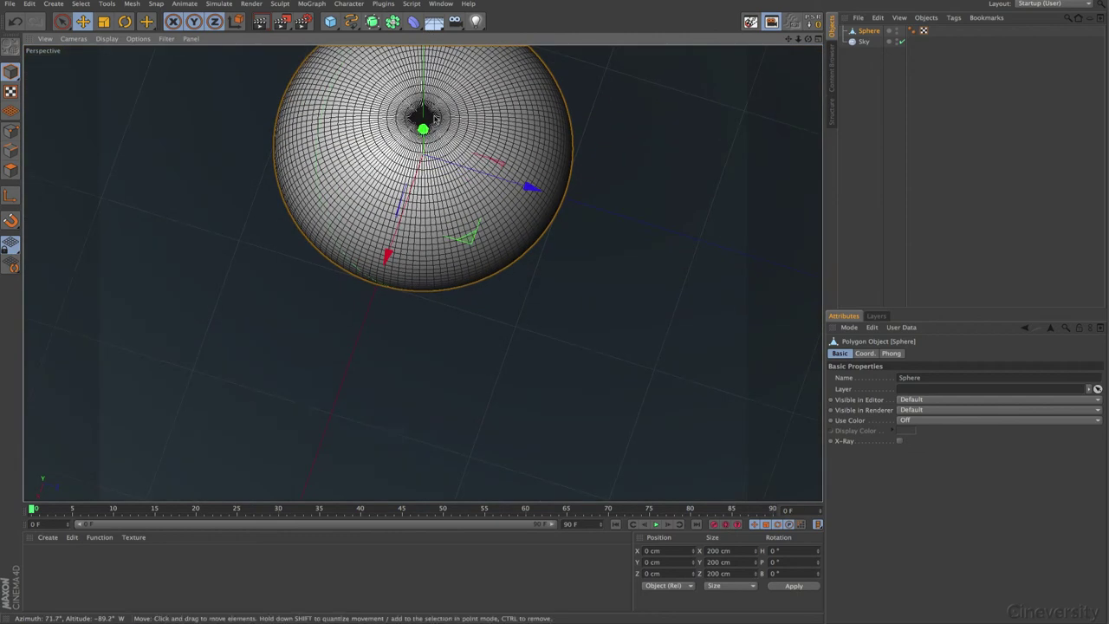
left_click_drag(789, 39, 782, 148)
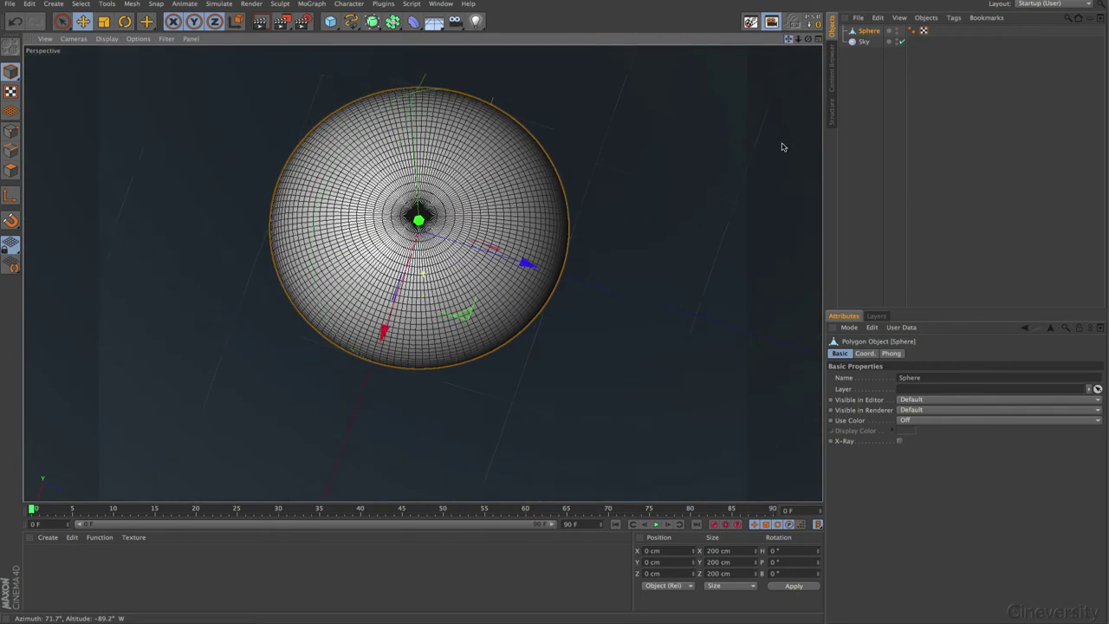
left_click_drag(799, 40, 966, 32)
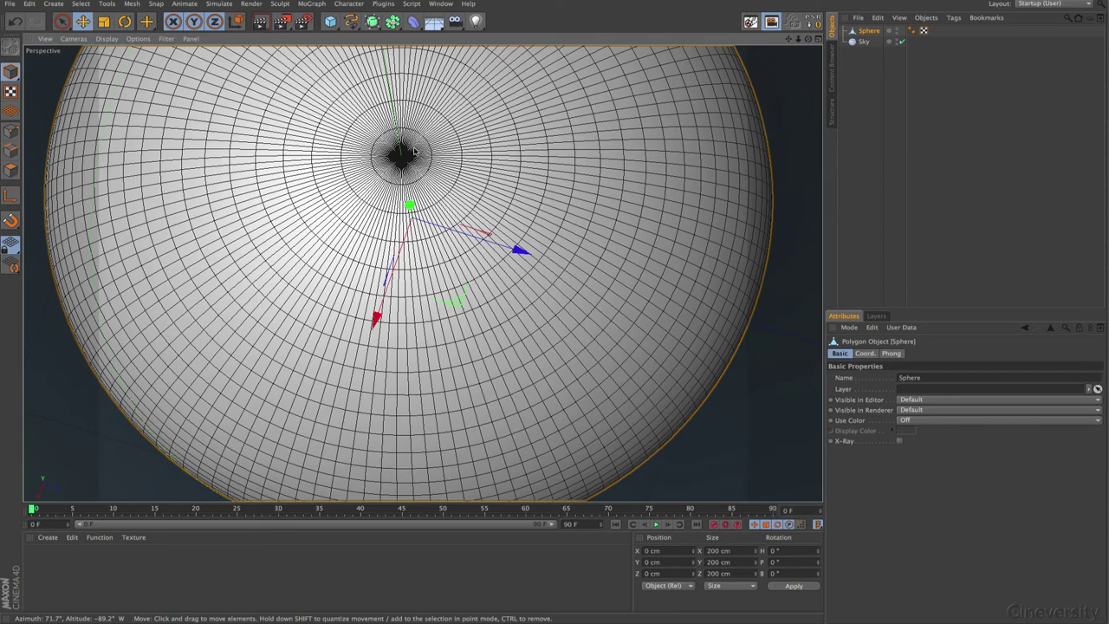
- Switch to the BP UV Edit layout and show the sphere's UV mesh in the texture view
left_click(1049, 7)
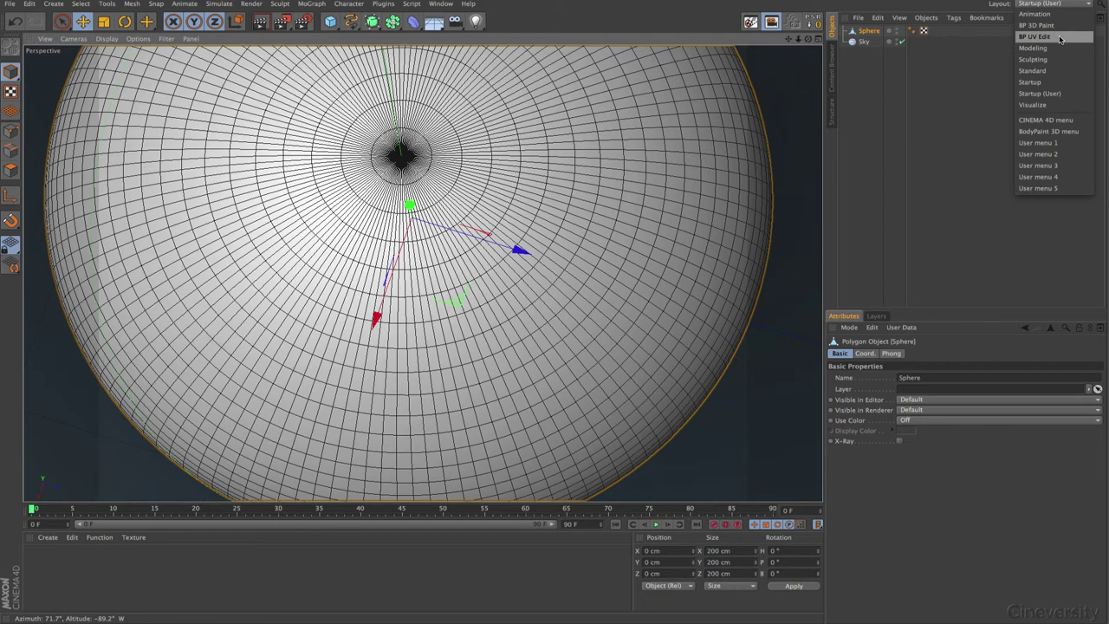
left_click(1058, 38)
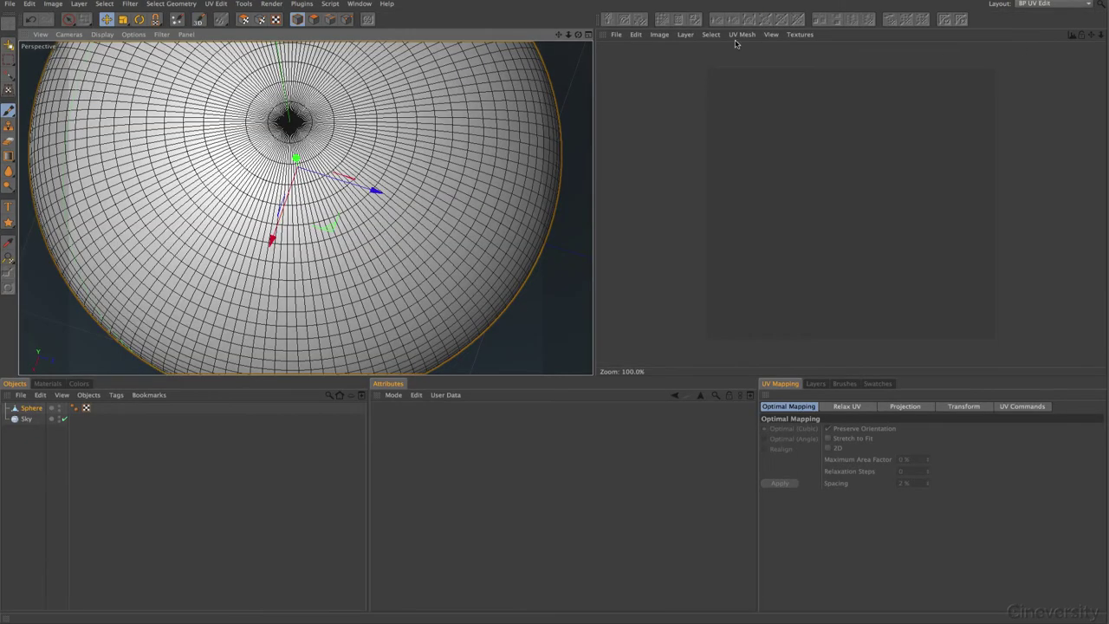
left_click(741, 34)
left_click(750, 52)
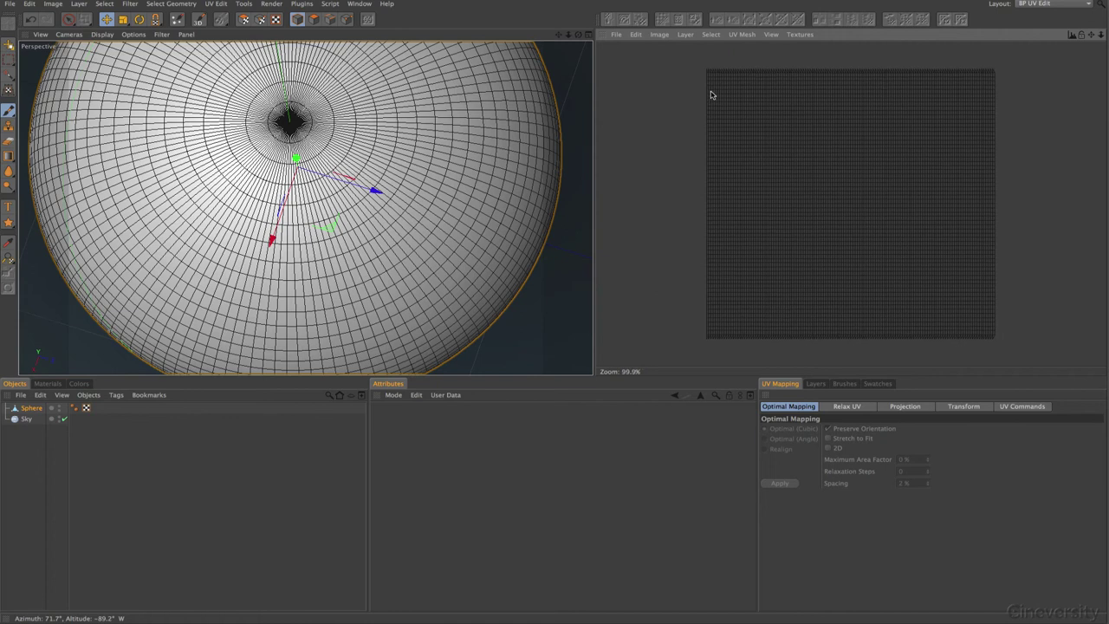
- Examine the pole triangles along the upper edge of the sphere's UV mesh
scroll(711, 95, "up", 4)
scroll(753, 200, "down", 2)
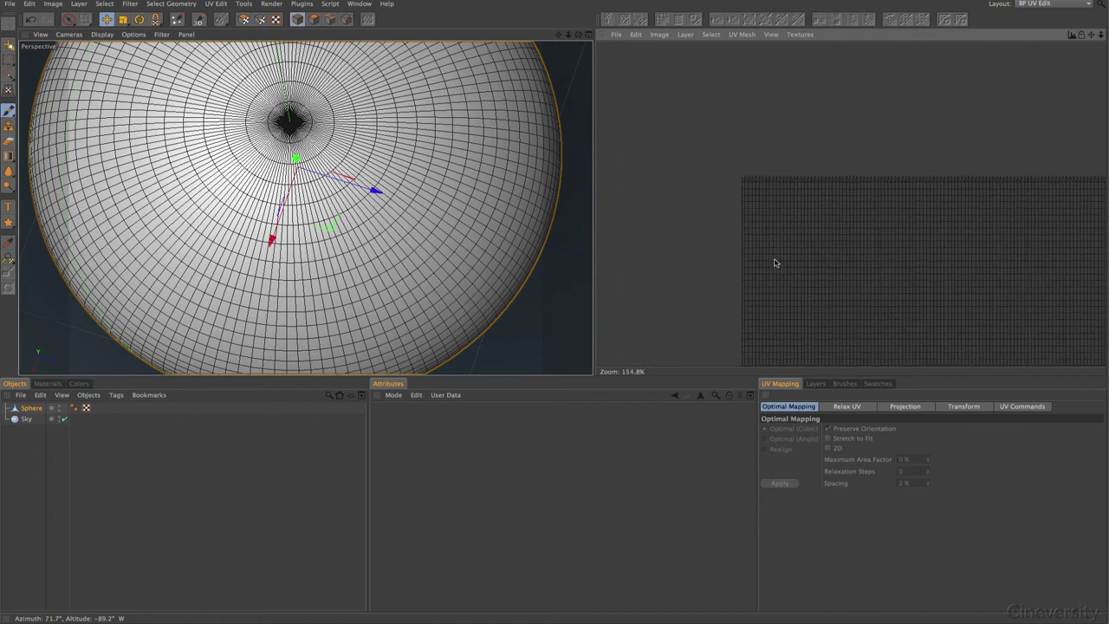
scroll(938, 154, "up", 4)
scroll(938, 154, "up", 2)
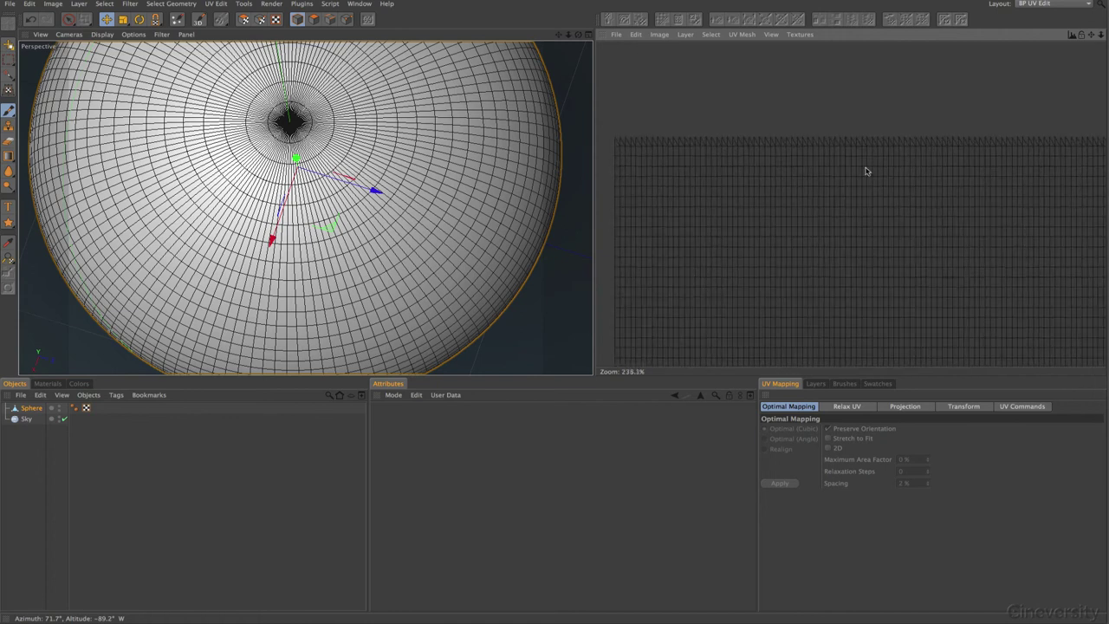
middle_click_drag(651, 175, 832, 182)
scroll(836, 186, "up", 3)
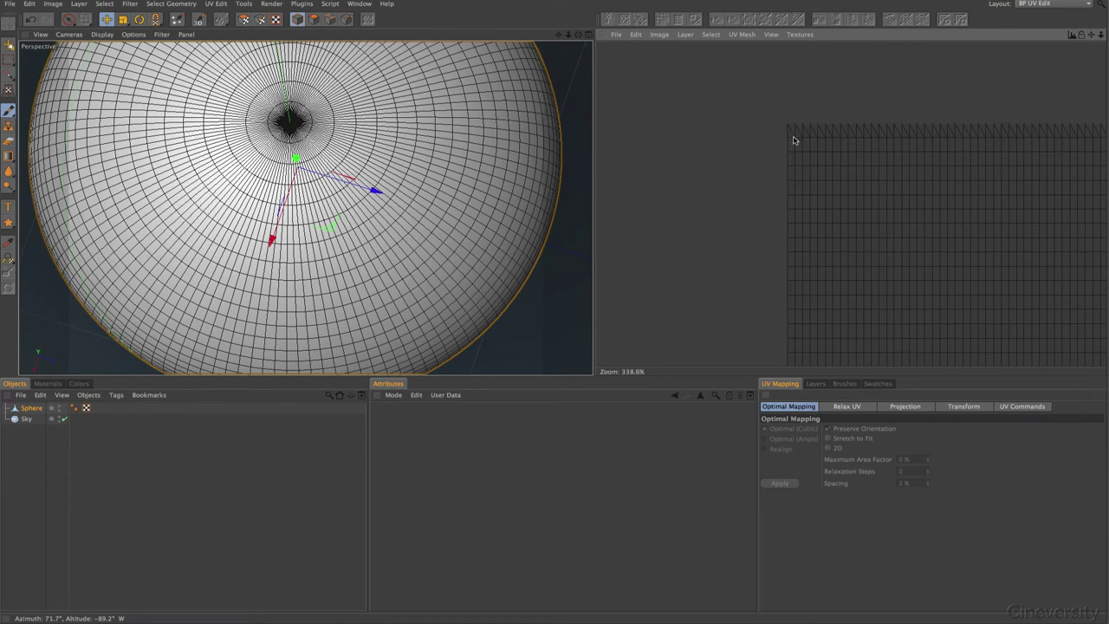
scroll(844, 211, "up", 3)
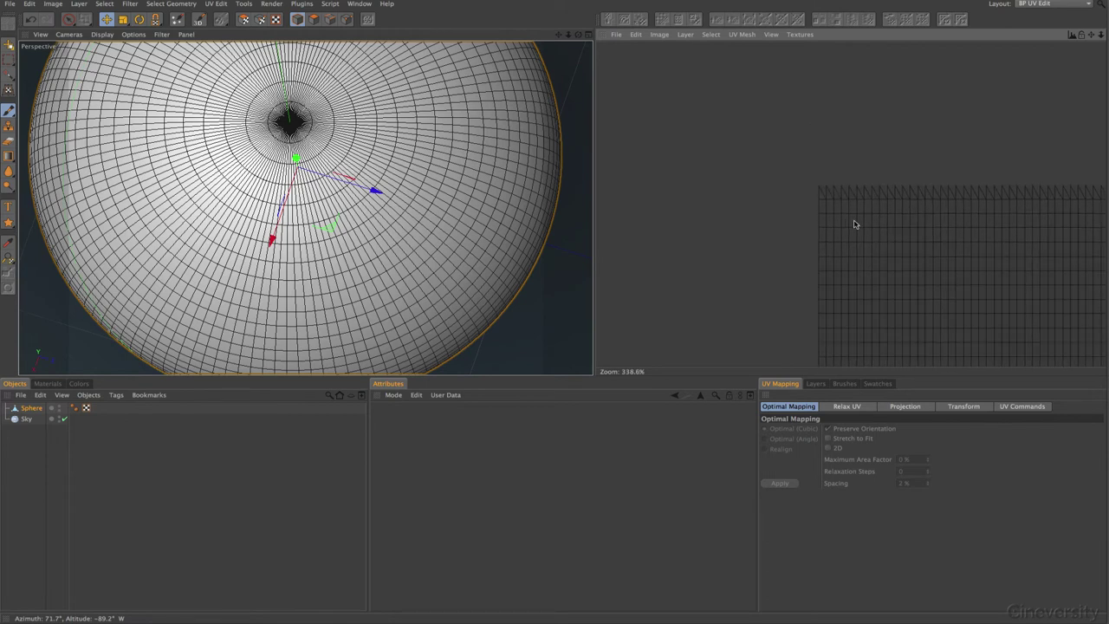
scroll(1025, 213, "up", 9)
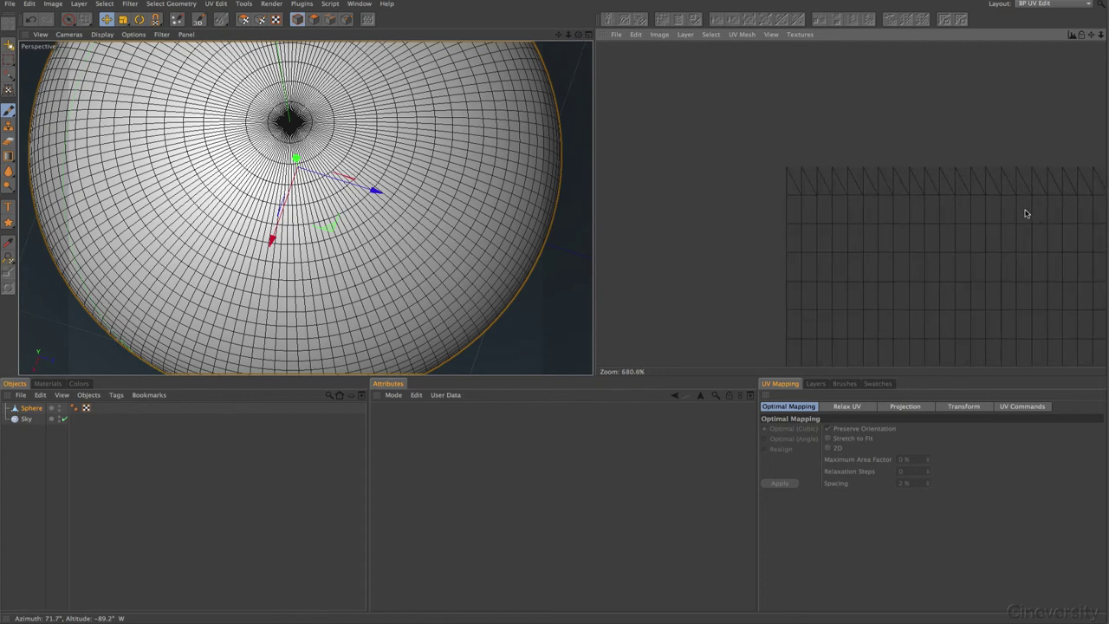
scroll(996, 199, "up", 1)
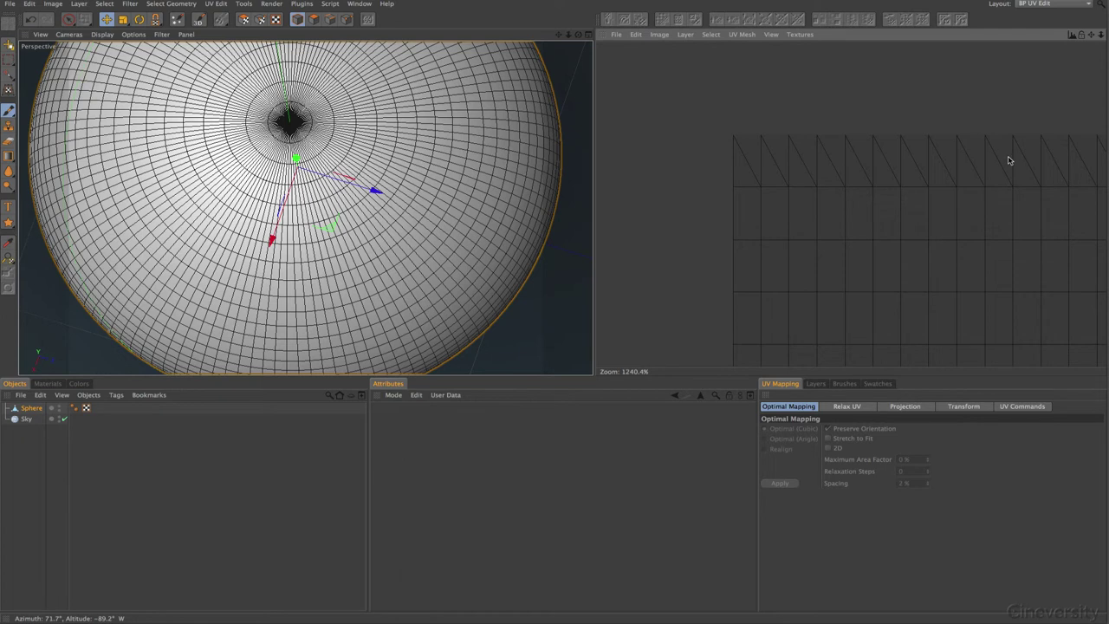
- Return to the Startup (User) layout and open the Structure page of Project Info
left_click(1049, 5)
left_click(1055, 94)
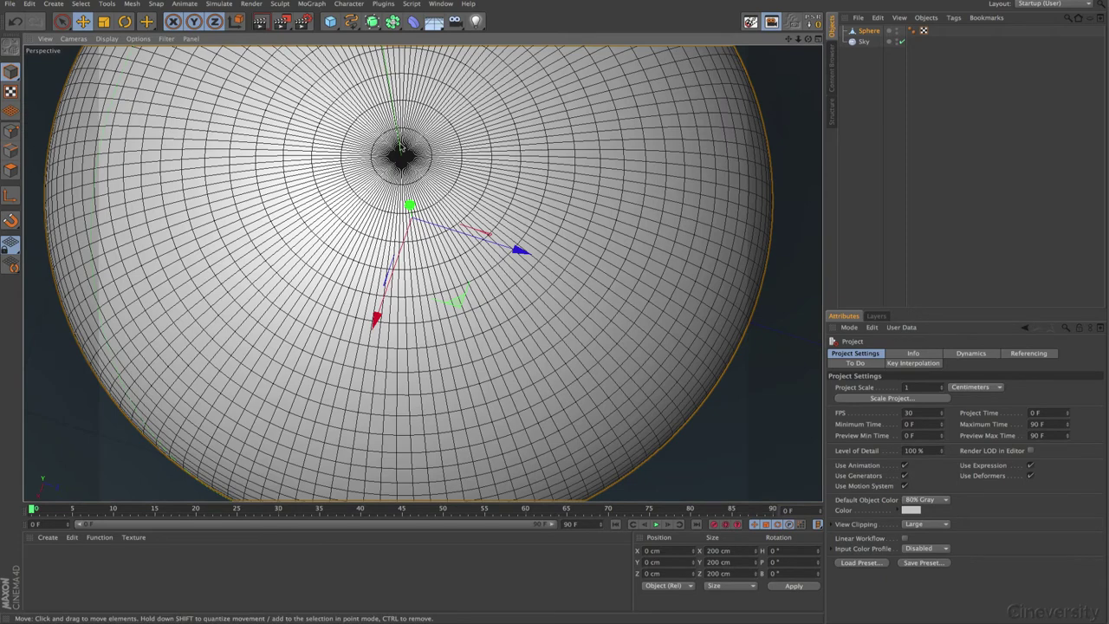
left_click(29, 5)
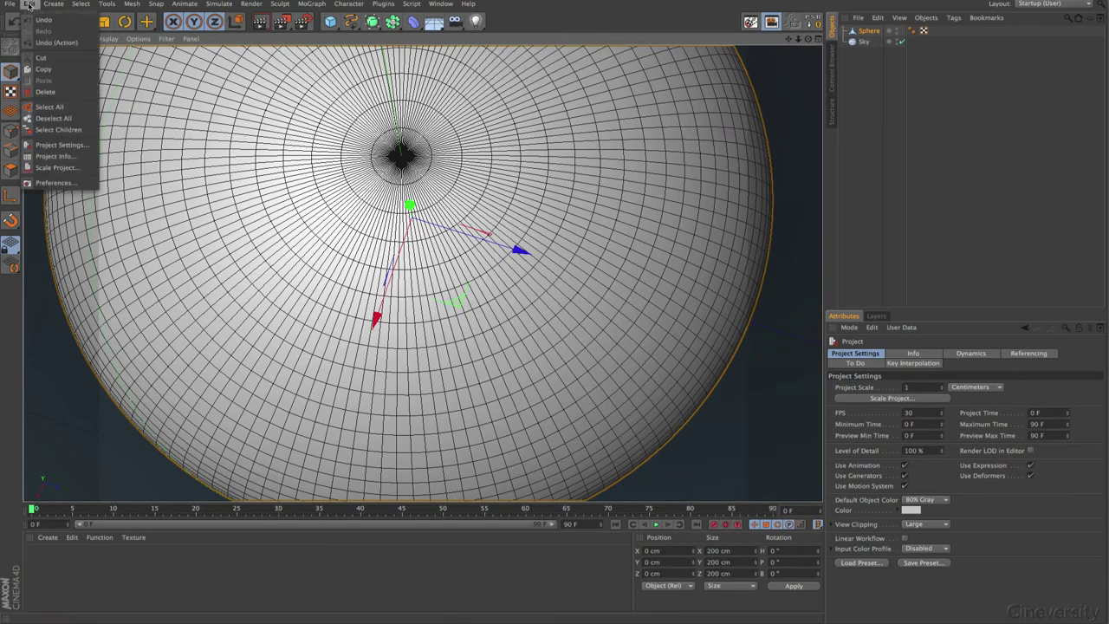
left_click(55, 156)
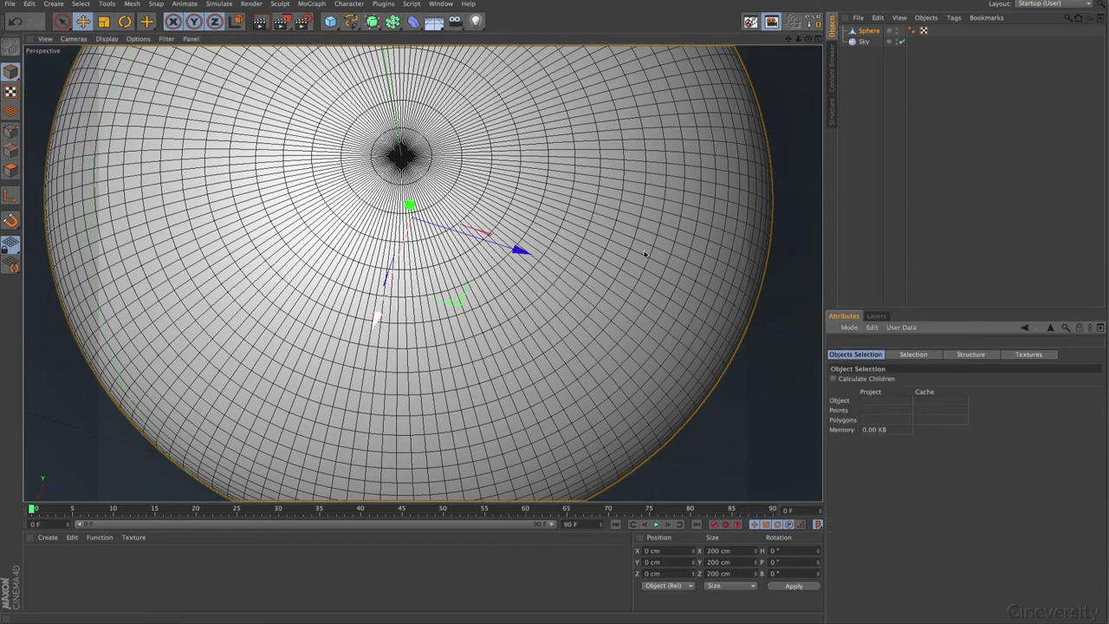
left_click(972, 355)
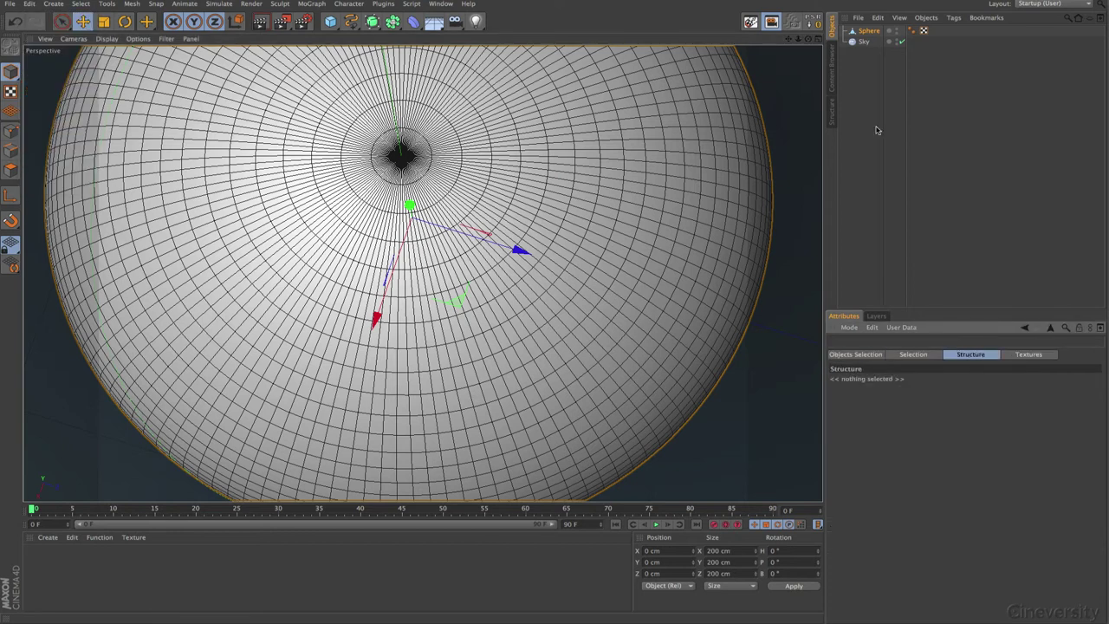
- Switch the sphere to polygon mode and select all its triangles through the Structure page of Project Info
left_click(869, 31)
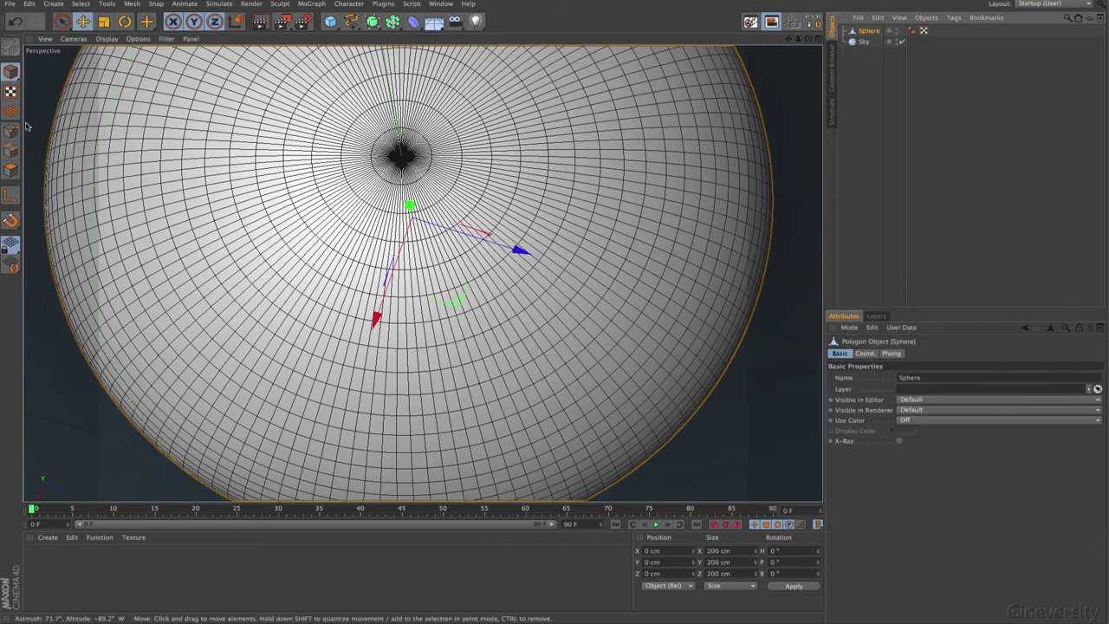
left_click(11, 170)
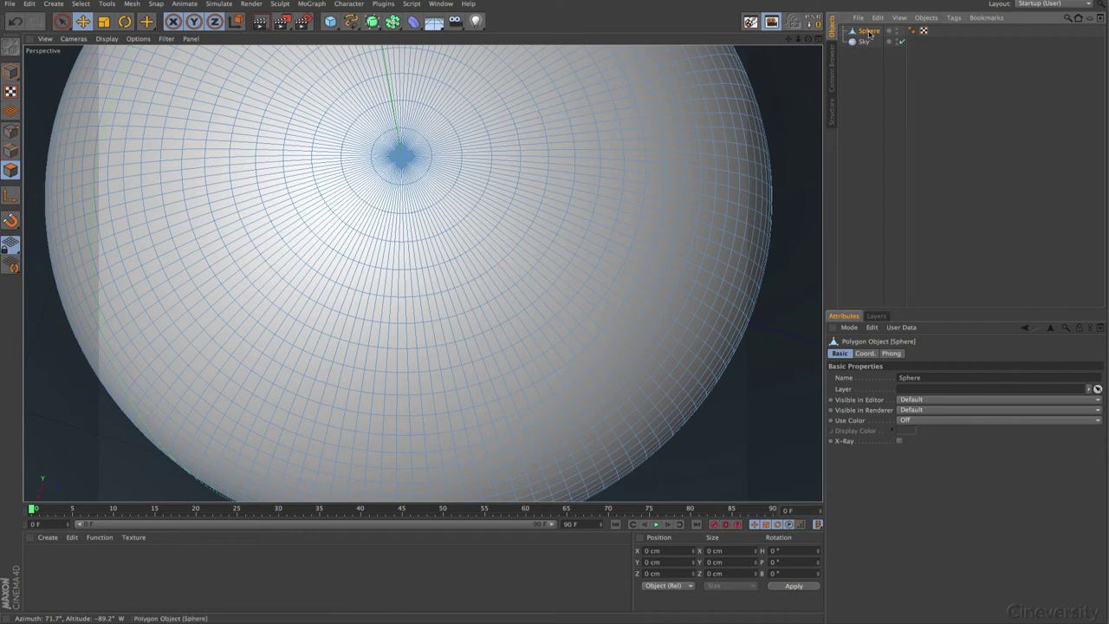
left_click(28, 3)
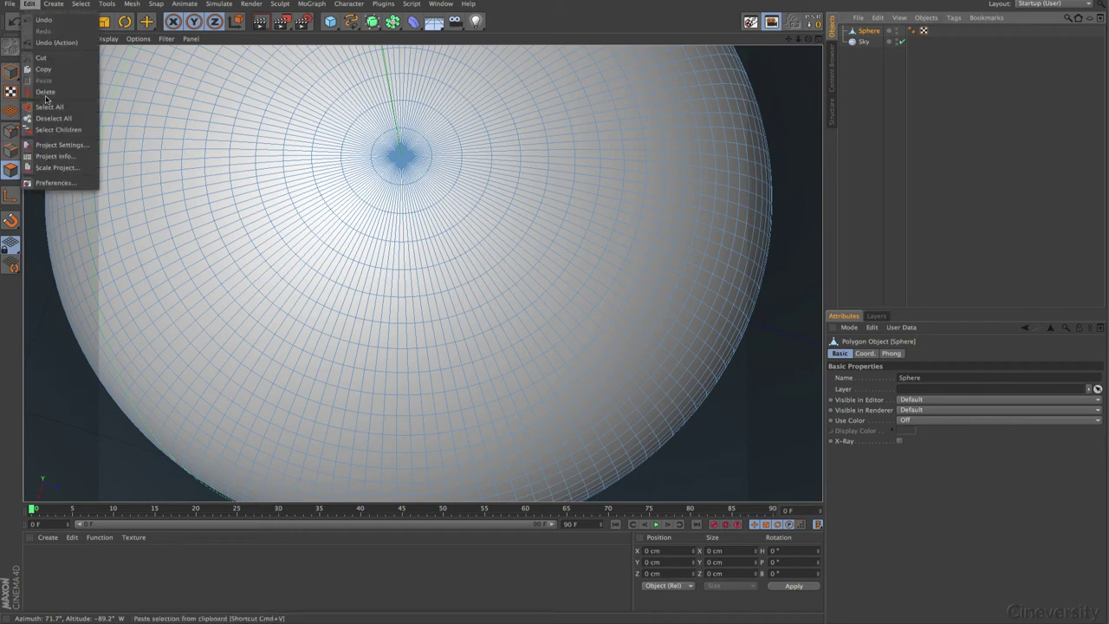
left_click(61, 156)
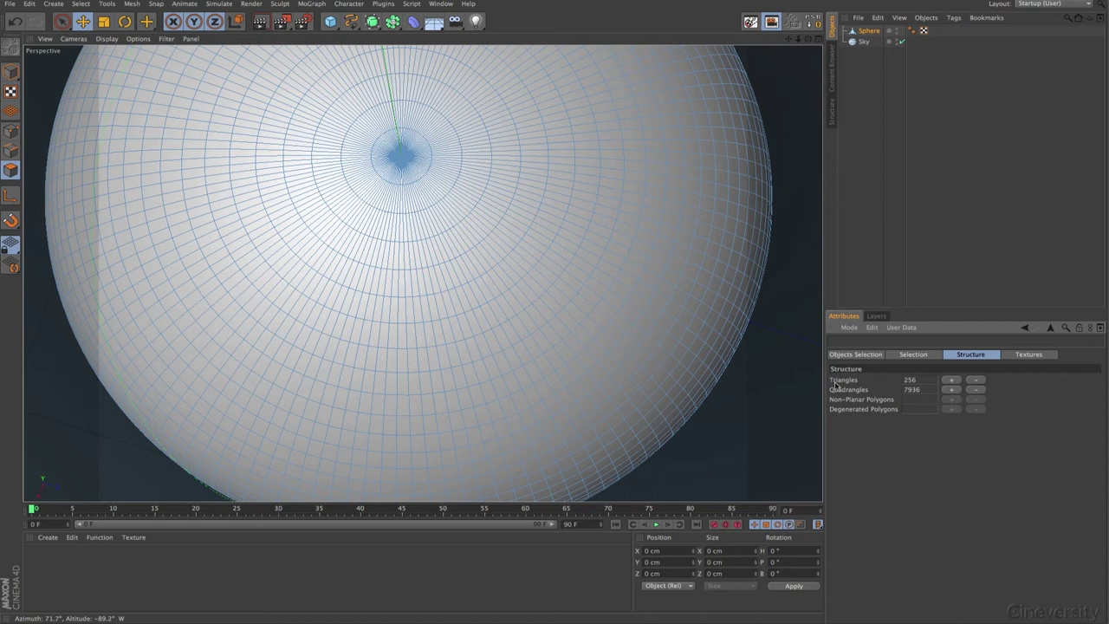
left_click(952, 380)
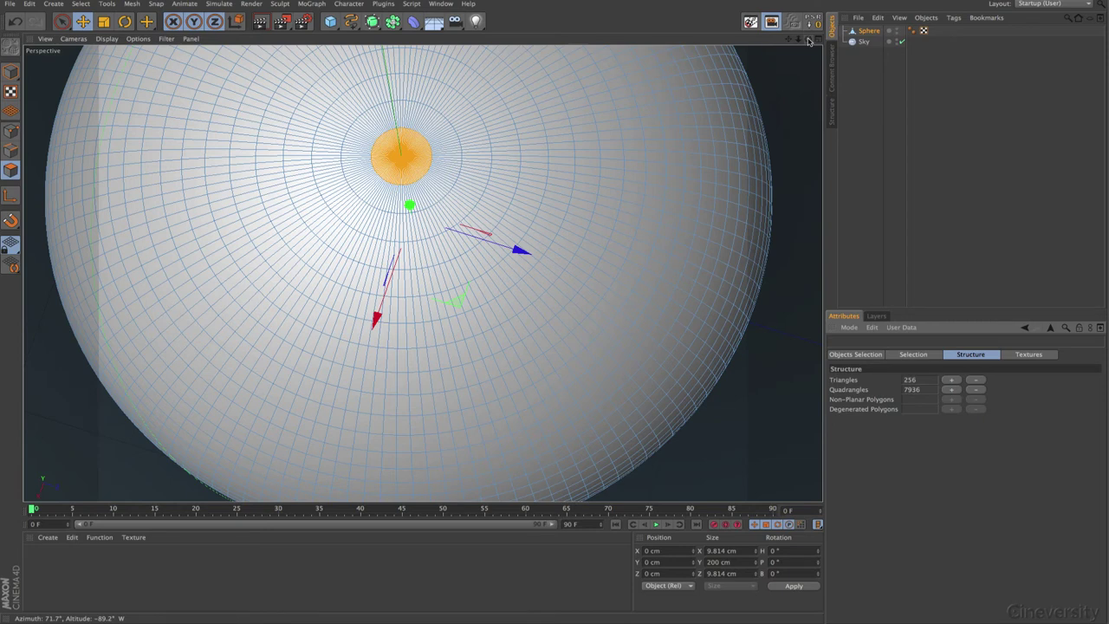
left_click_drag(807, 39, 795, 99)
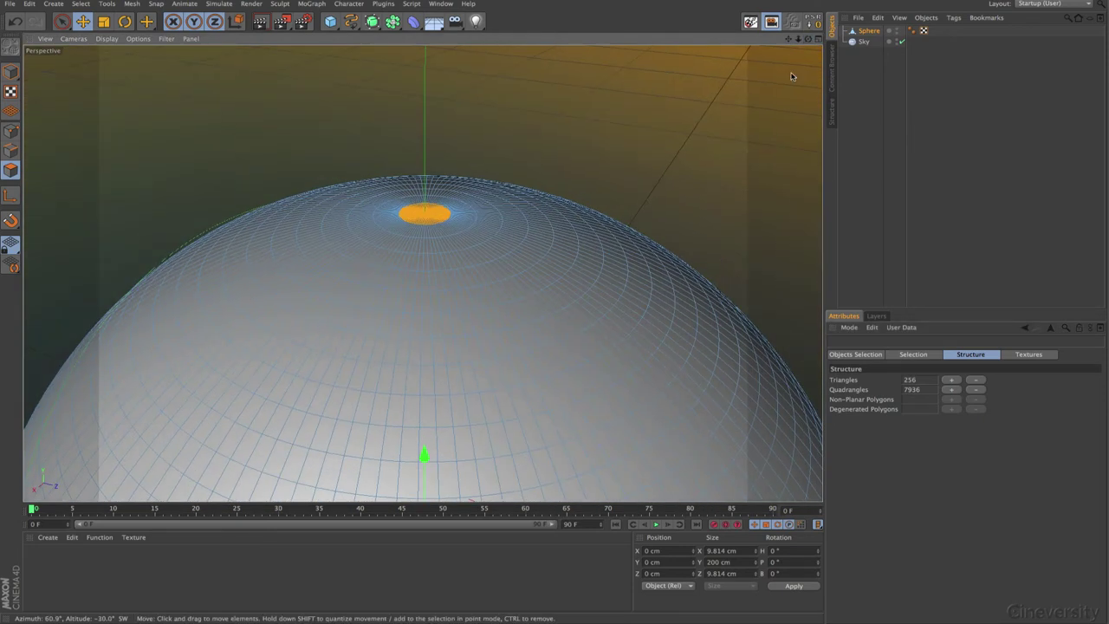
- Delete the selected triangles from both poles of the sphere, checking its underside
scroll(790, 84, "down", 5)
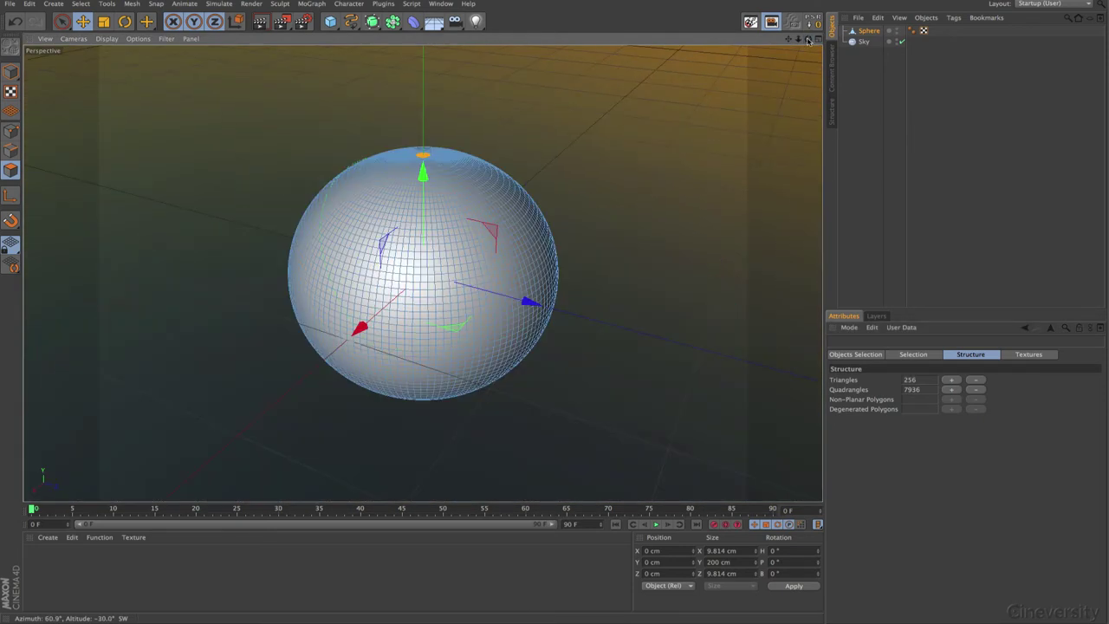
left_click_drag(809, 39, 798, 135)
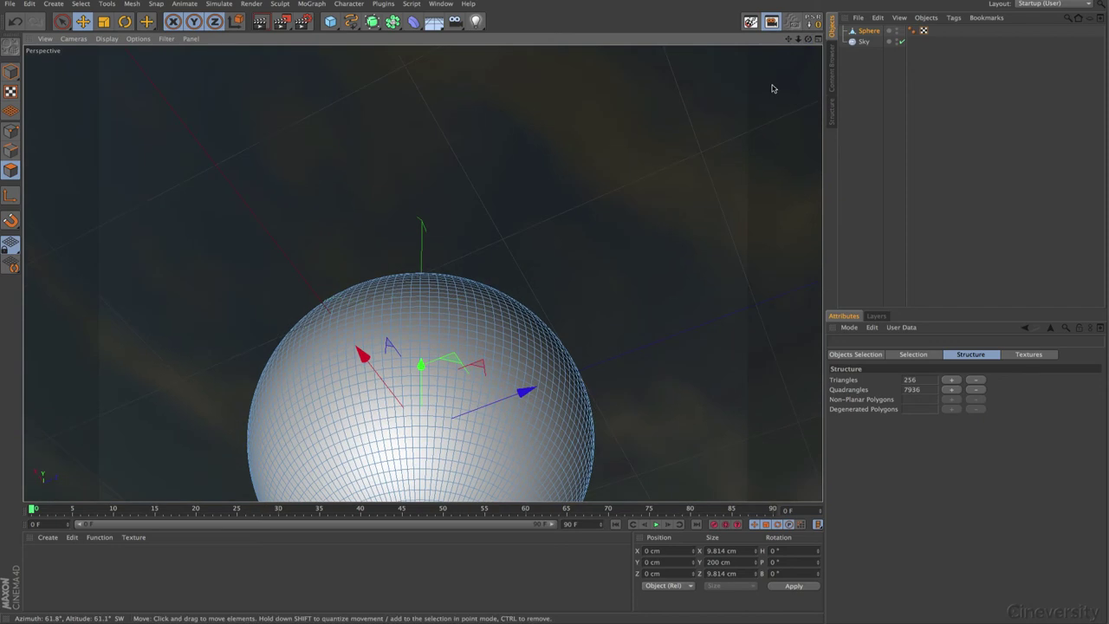
key("h")
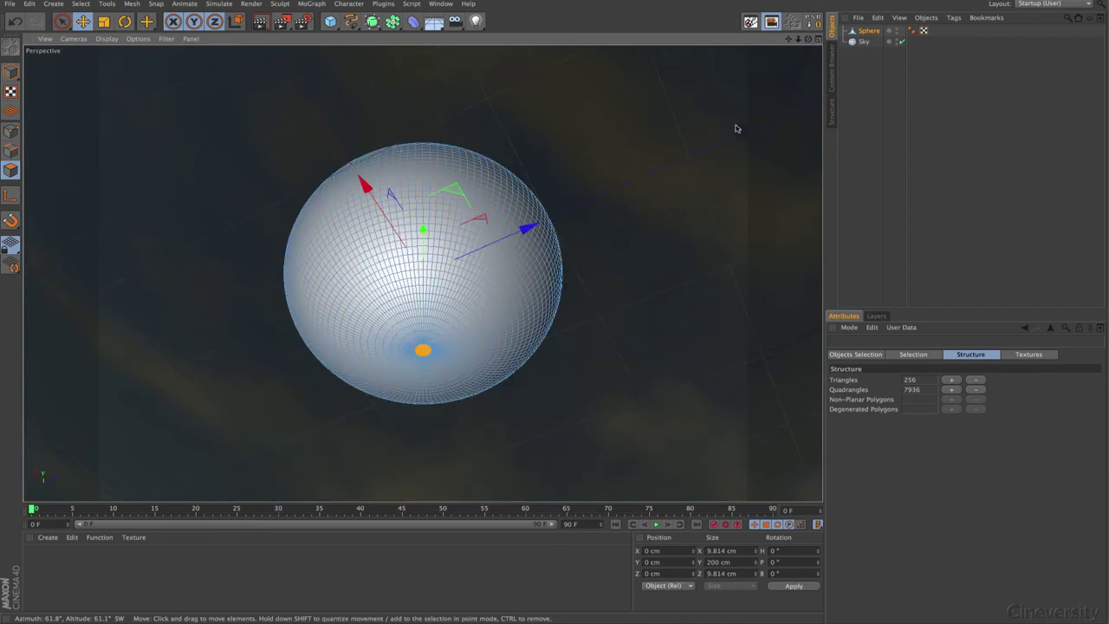
left_click(807, 92)
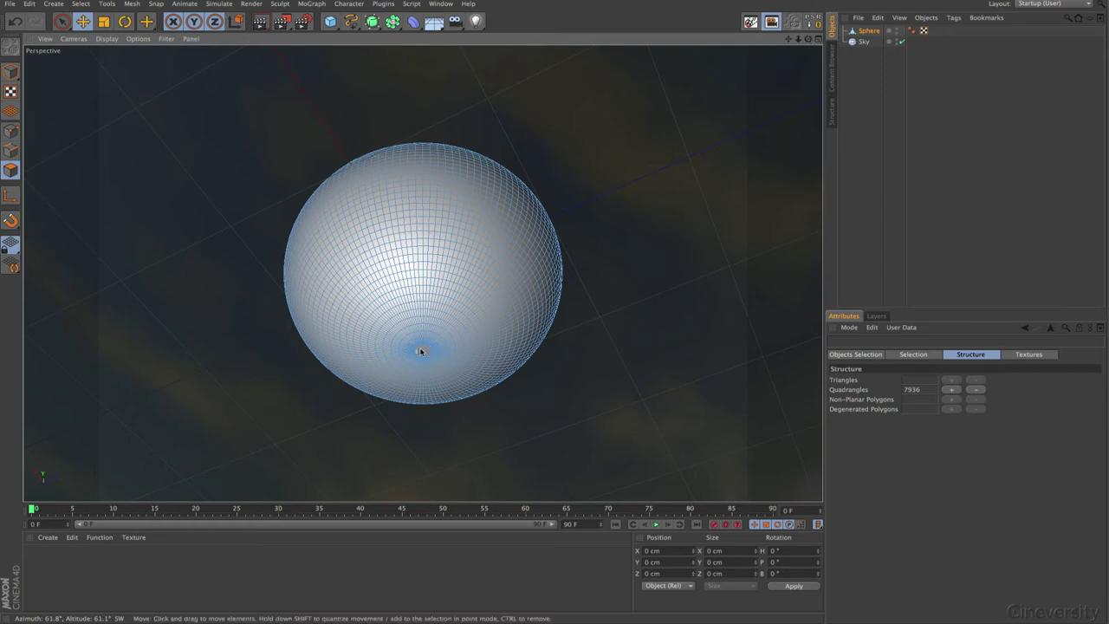
- Switch to the BP UV Edit layout and examine the upper edge of the sphere's UV mesh without the pole triangles
left_click(1046, 5)
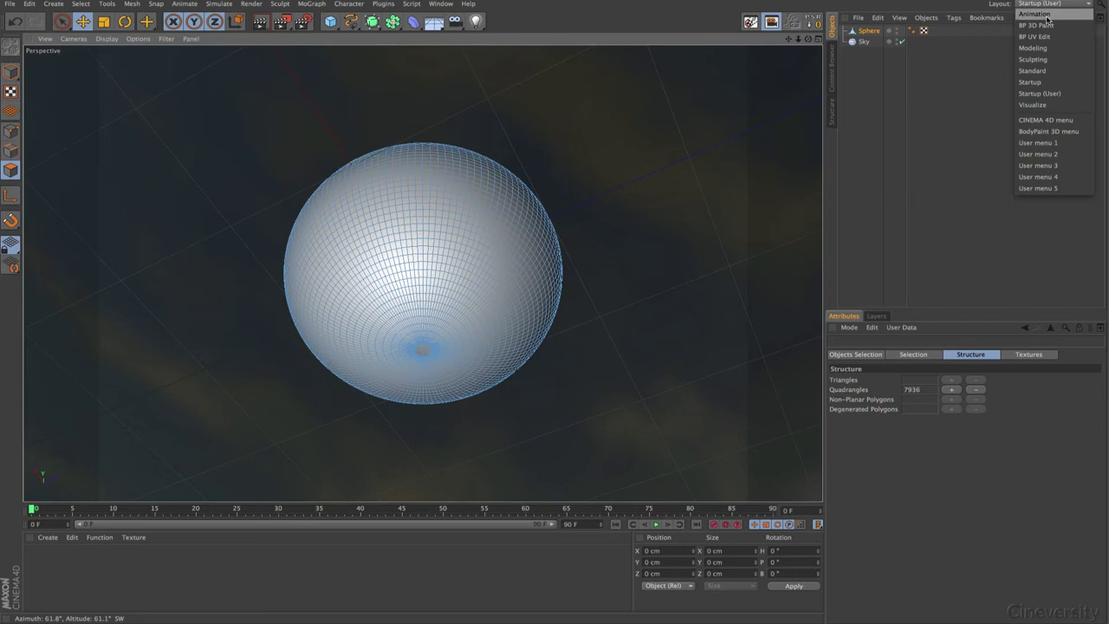
left_click(1051, 93)
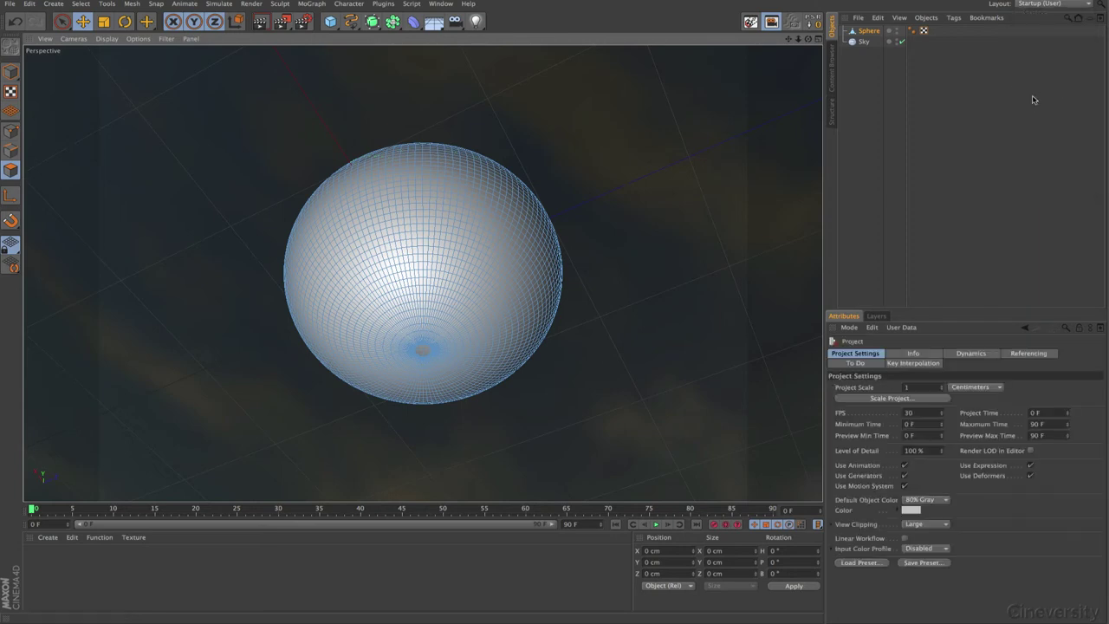
left_click(1055, 5)
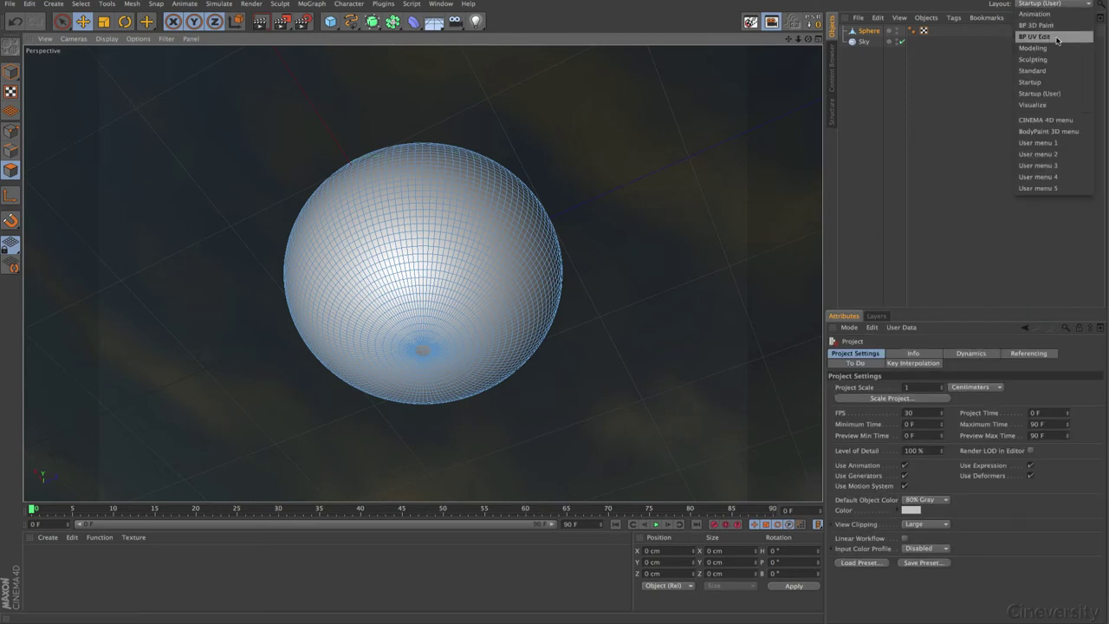
left_click(1055, 45)
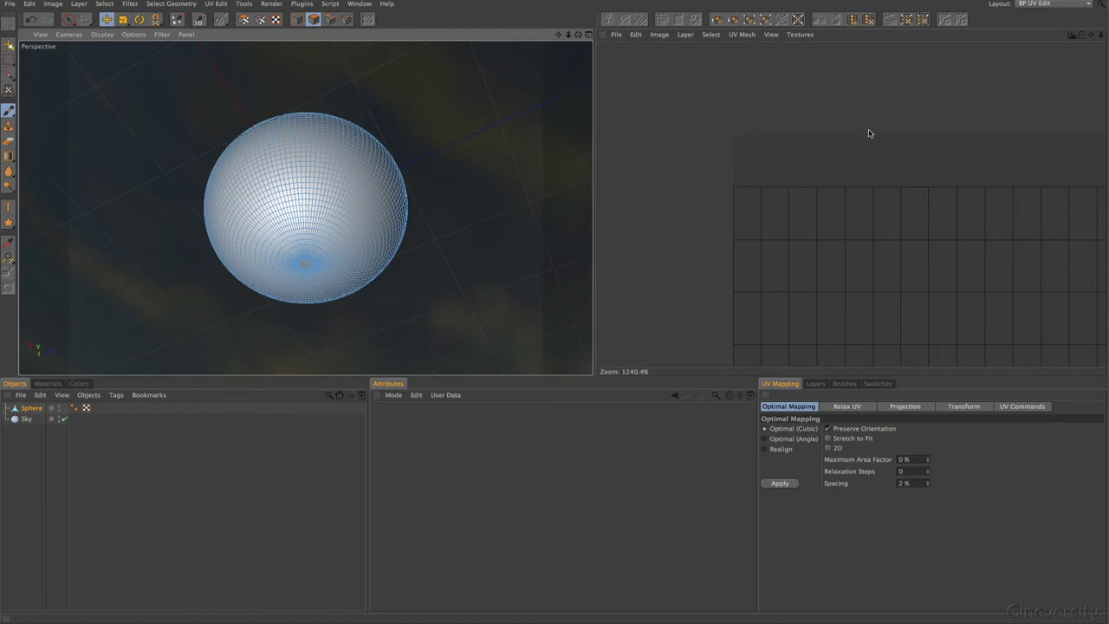
- Return to the Startup (User) layout and reset the perspective view with Frame Default
left_click(1061, 4)
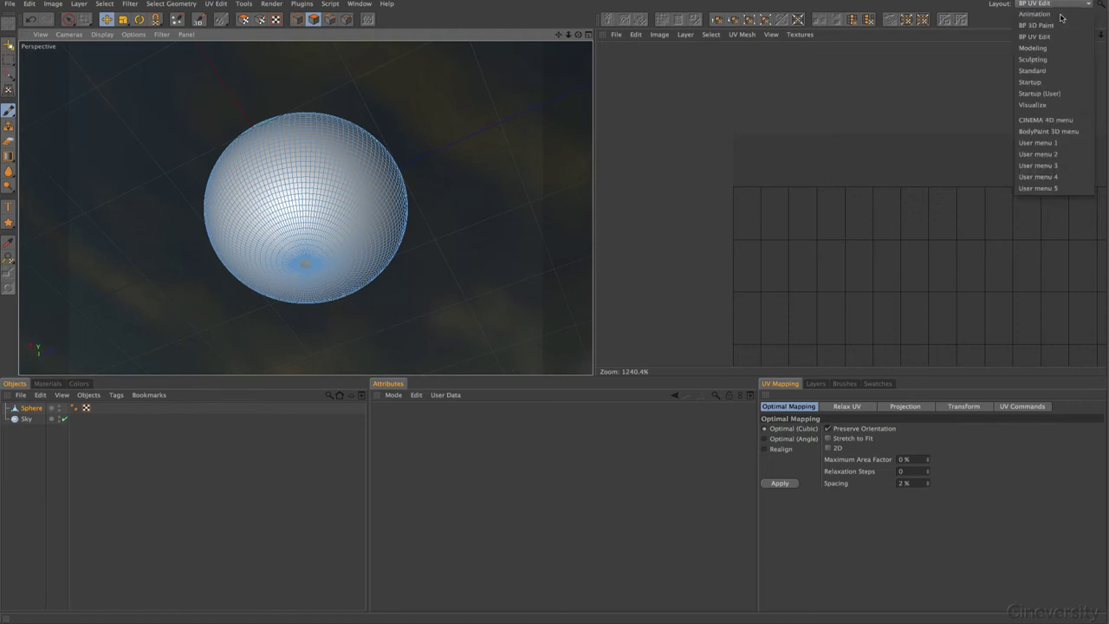
left_click(1063, 95)
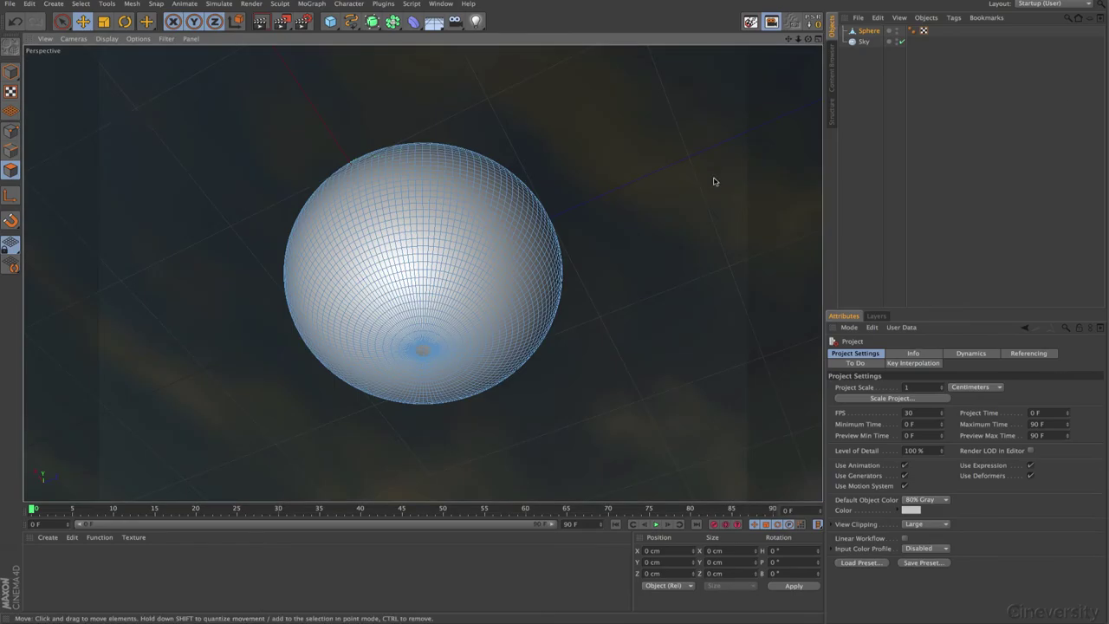
left_click(45, 39)
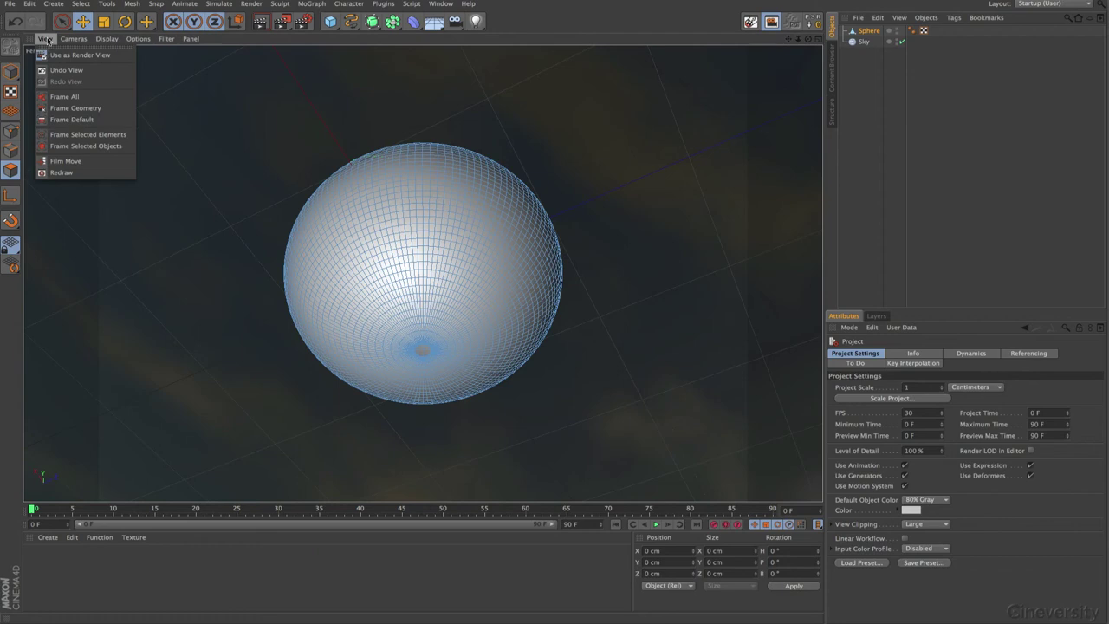
left_click(91, 123)
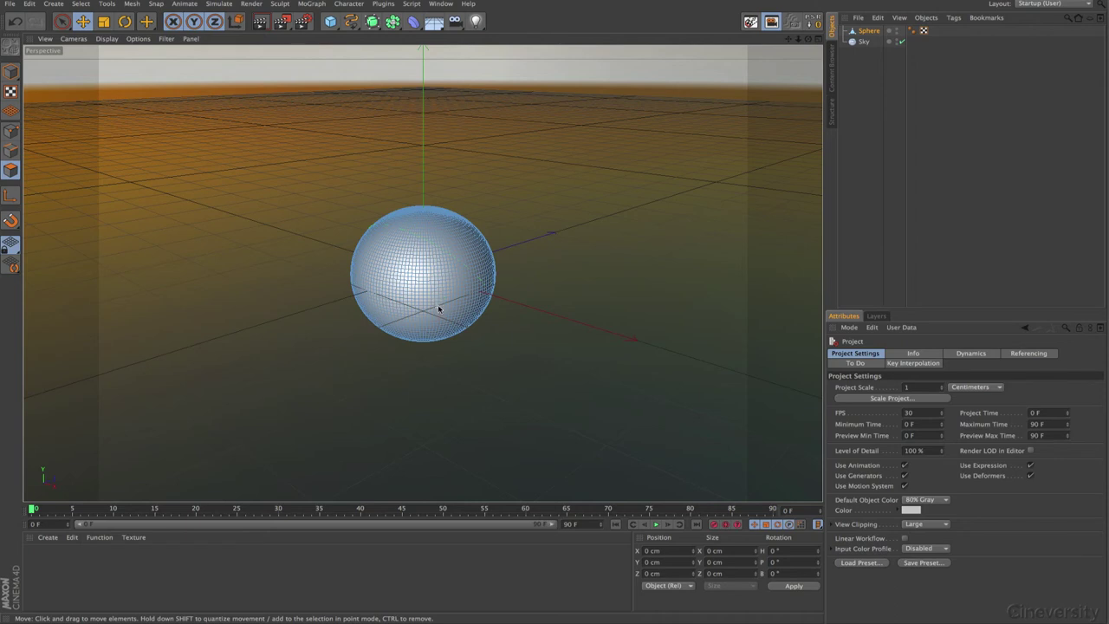
- Create a new material and open it in the Material Editor, placed clear of the sphere
left_click(48, 537)
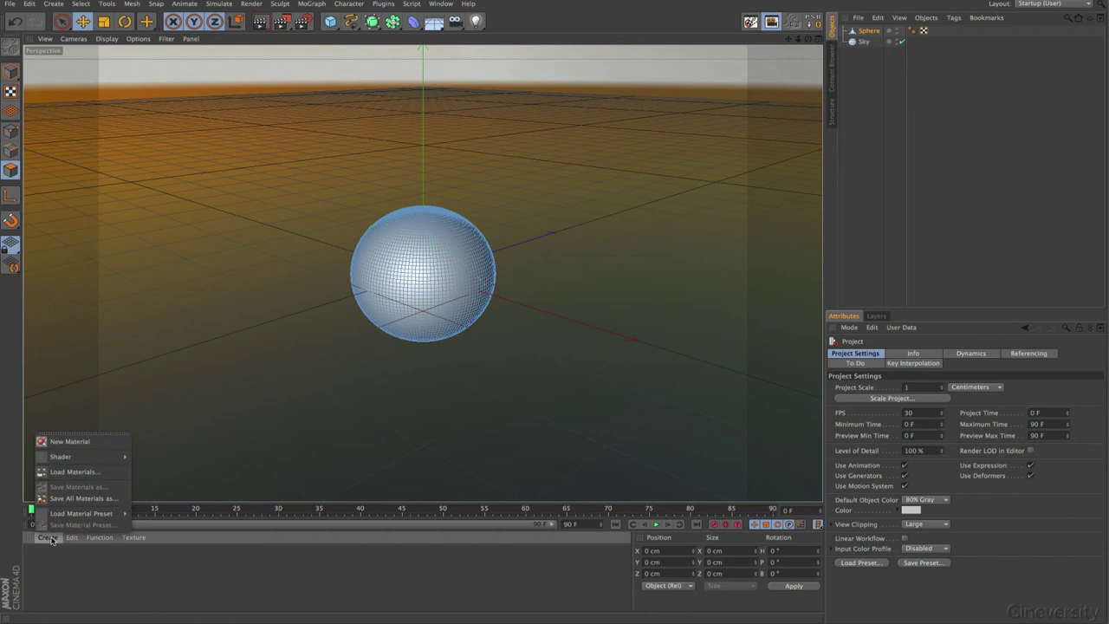
left_click(65, 441)
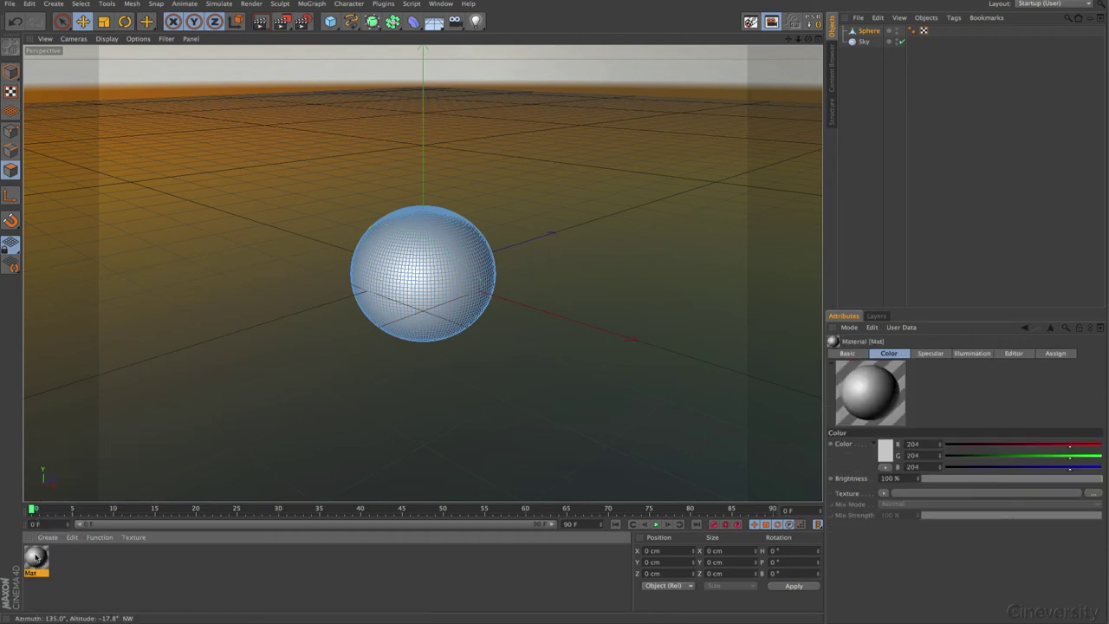
double_click(36, 558)
left_click(198, 226)
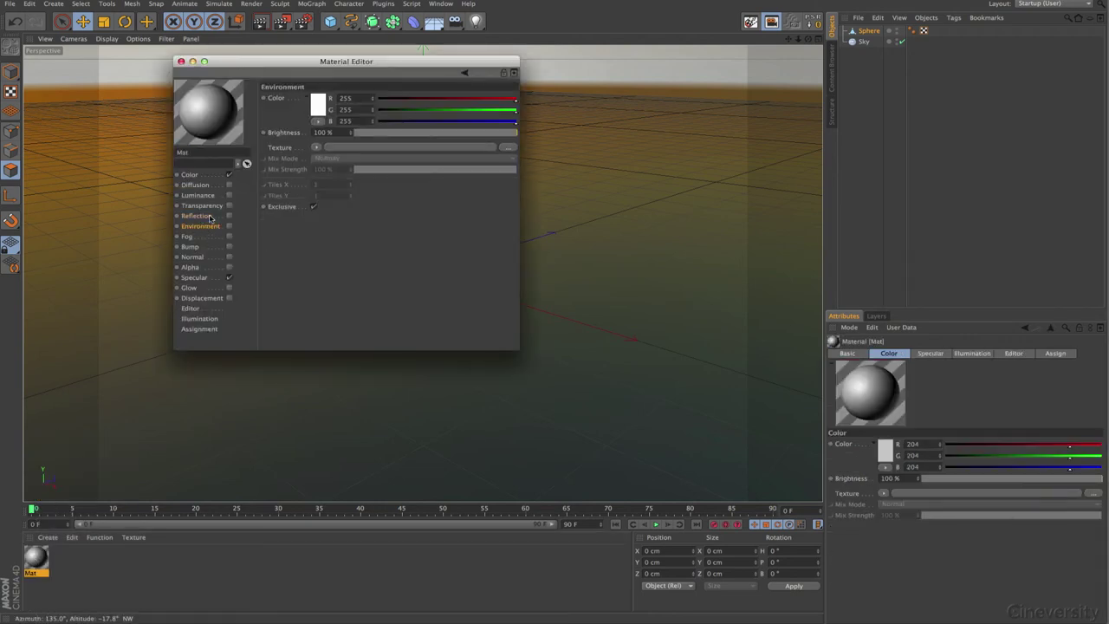
left_click(180, 61)
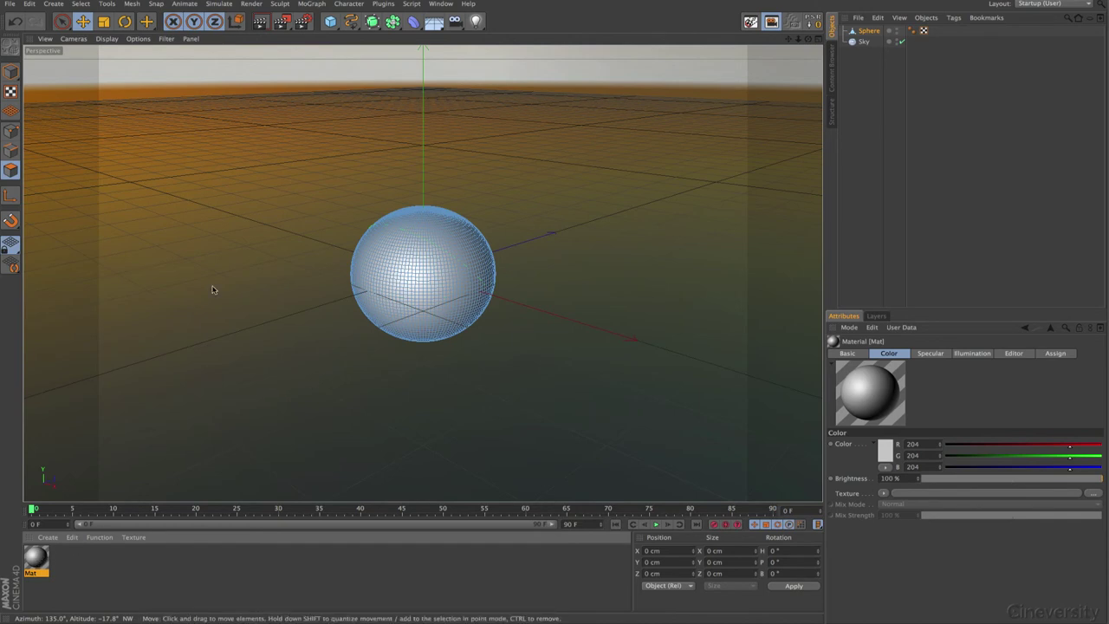
double_click(37, 559)
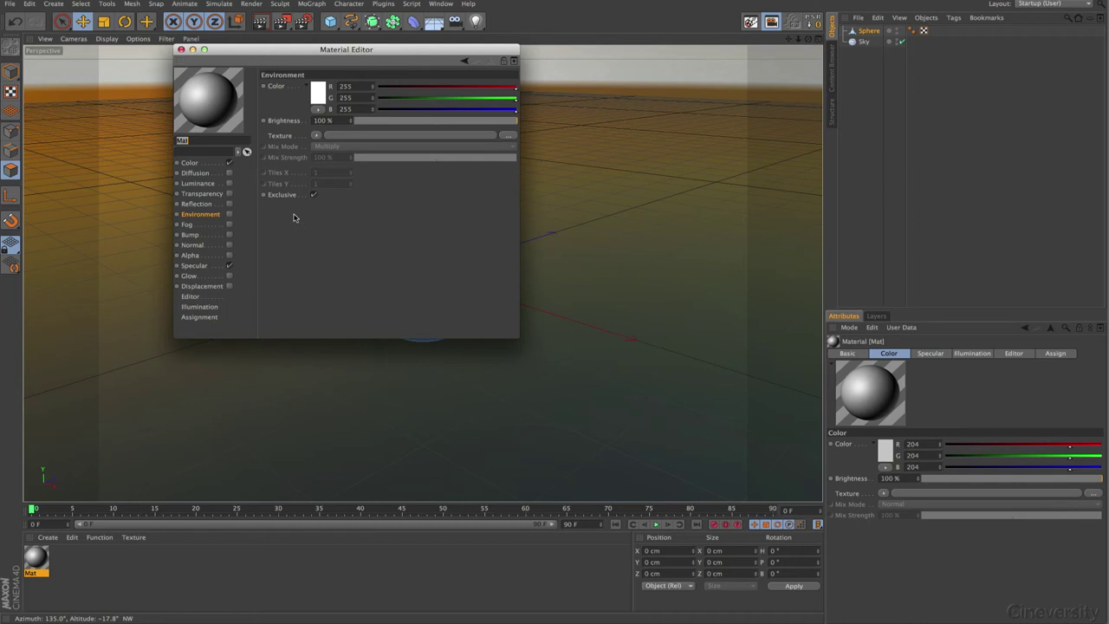
left_click_drag(285, 50, 691, 146)
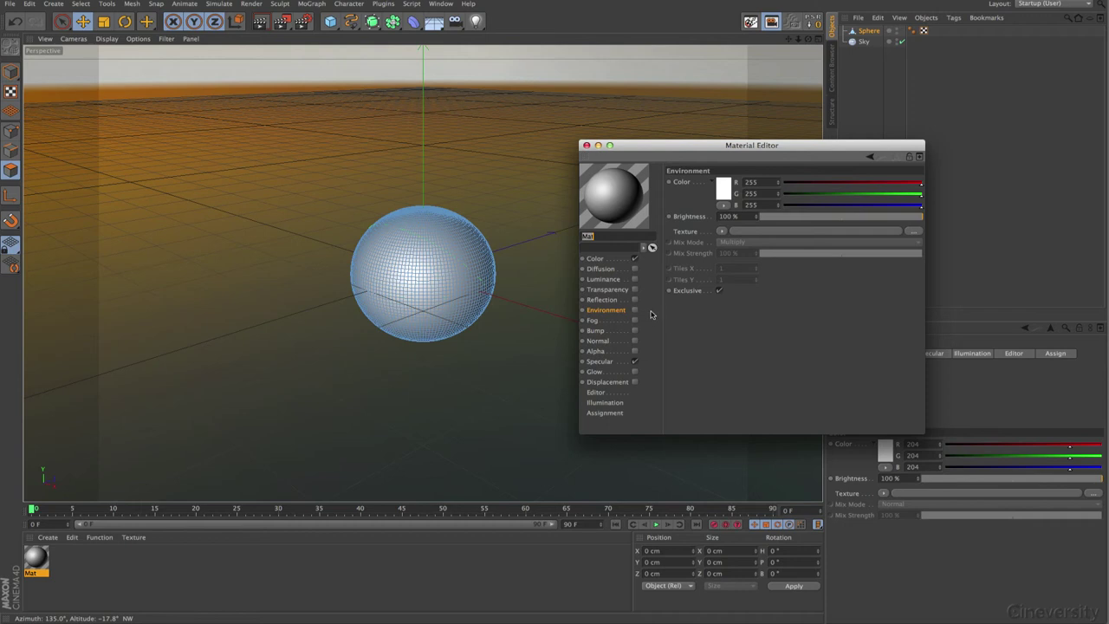
- Disable the material's Color and Specular channels, enable Reflection as its only channel, and close the Material Editor
left_click(634, 258)
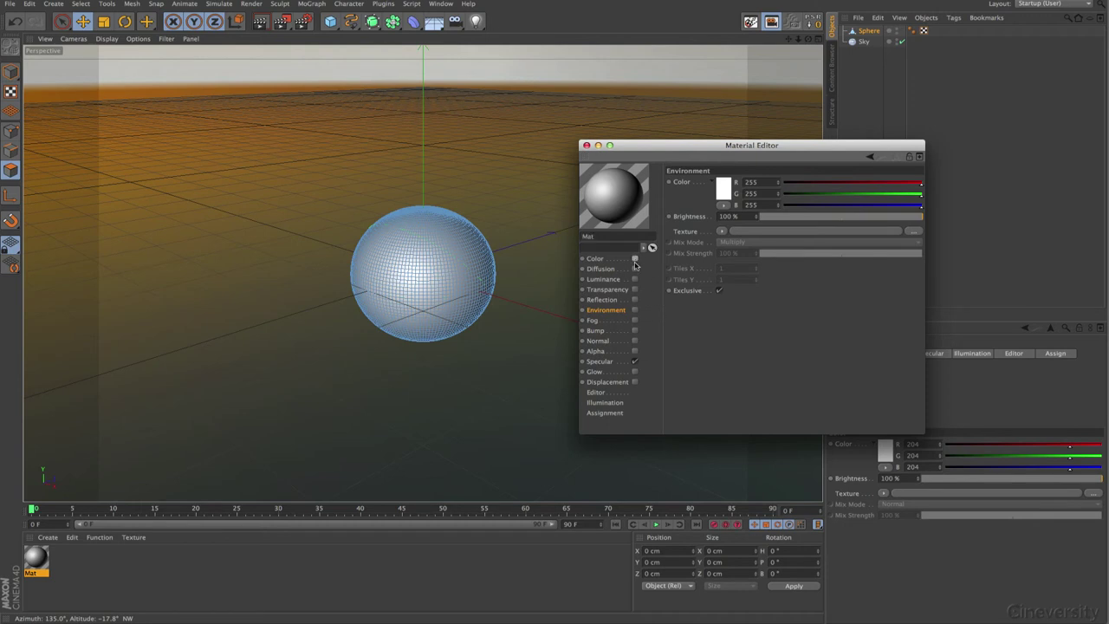
left_click(634, 361)
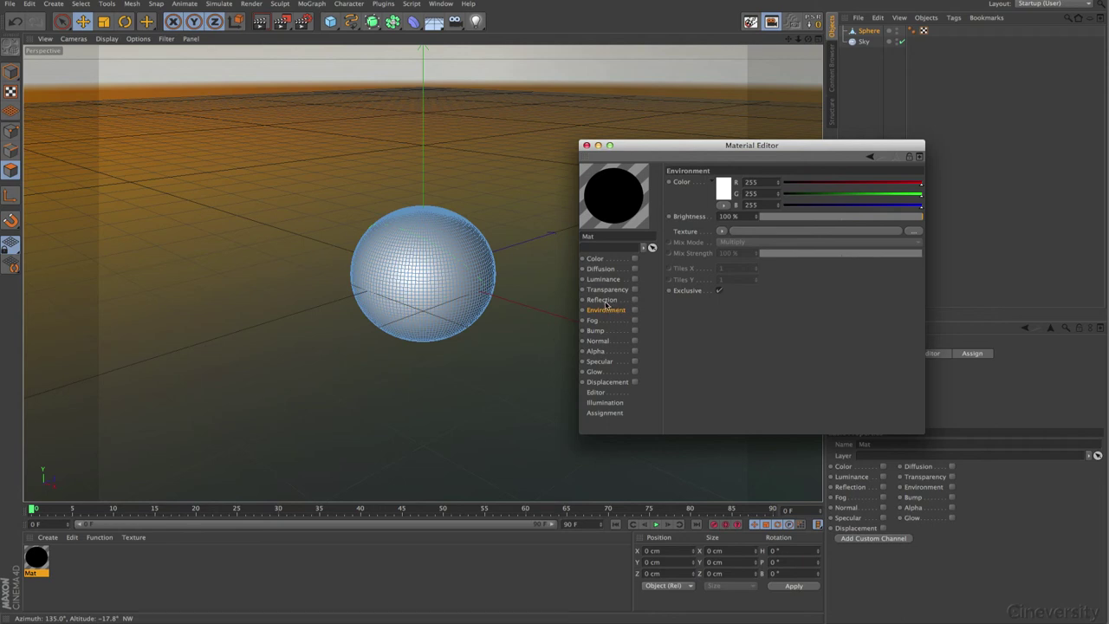
left_click(635, 300)
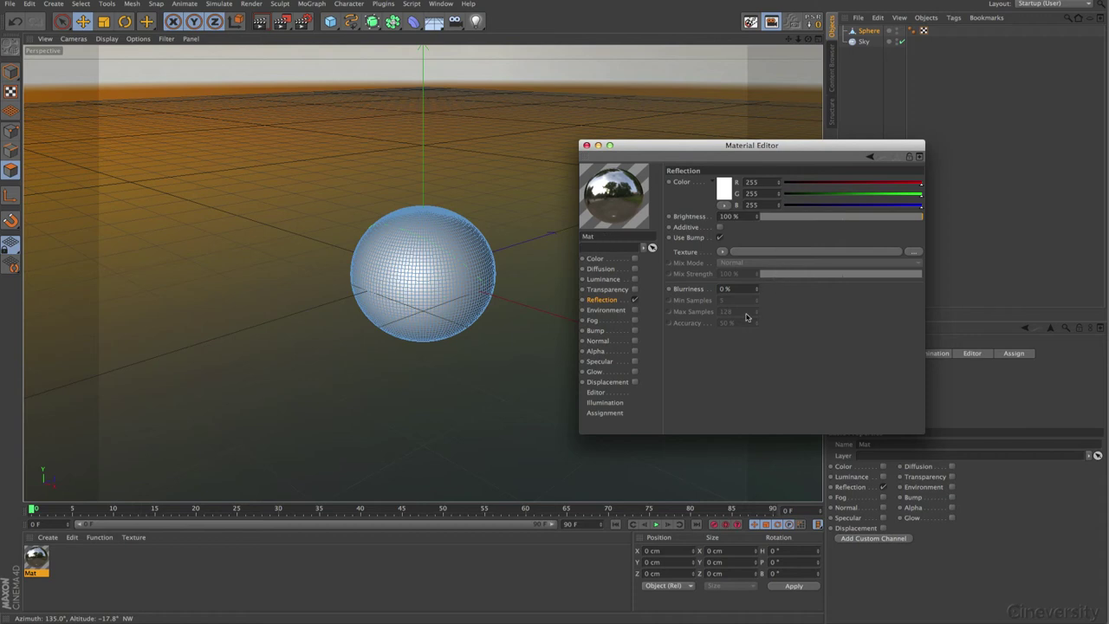
left_click(587, 146)
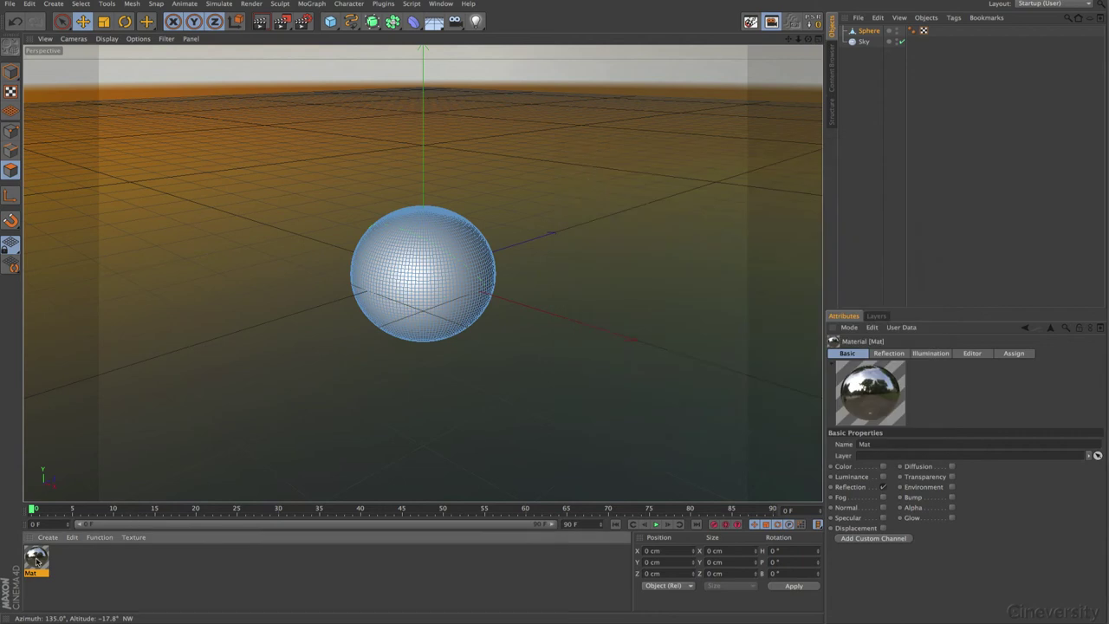
- Apply the reflective material to the sphere and render the perspective view
left_click_drag(38, 560, 436, 278)
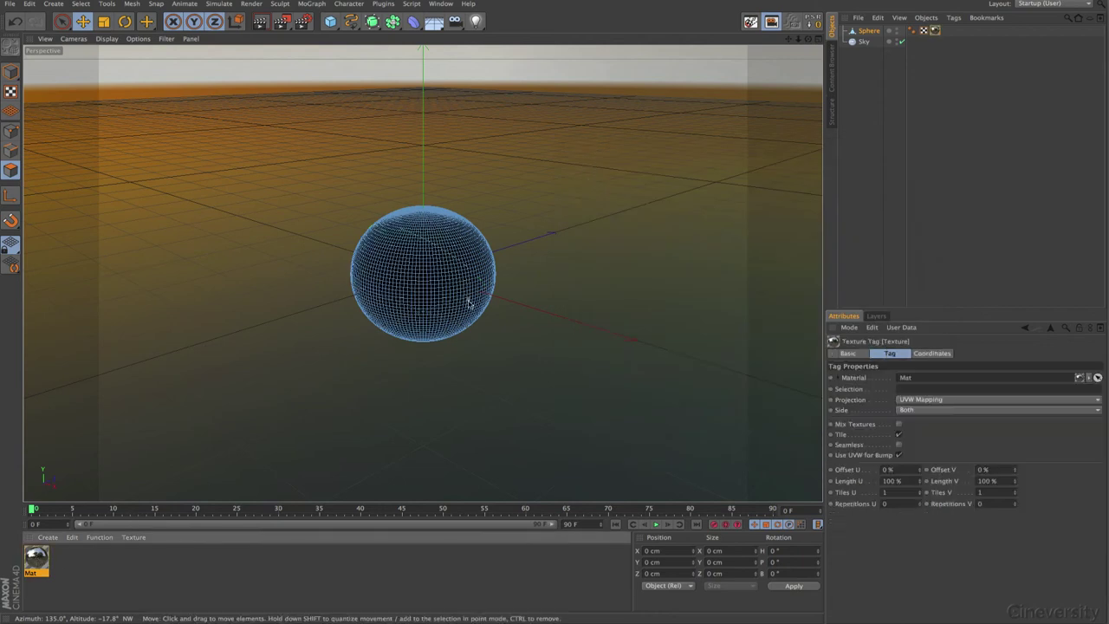
left_click(264, 24)
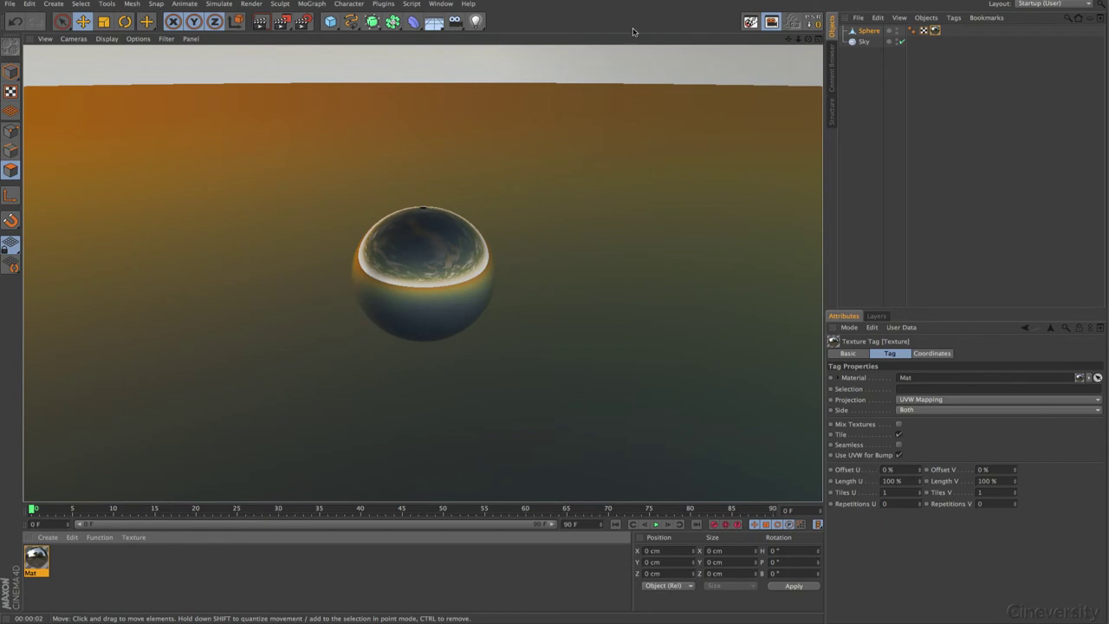
- Add a Bake Texture tag to the Sphere object
left_click(869, 32)
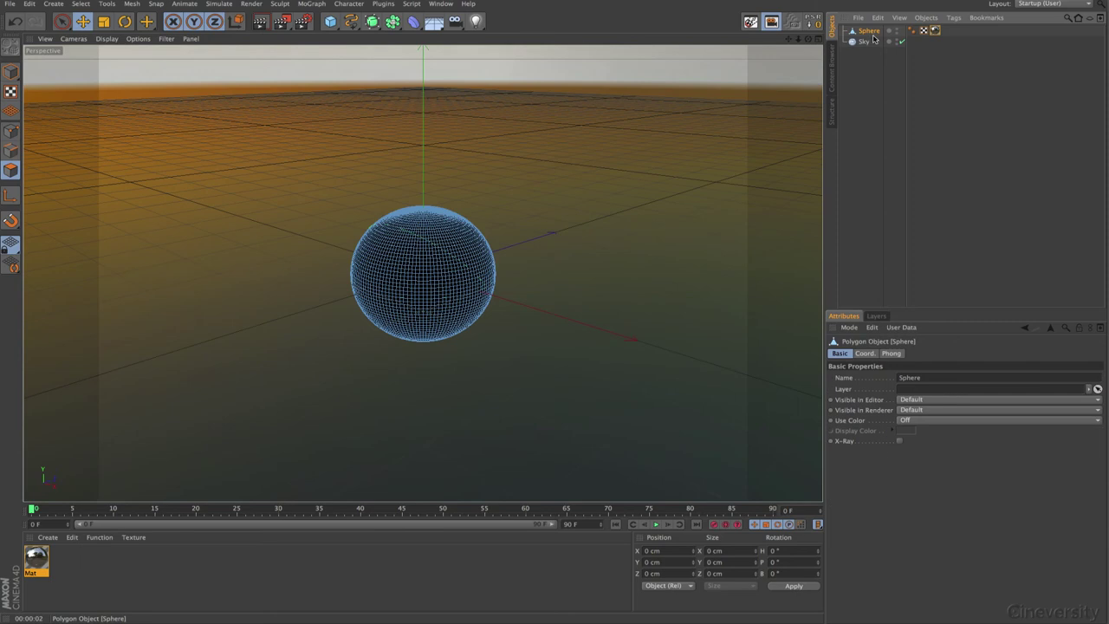
left_click(954, 19)
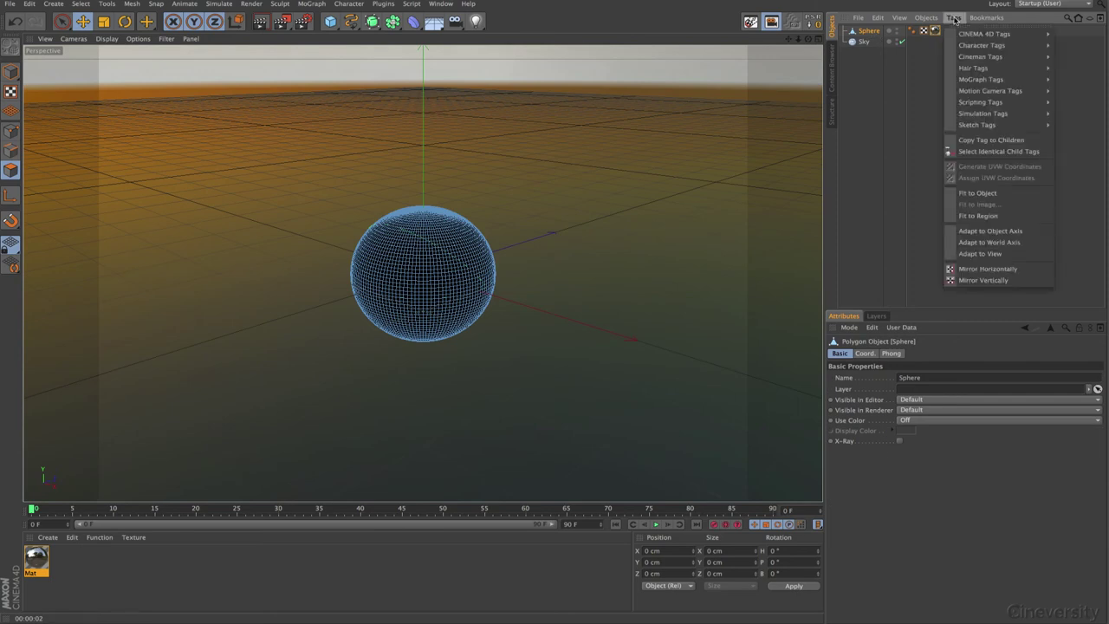
mouse_move(960, 35)
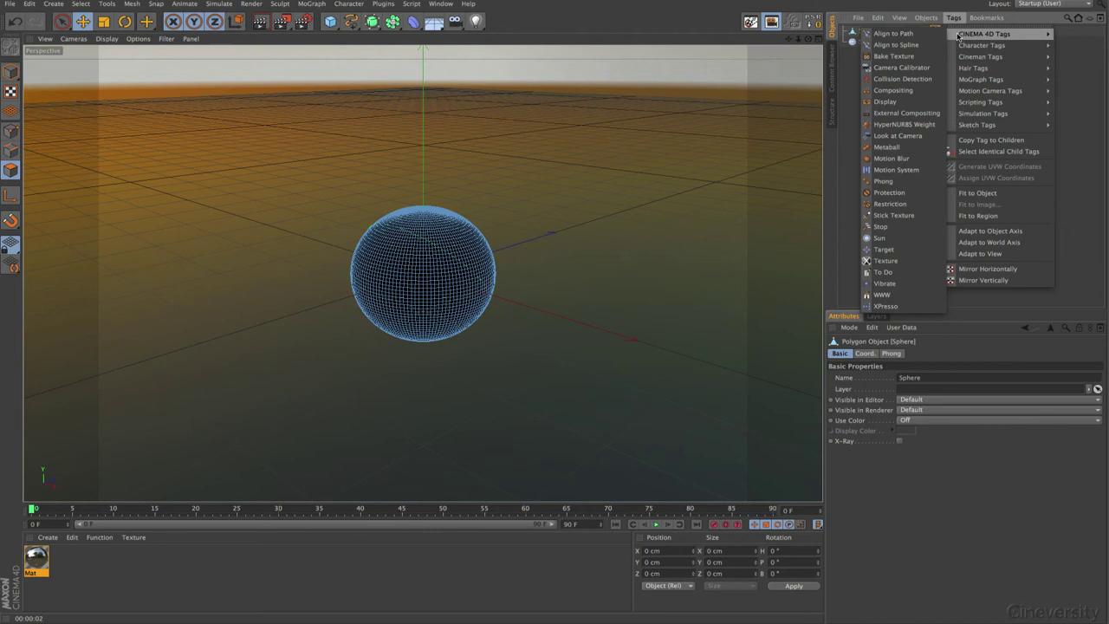
left_click(924, 57)
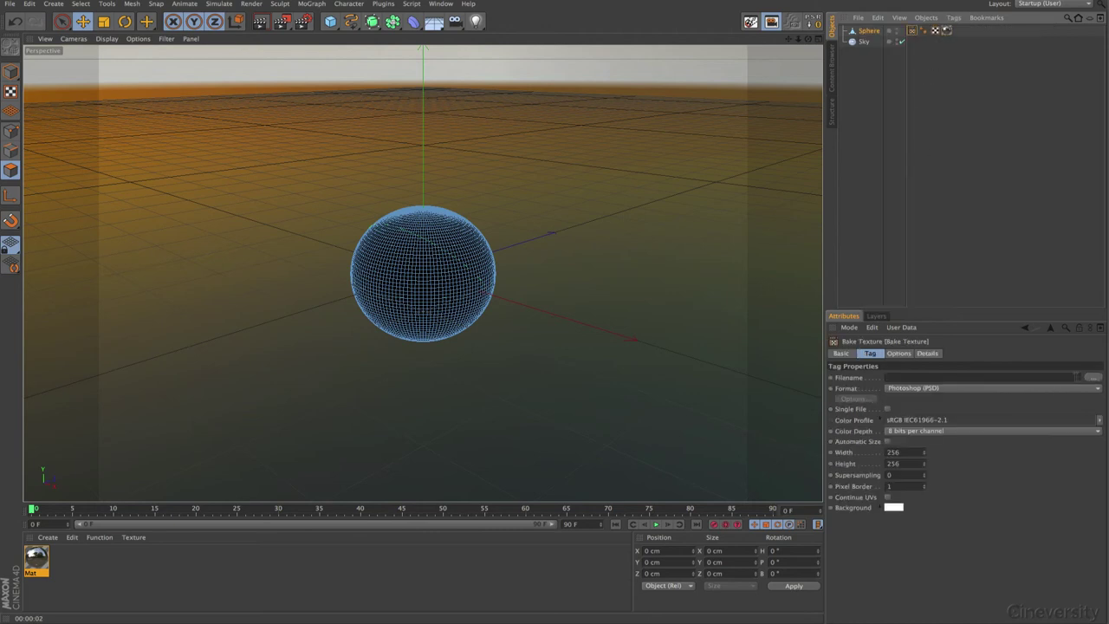
- Set the Bake Texture output file to spher_reflection_0001 on the Desktop
left_click(1092, 382)
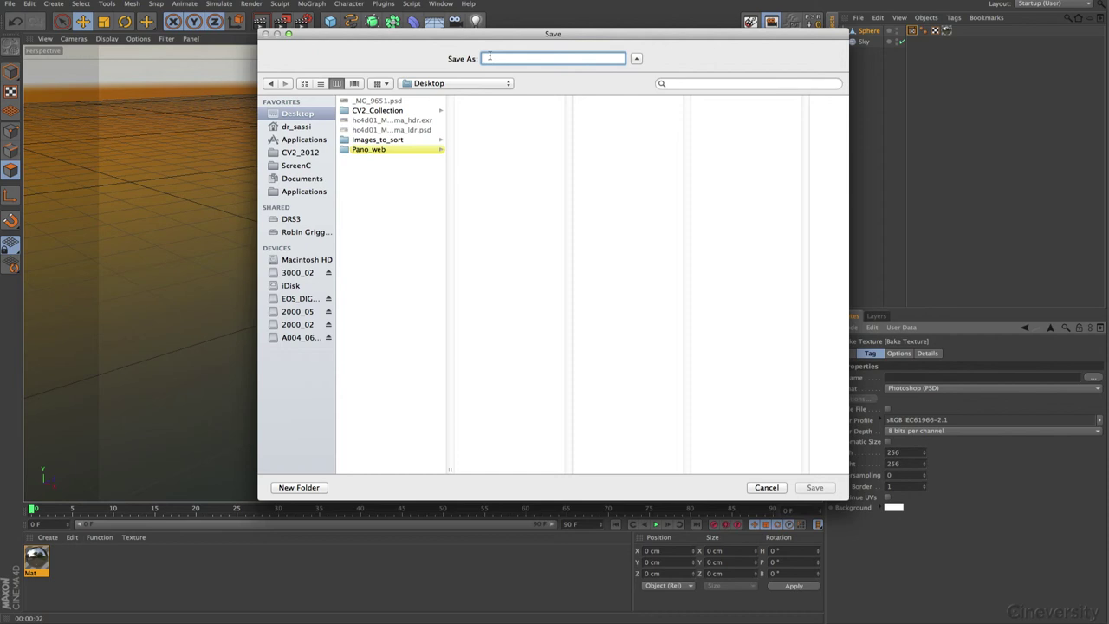
type("spher_reflectio")
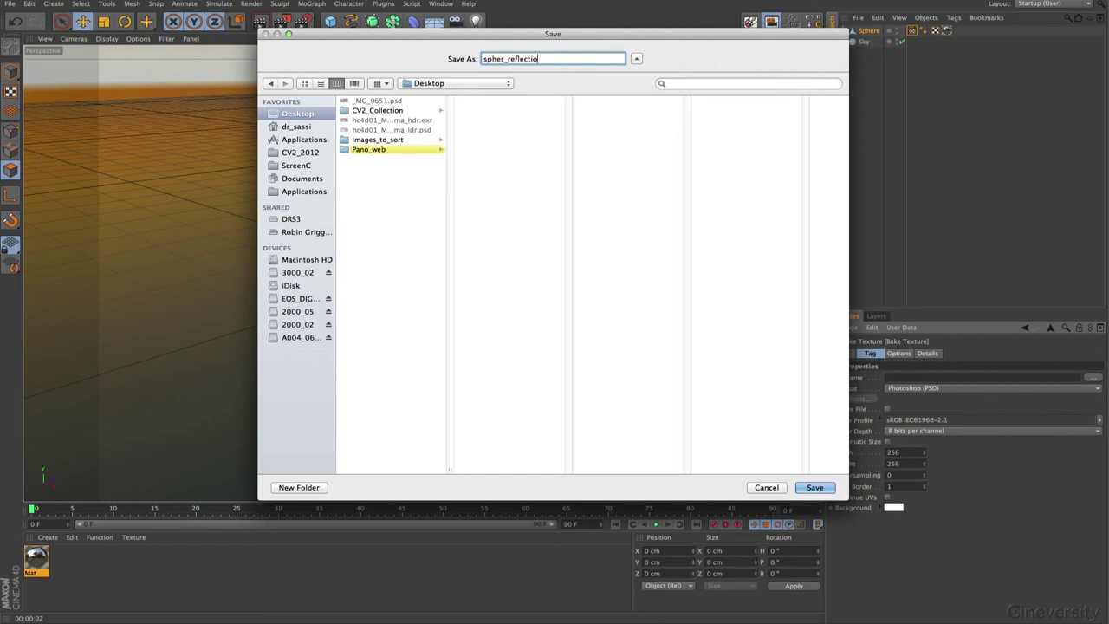
type("n_0001")
left_click(814, 487)
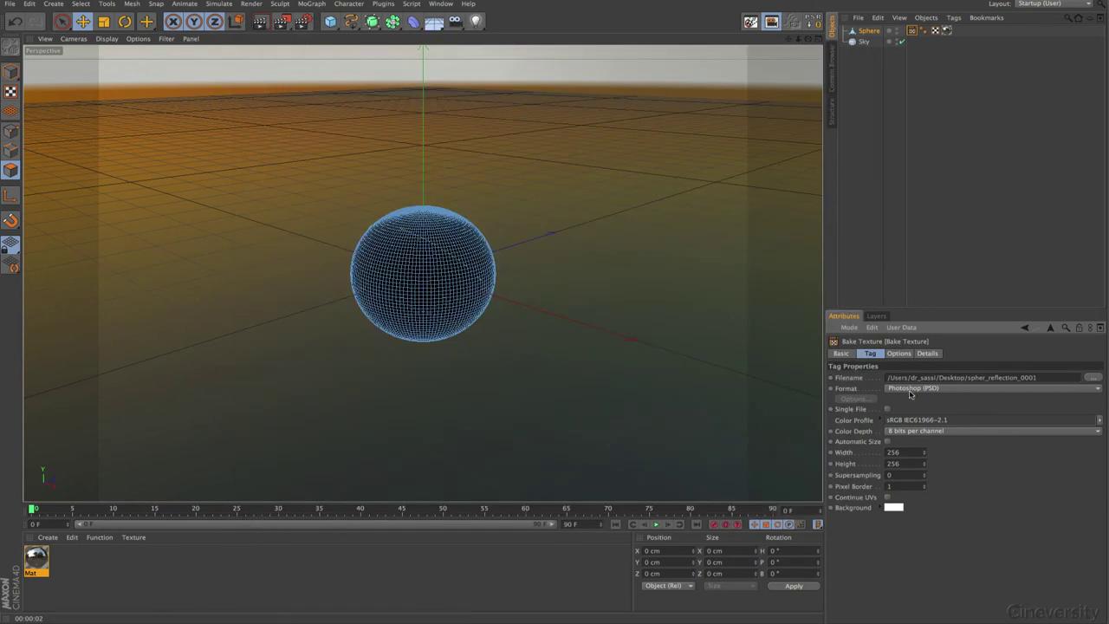
- Set the baked texture's format to OpenEXR and its color profile to Linear
left_click(936, 389)
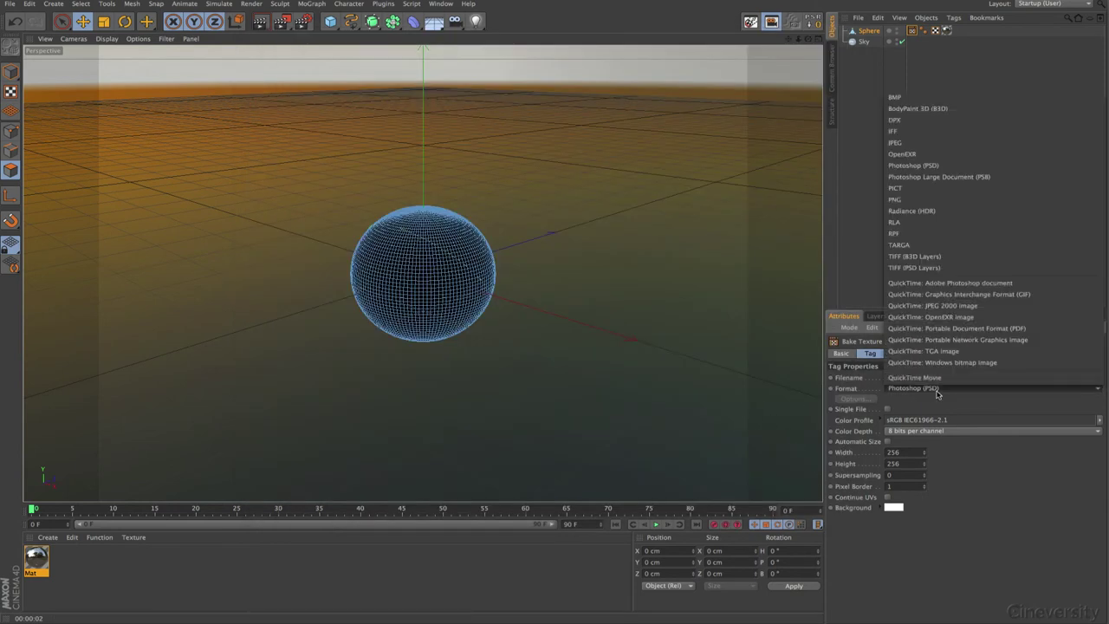
left_click(960, 156)
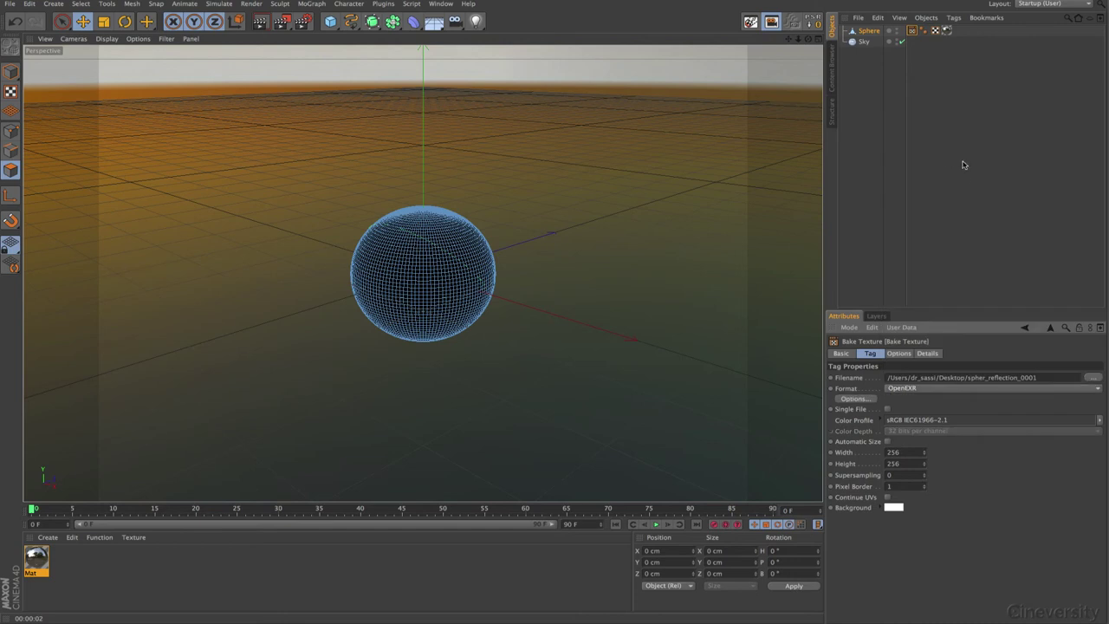
left_click(1099, 423)
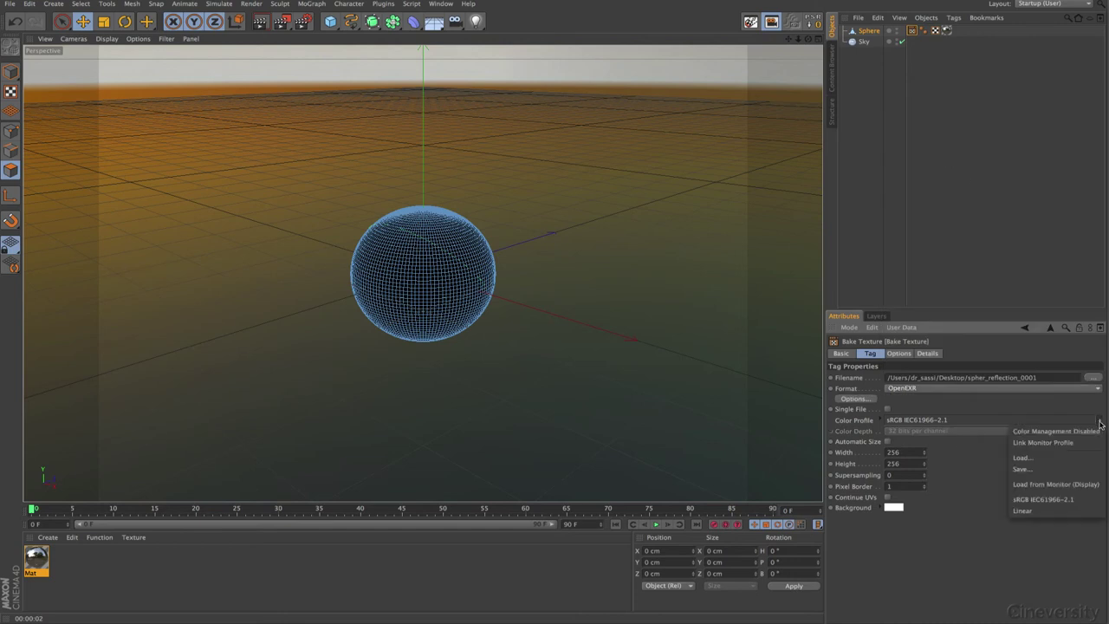
left_click(1045, 514)
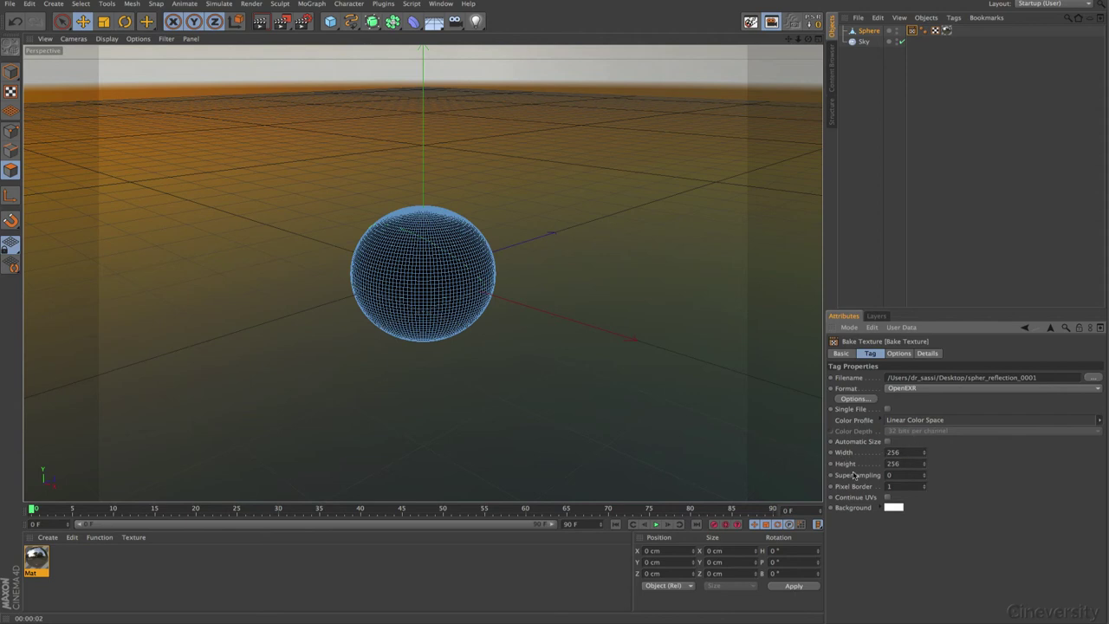
- Set the baked texture's width to 2048 and height to 1024, and bake the sphere's reflection
left_click(905, 451)
type("1")
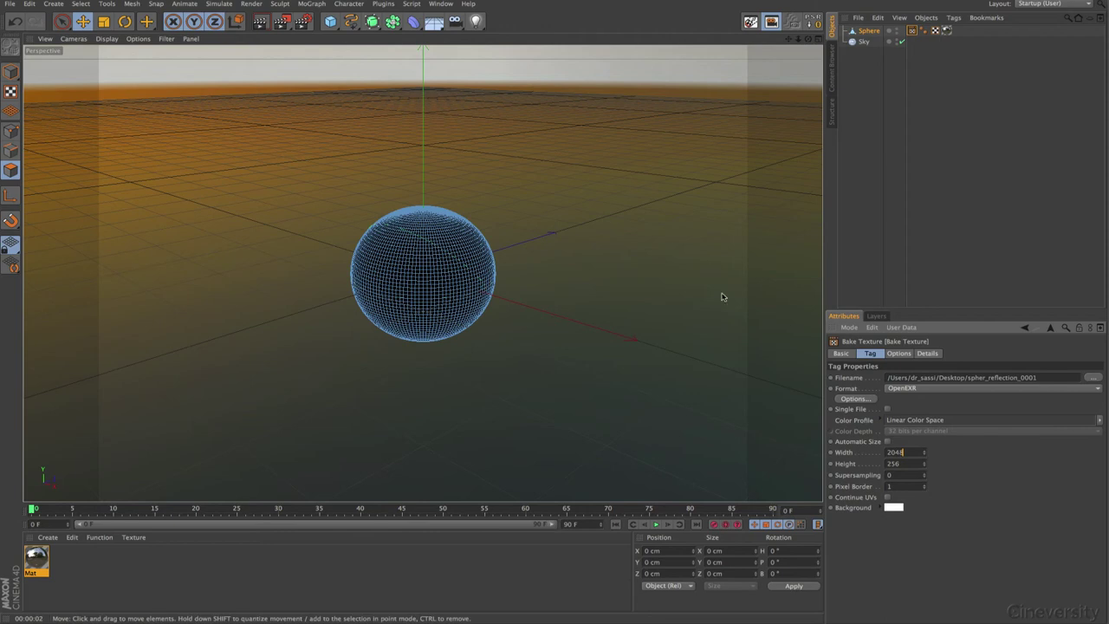
key("Tab")
type("1")
left_click(903, 354)
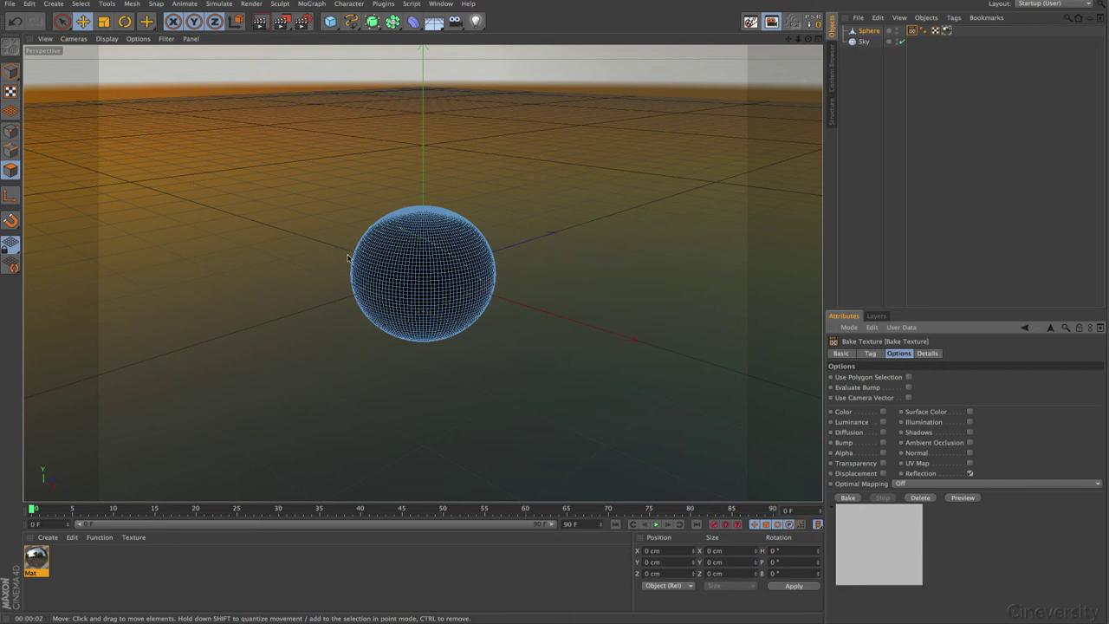
left_click(847, 498)
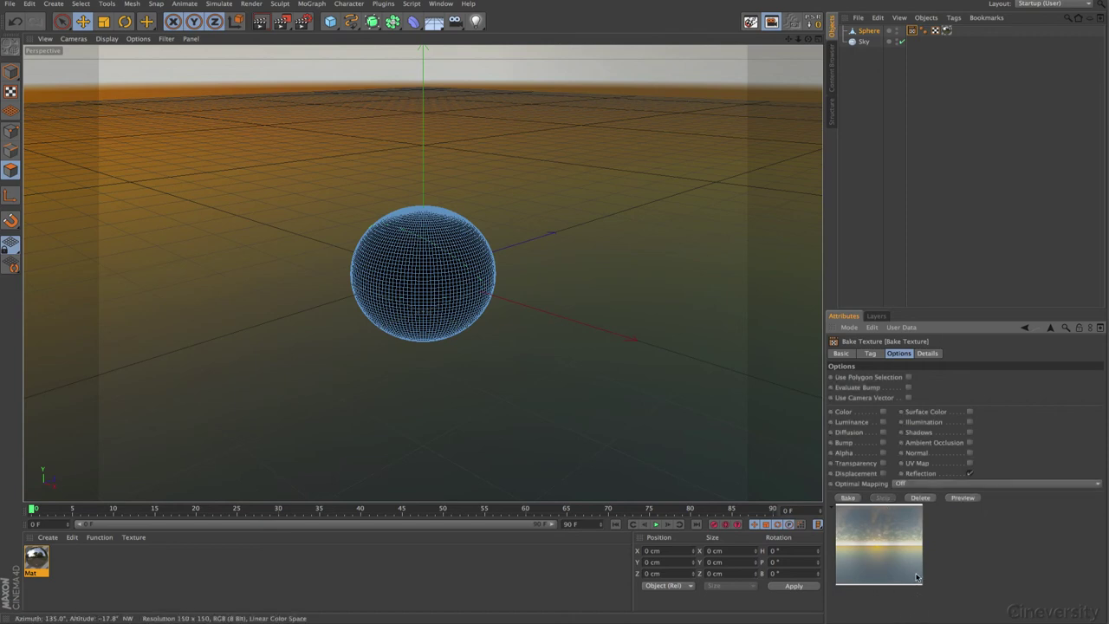
- Create a new project and add a Sphere primitive to it
left_click(544, 161)
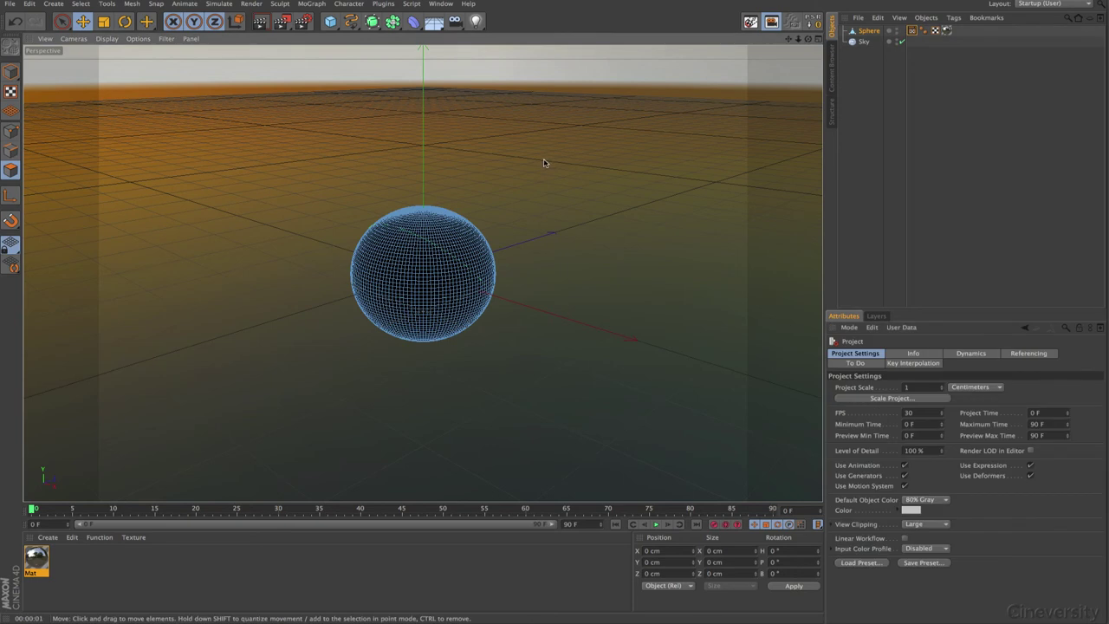
key("ctrl+n")
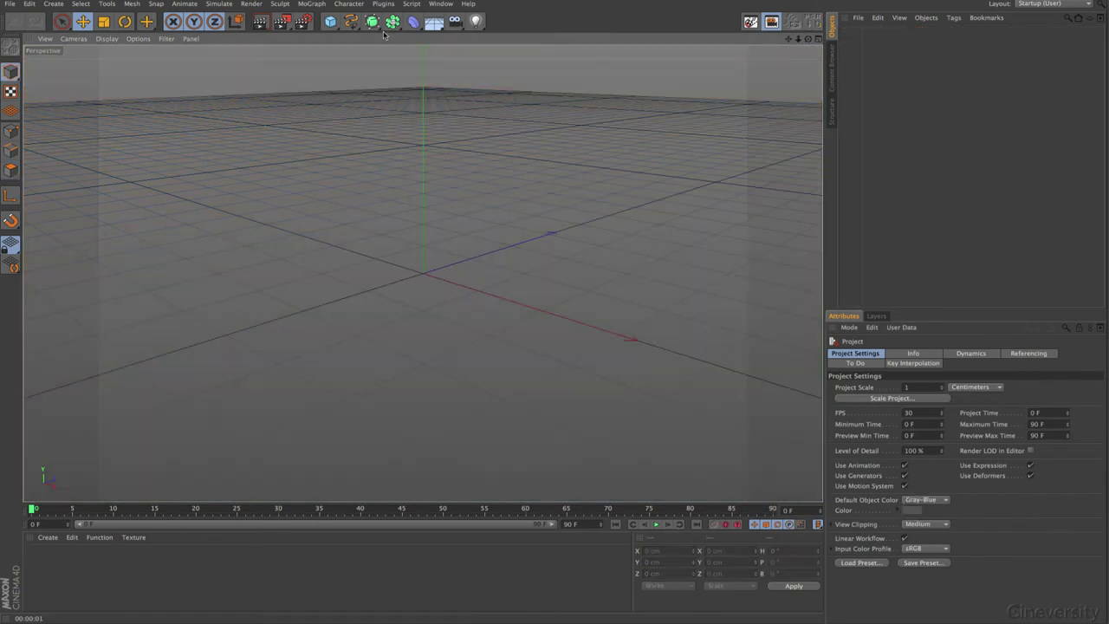
left_click_drag(330, 22, 556, 57)
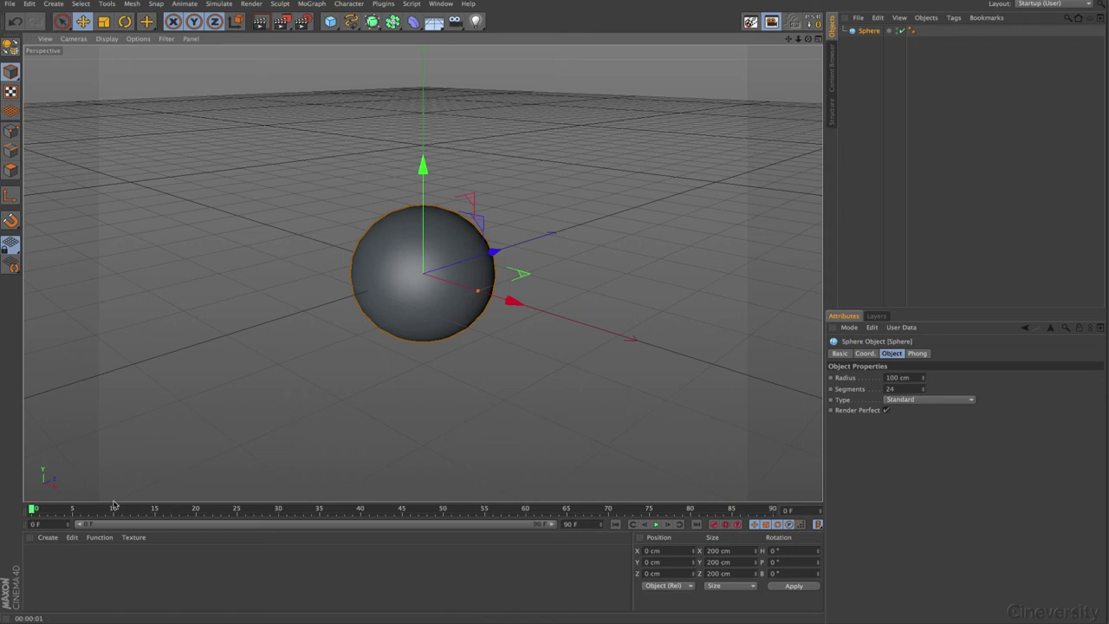
- Create a new material with Luminance enabled and the Color and Specular channels disabled
left_click(53, 540)
left_click(65, 440)
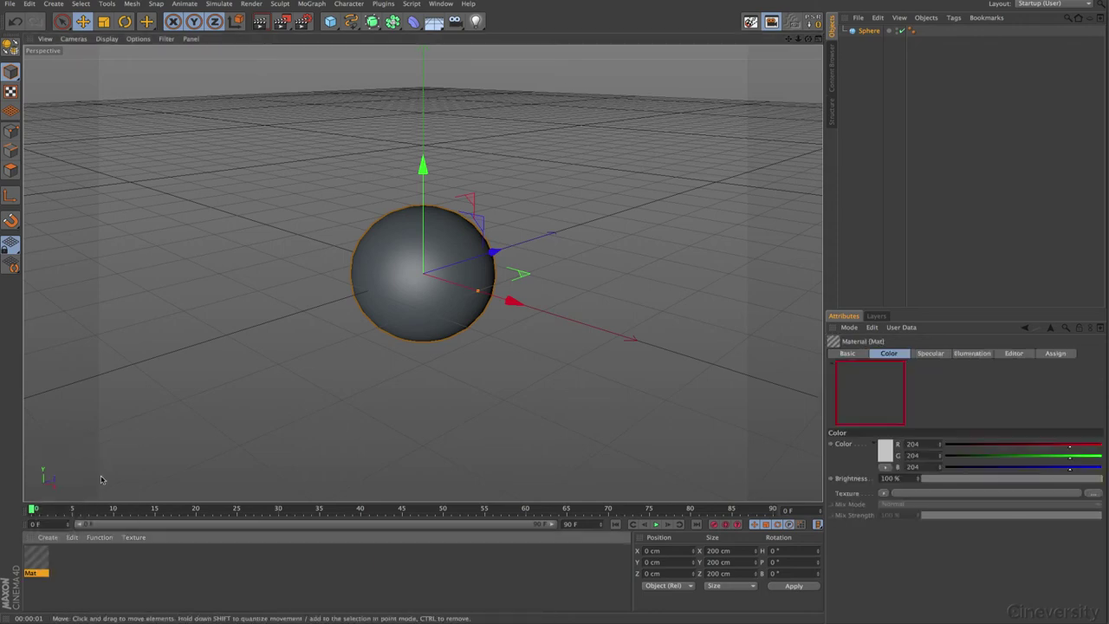
double_click(34, 561)
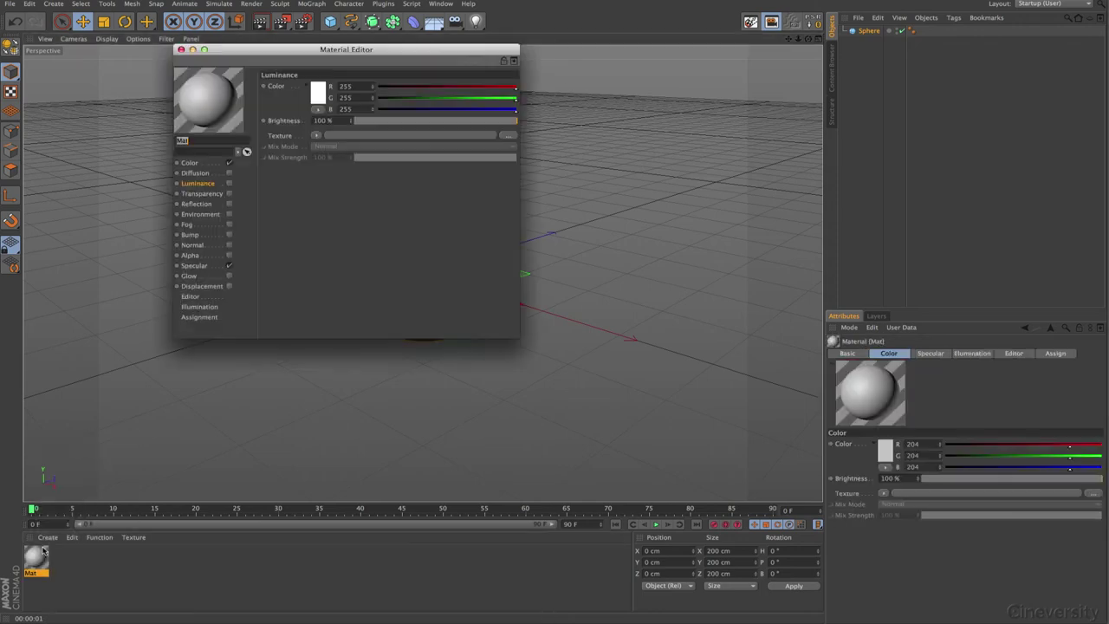
left_click(229, 184)
left_click(229, 162)
left_click(229, 265)
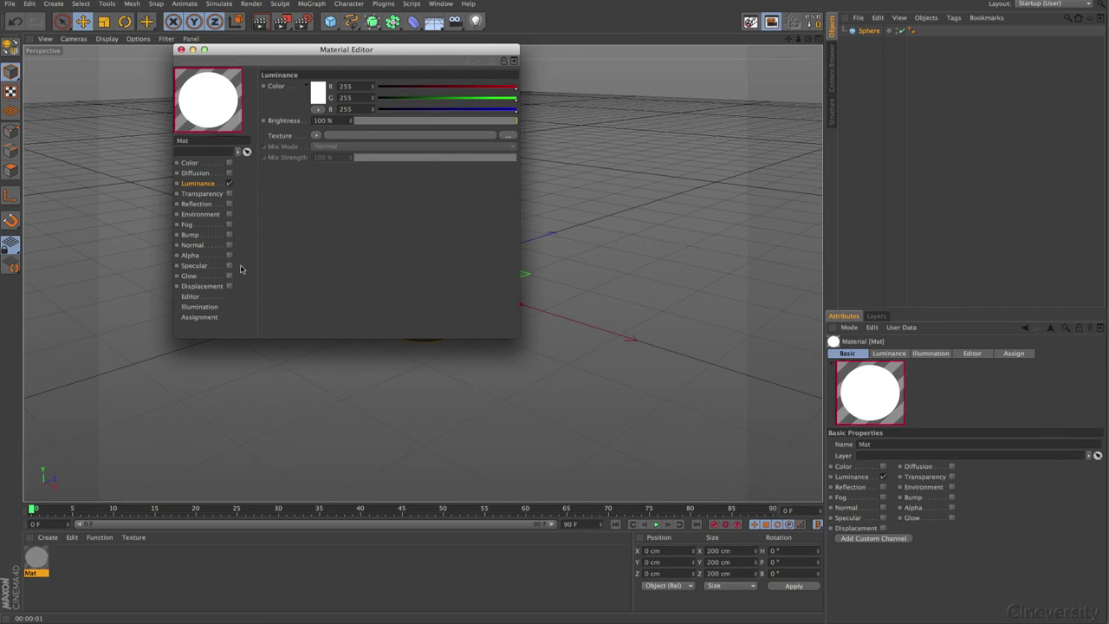
- Load spher_reflection_0001Reflection.exr from the Desktop as the luminance texture, without copying it to the project location
left_click(317, 136)
left_click(338, 164)
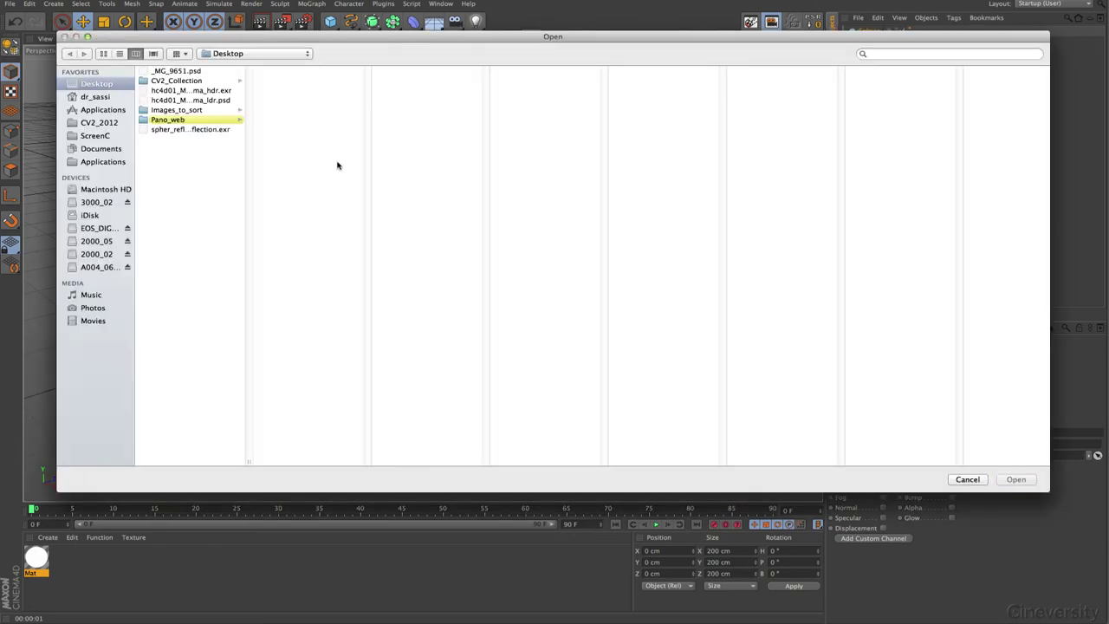
left_click(190, 130)
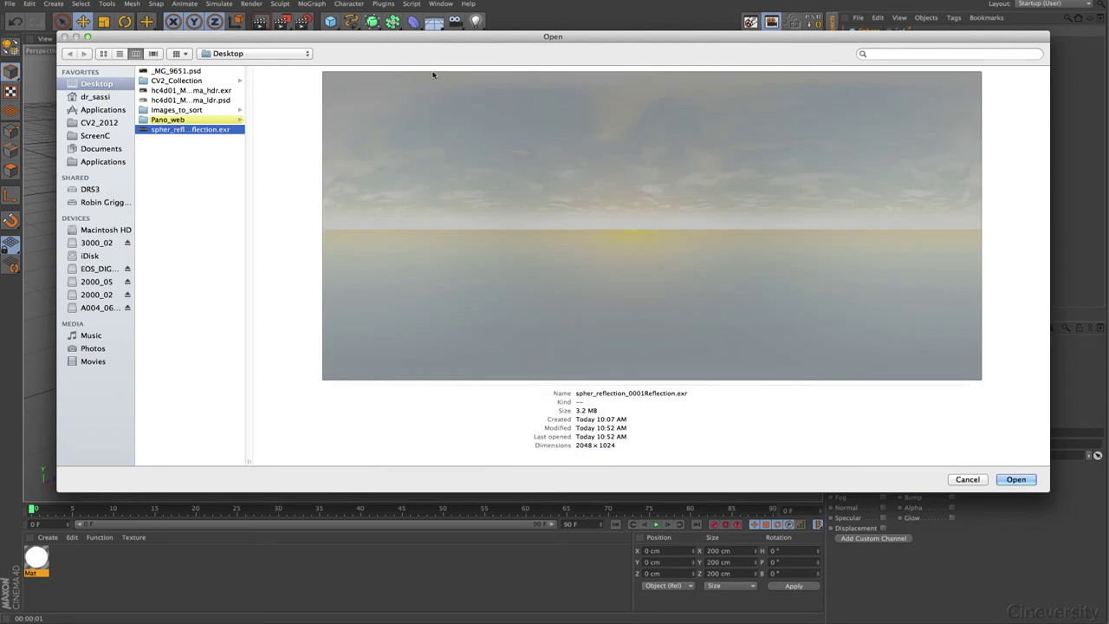
left_click(1016, 482)
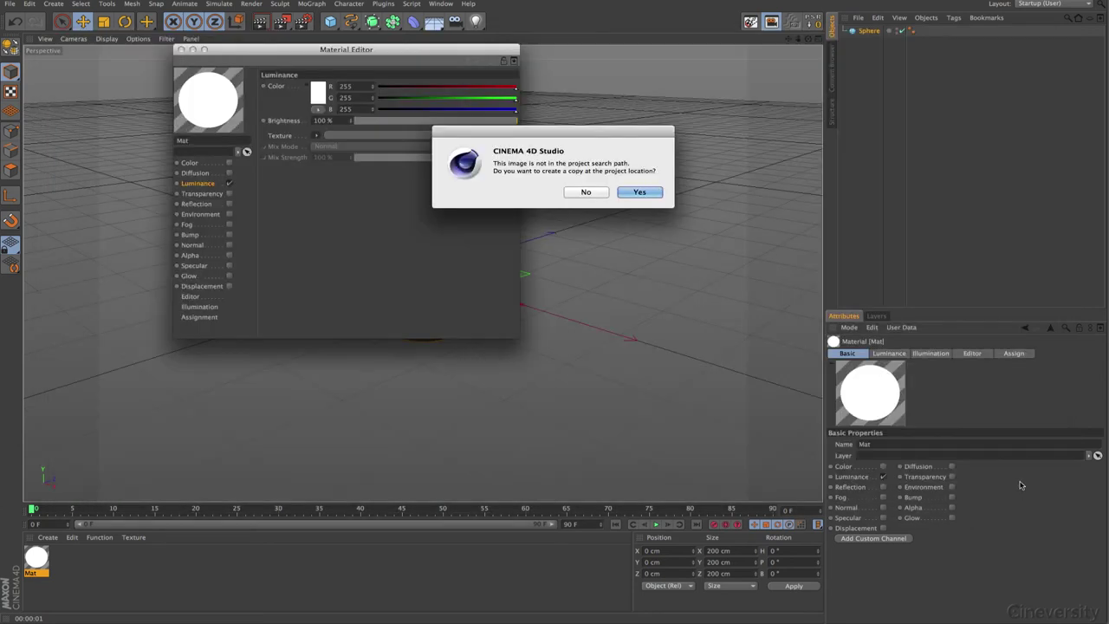
left_click(586, 193)
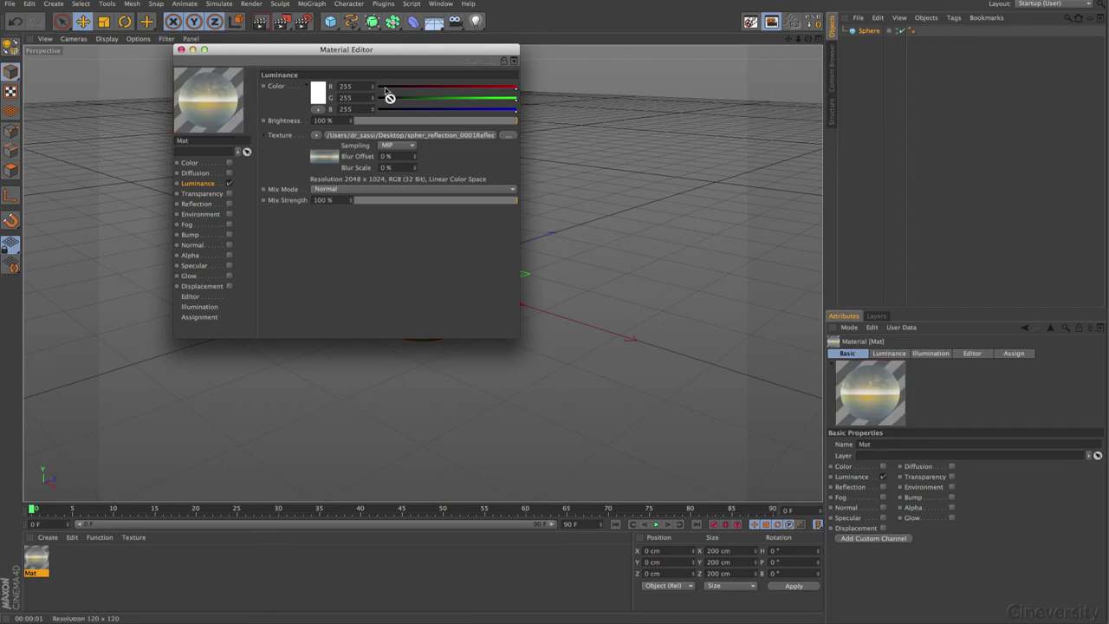
- Apply the luminance material to the Sphere and render a close-up of its upper pole
left_click_drag(387, 90, 874, 32)
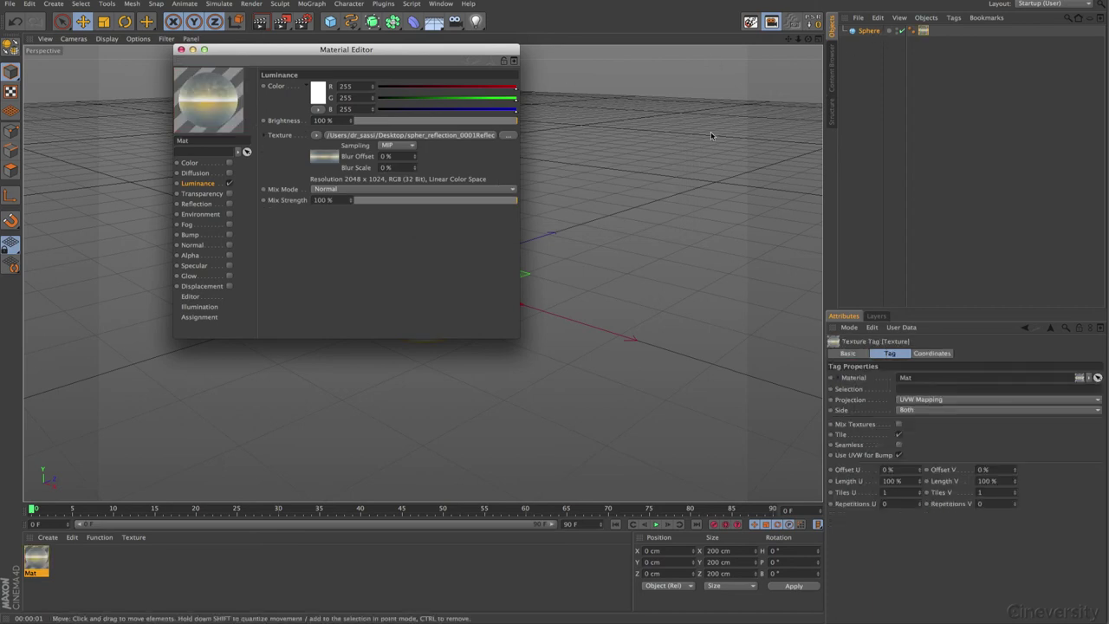
left_click(181, 49)
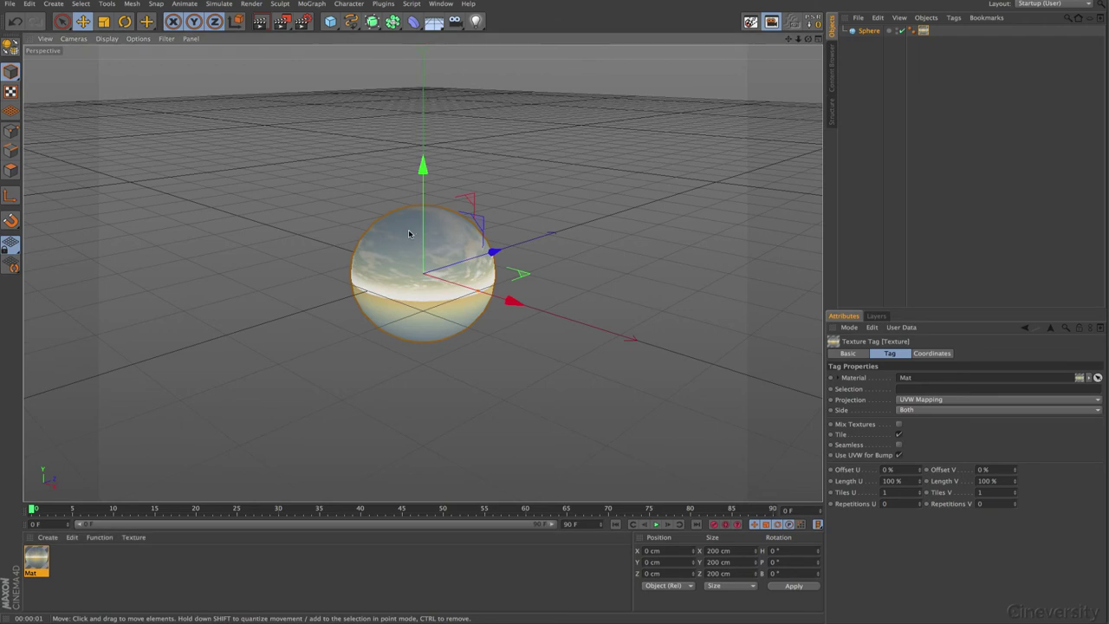
left_click_drag(421, 249, 406, 129, "alt")
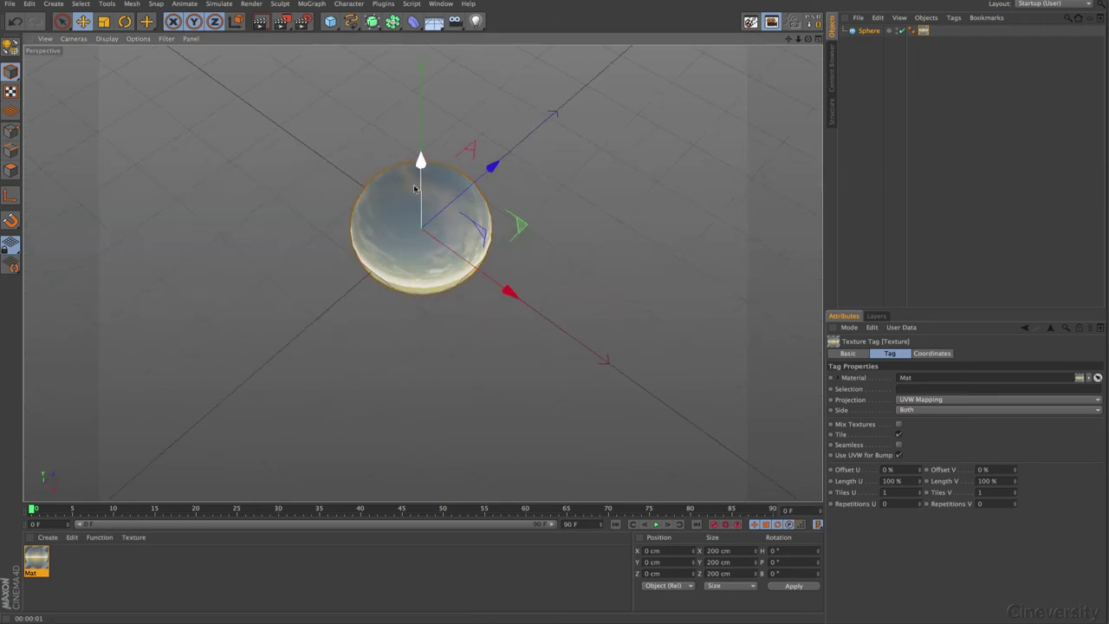
right_click_drag(414, 259, 589, 240, "alt")
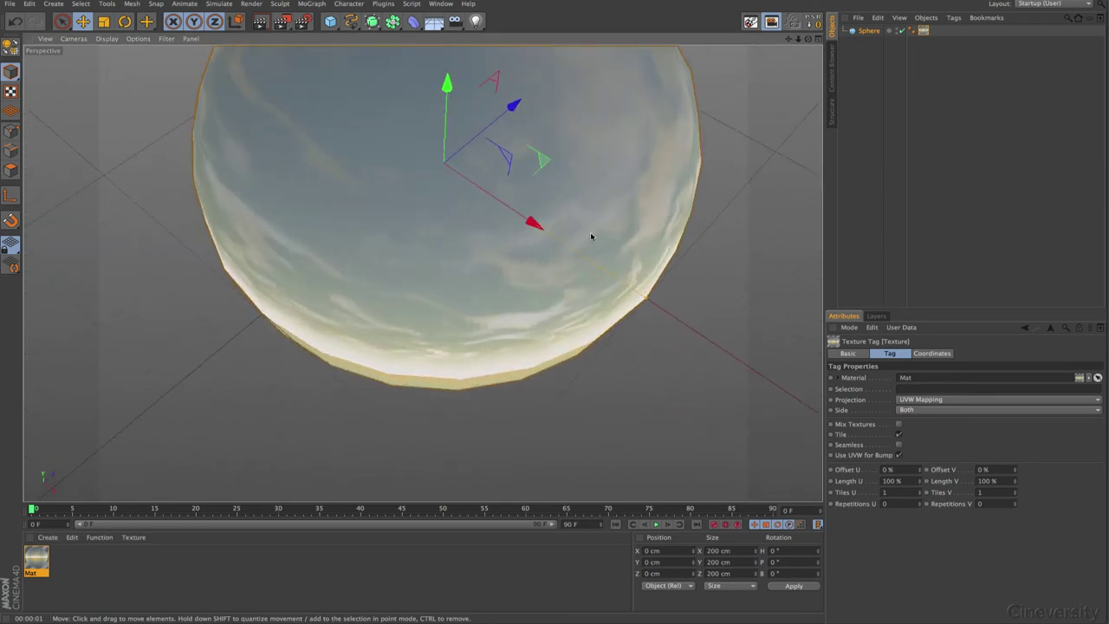
mouse_move(424, 272)
left_mouse_down("alt")
mouse_move(483, 401)
mouse_move(438, 278)
left_mouse_up("alt")
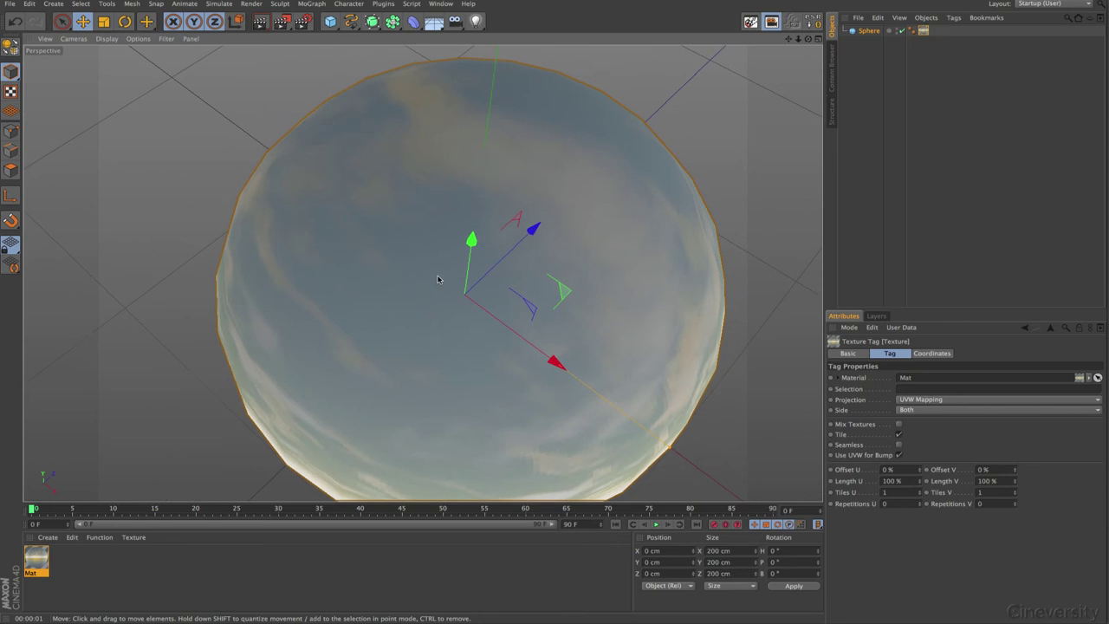
left_click(259, 21)
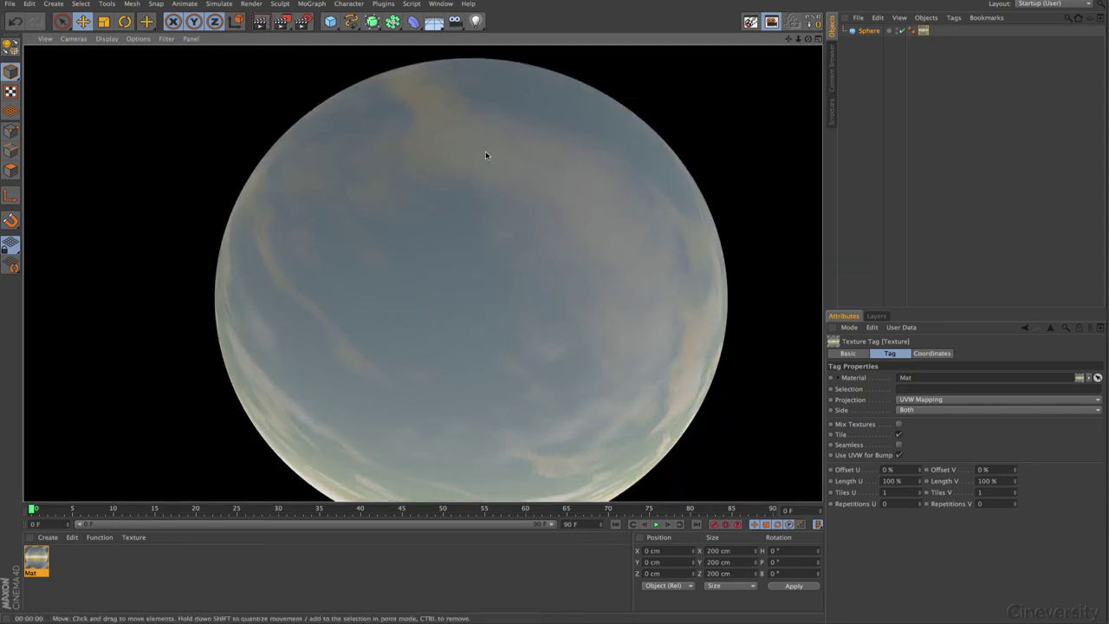
- Enable Seamless on the sphere's texture tag, set Length V to 101 %, and render the view
left_click(898, 444)
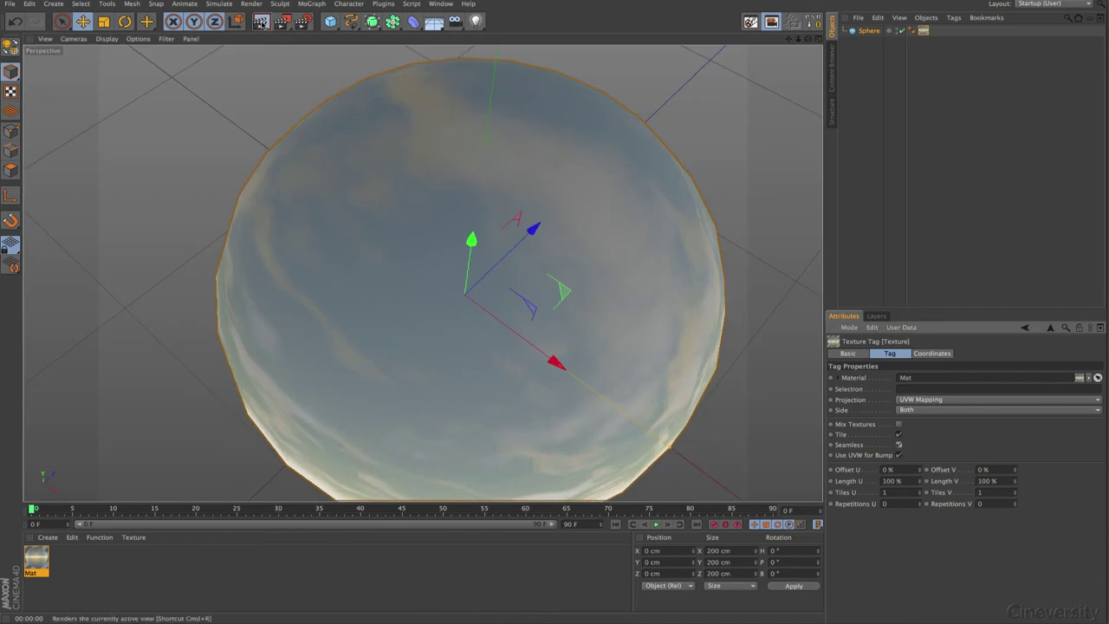
left_click(260, 20)
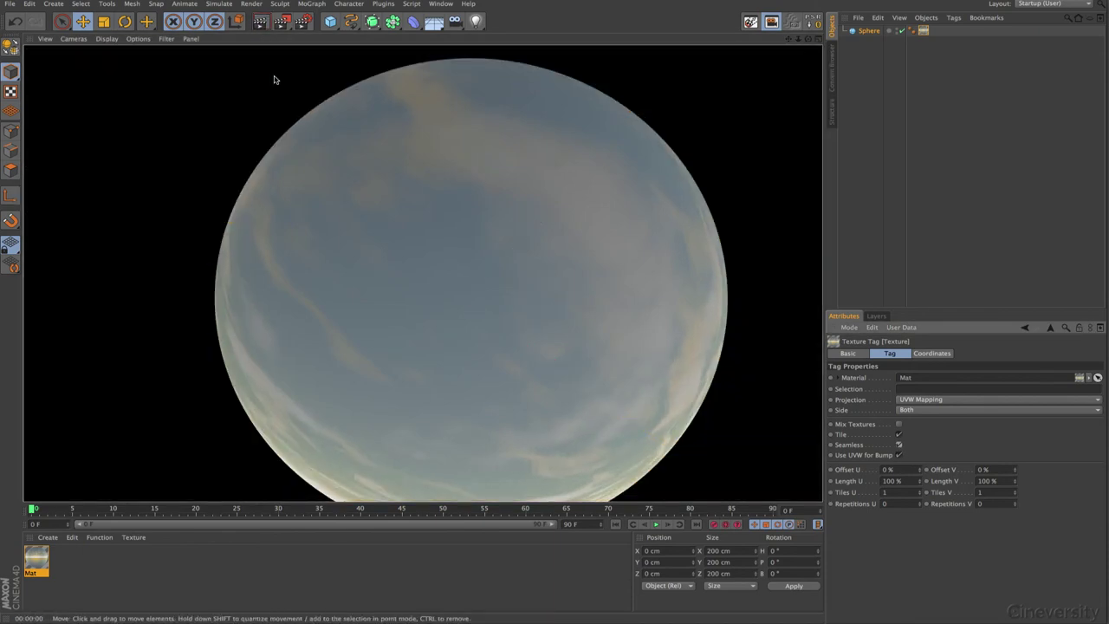
left_click(1015, 481)
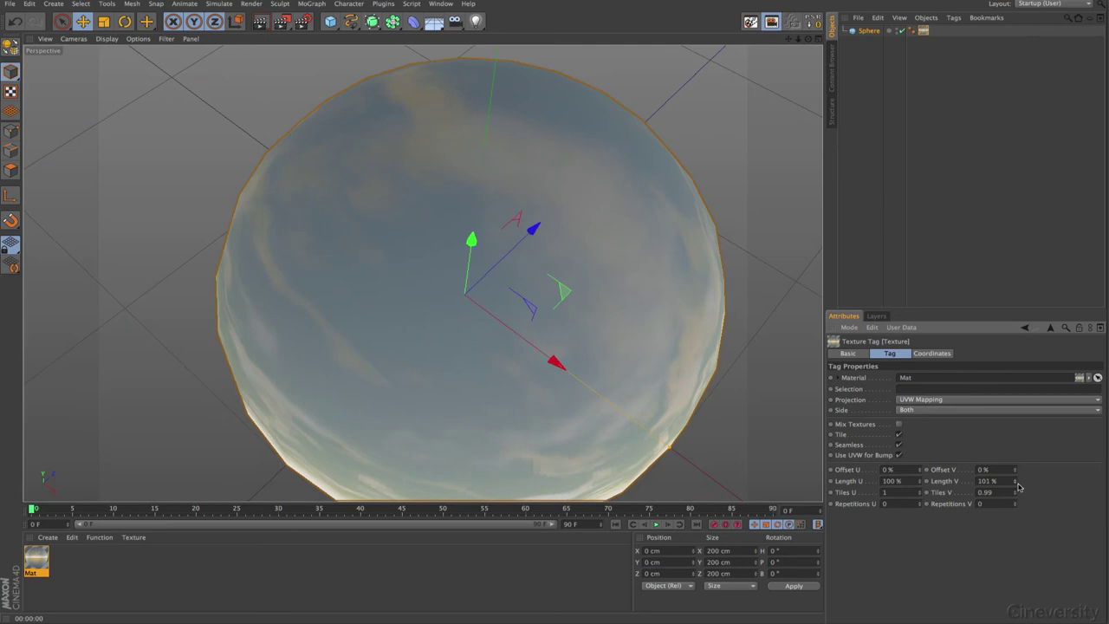
left_click(263, 24)
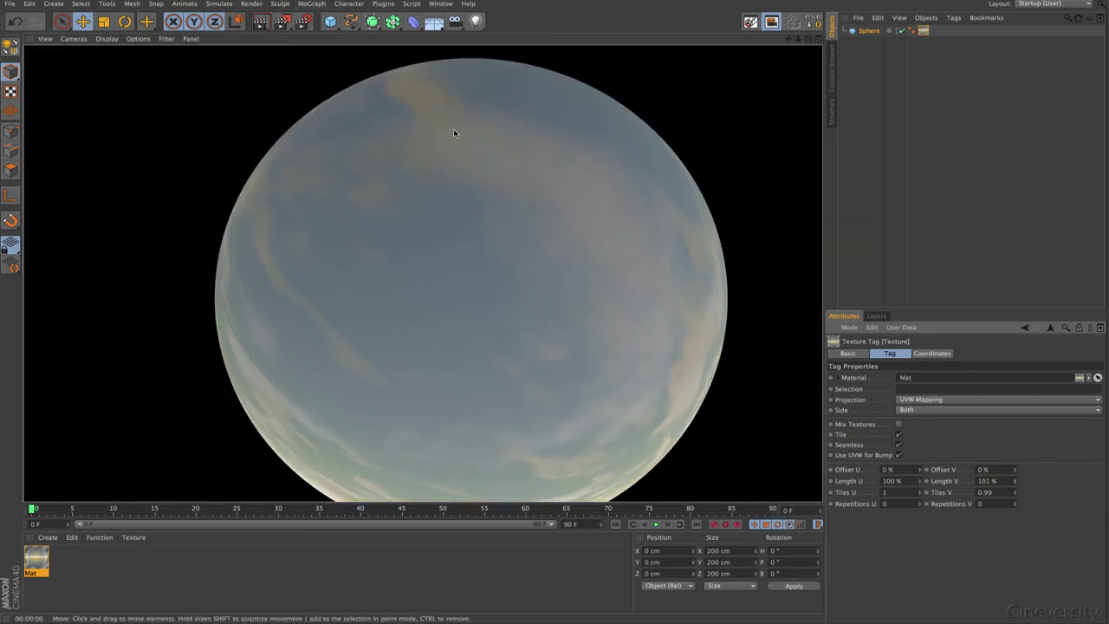
- Set the texture tag's Length V to 99 % and render the view
left_click(1014, 484)
left_click(1015, 483)
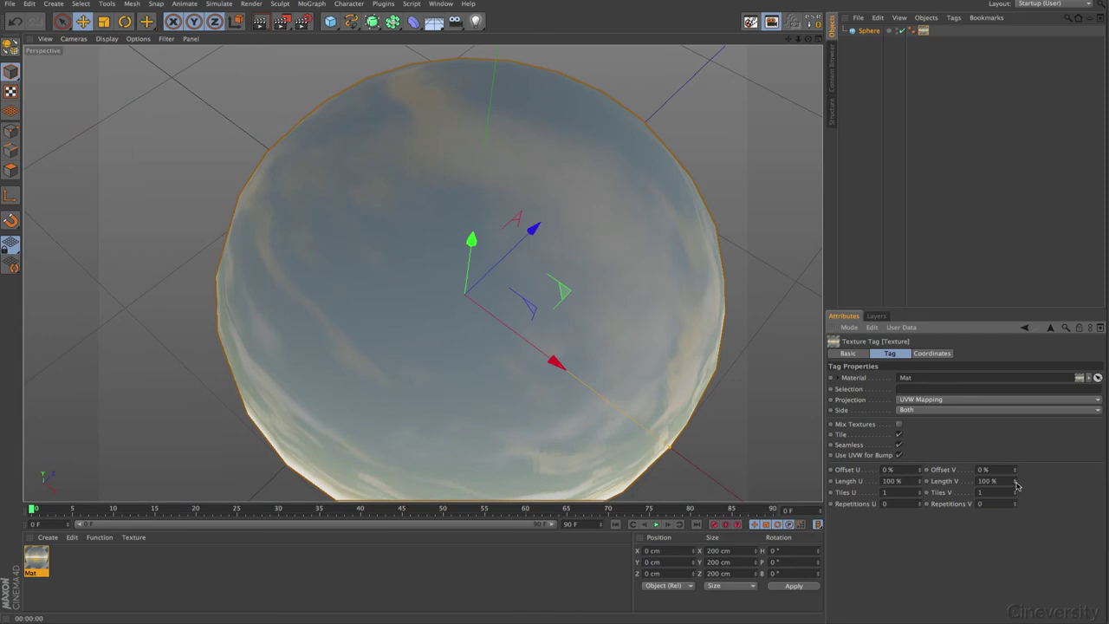
left_click(263, 23)
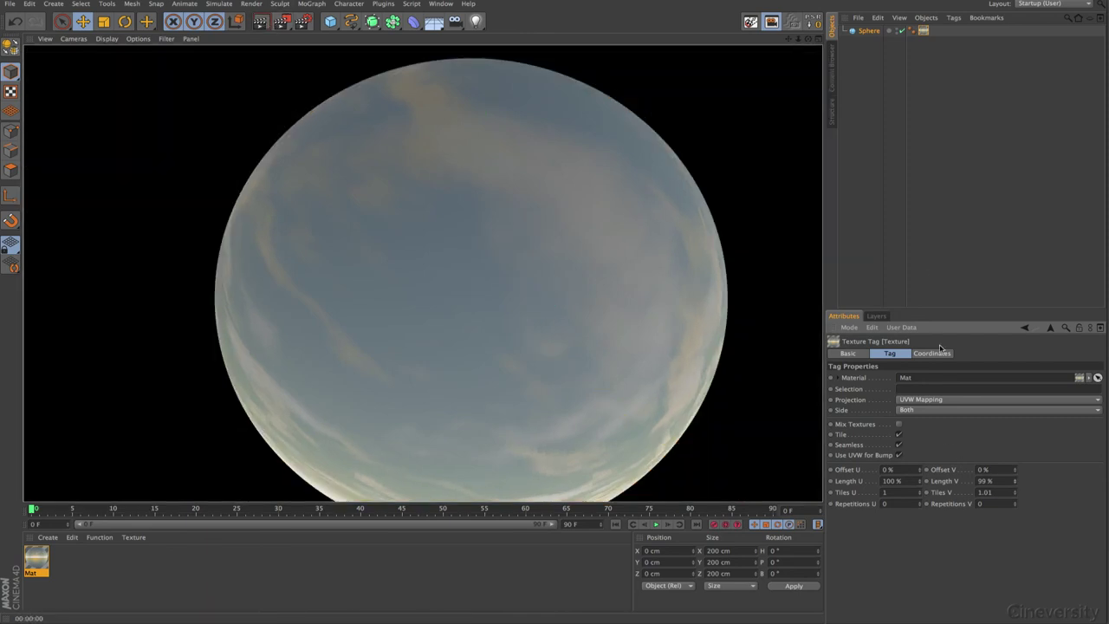
- Change the Sphere's type to Hexahedron
left_click(867, 31)
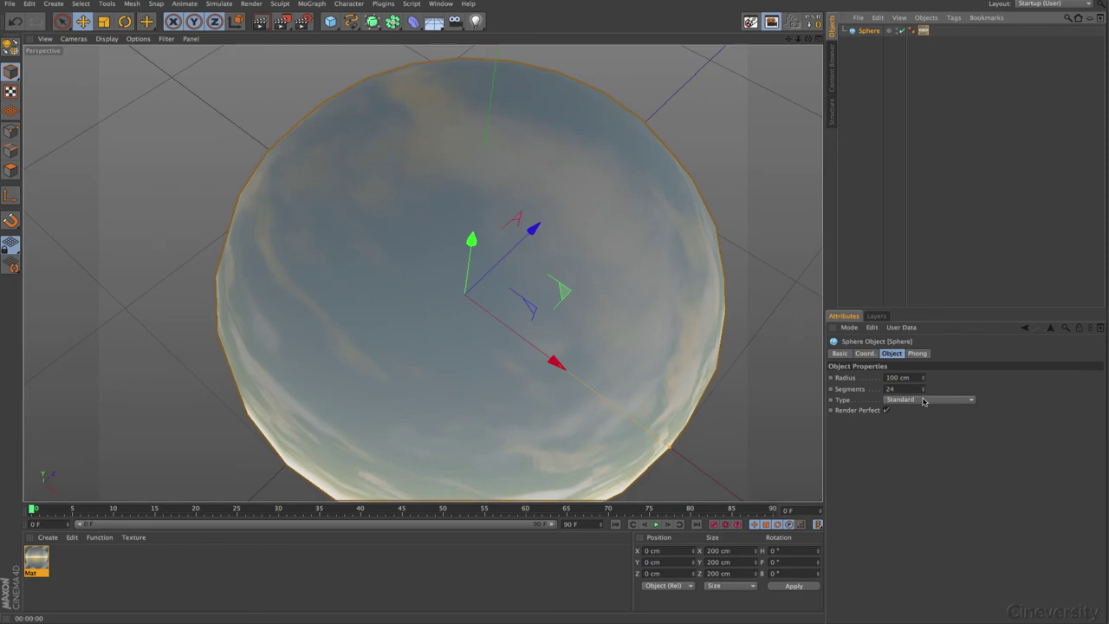
left_click(923, 402)
left_click(929, 433)
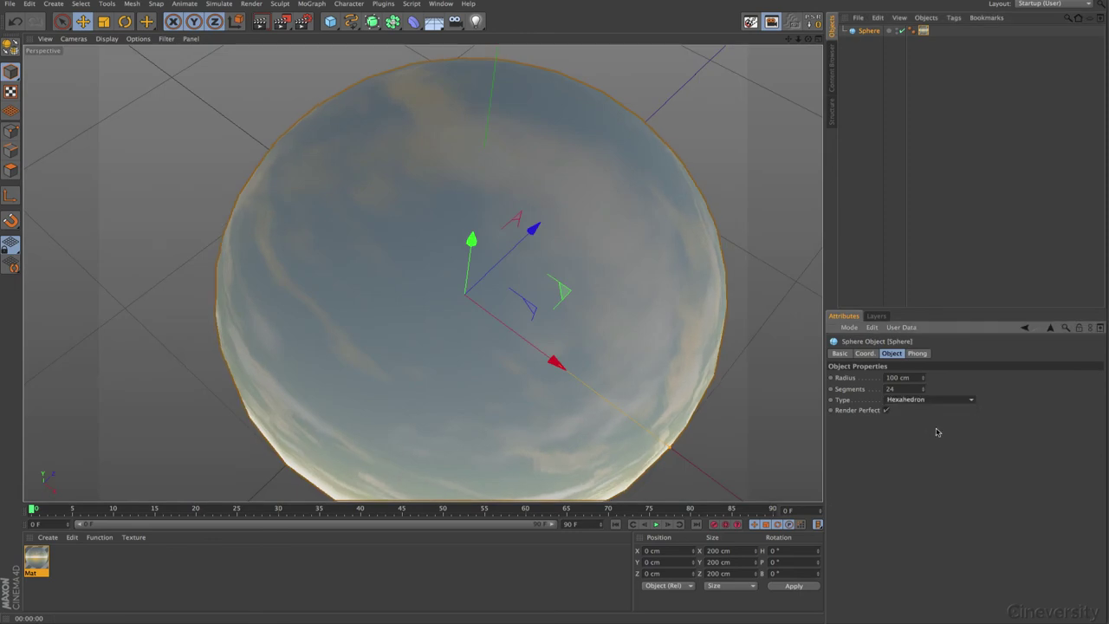
- Set the texture tag's projection to Spherical and render the view
left_click(924, 31)
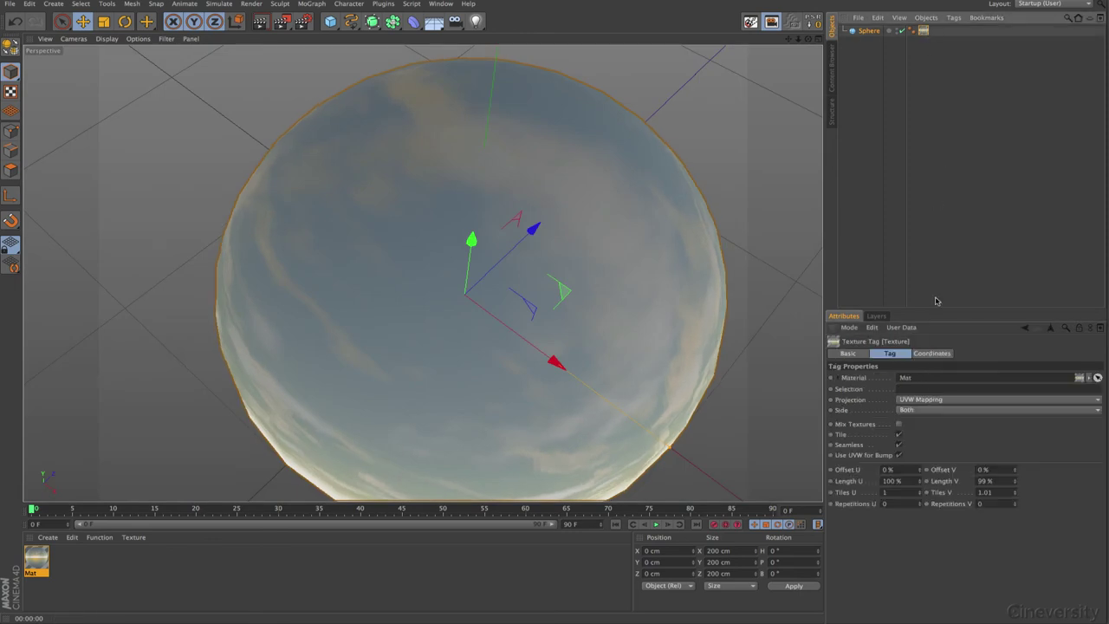
left_click(939, 401)
left_click(940, 408)
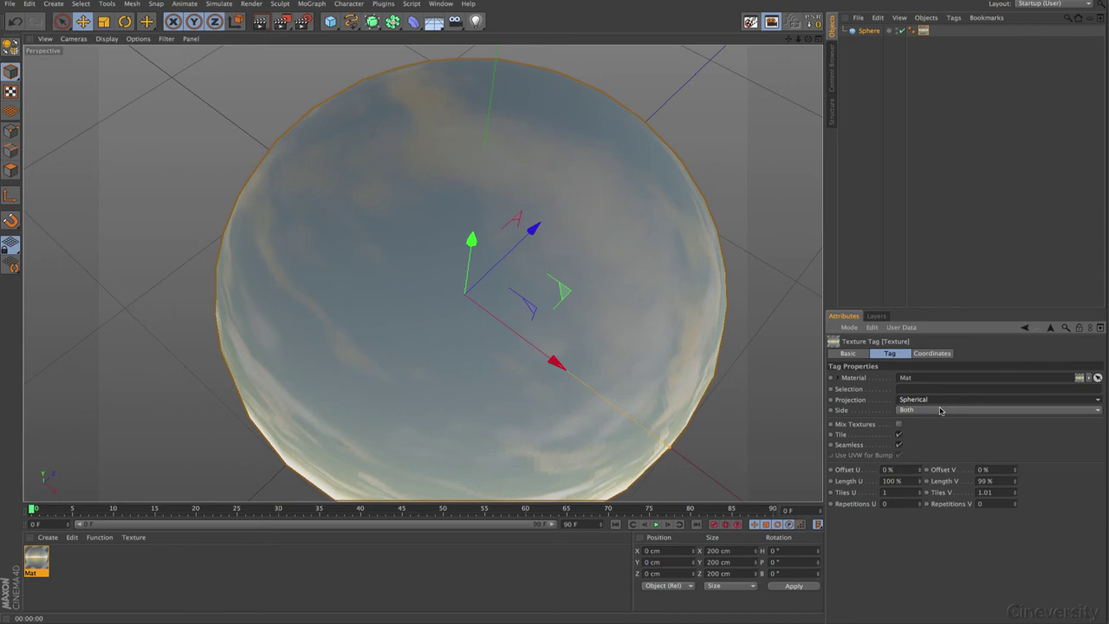
left_click(259, 21)
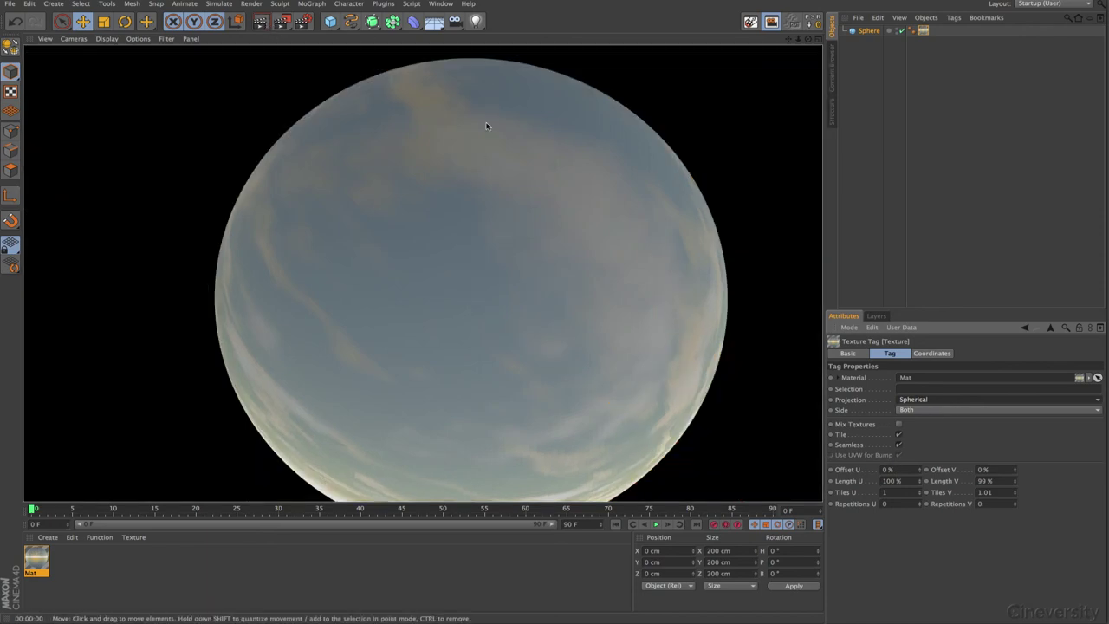
- Render a close-up of the sphere's lower pole to check the texture there
left_click(421, 272)
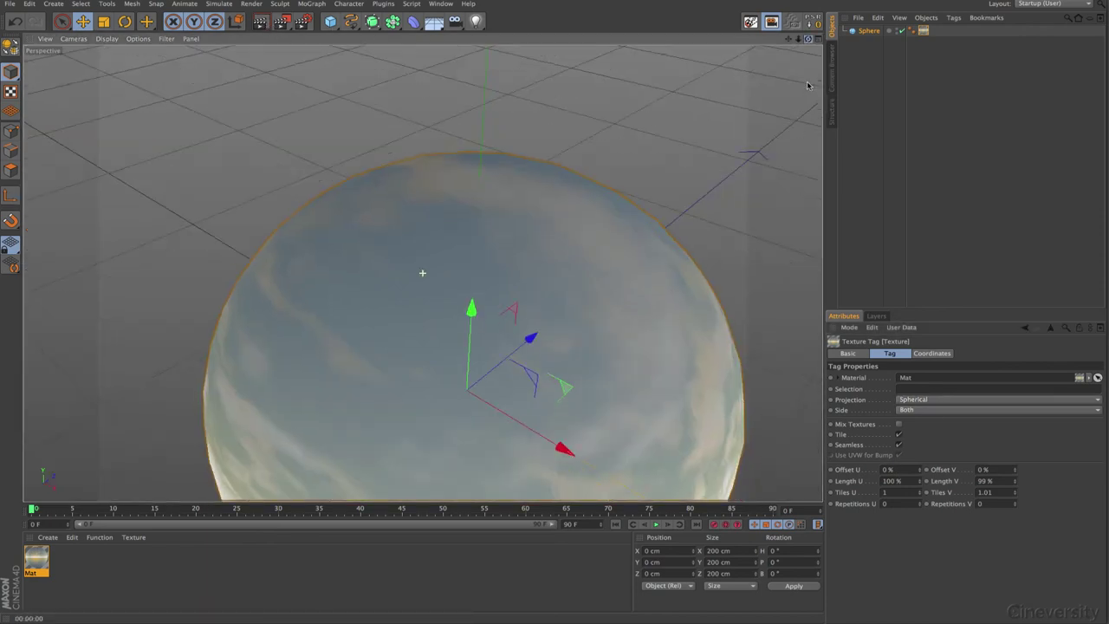
middle_click_drag(542, 370, 532, 240, "alt")
left_click_drag(531, 240, 499, 153, "alt")
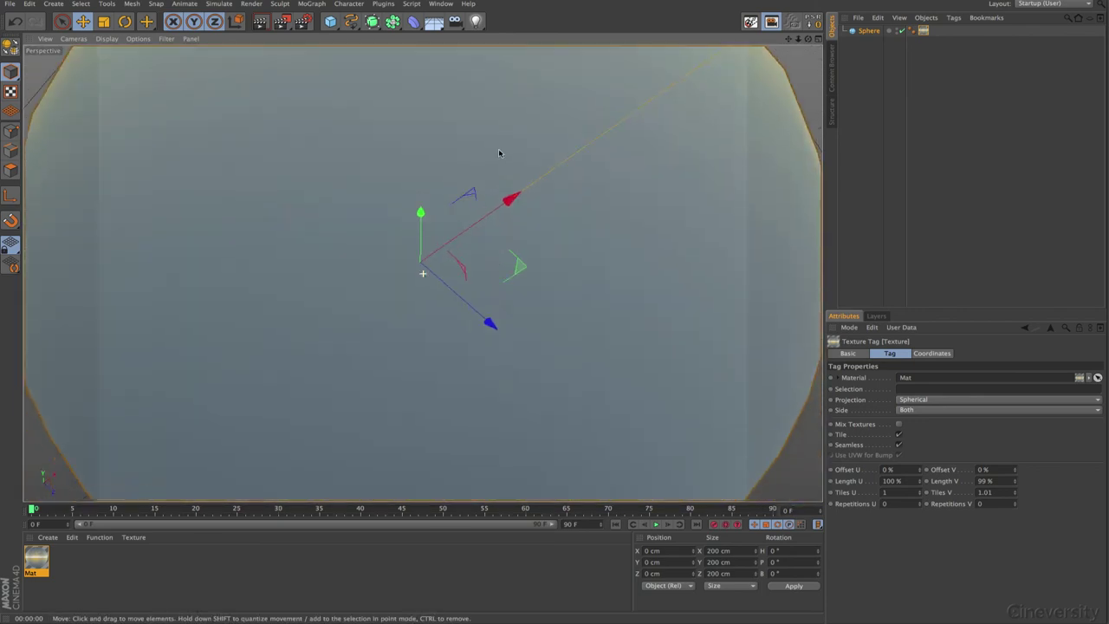
left_click(260, 21)
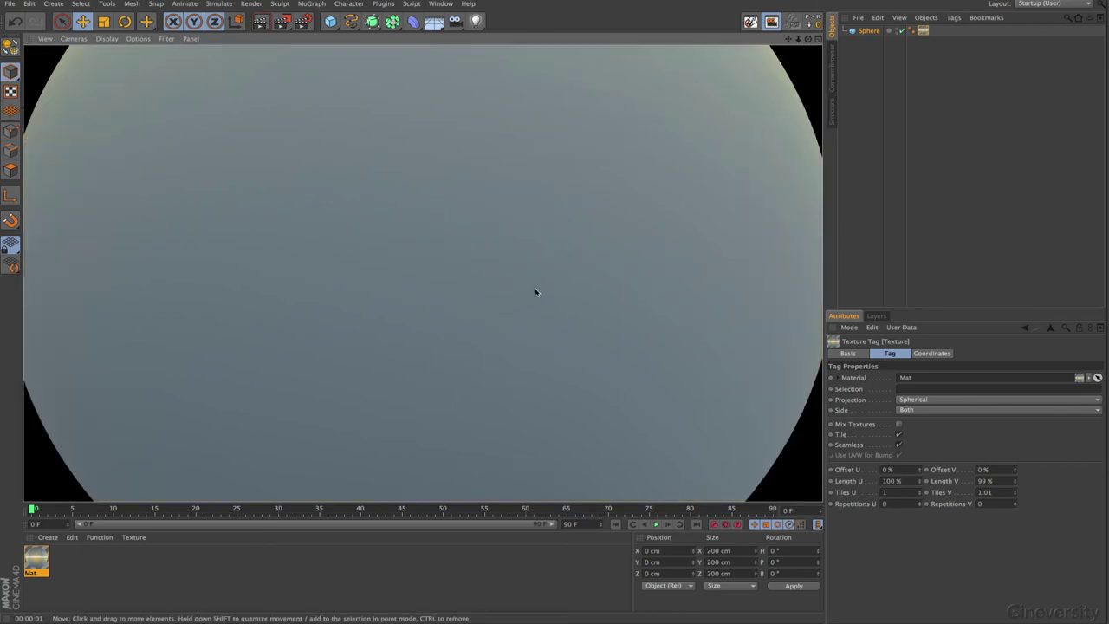
- Delete the Sphere from the scene
scroll(541, 288, "down", 5)
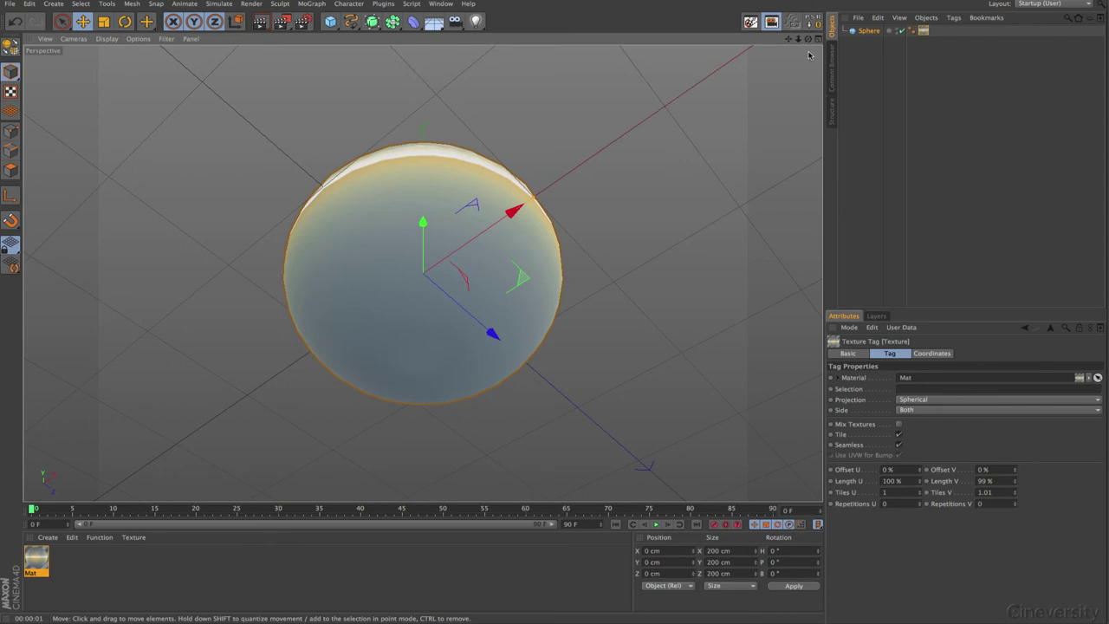
left_click(867, 31)
key("Delete")
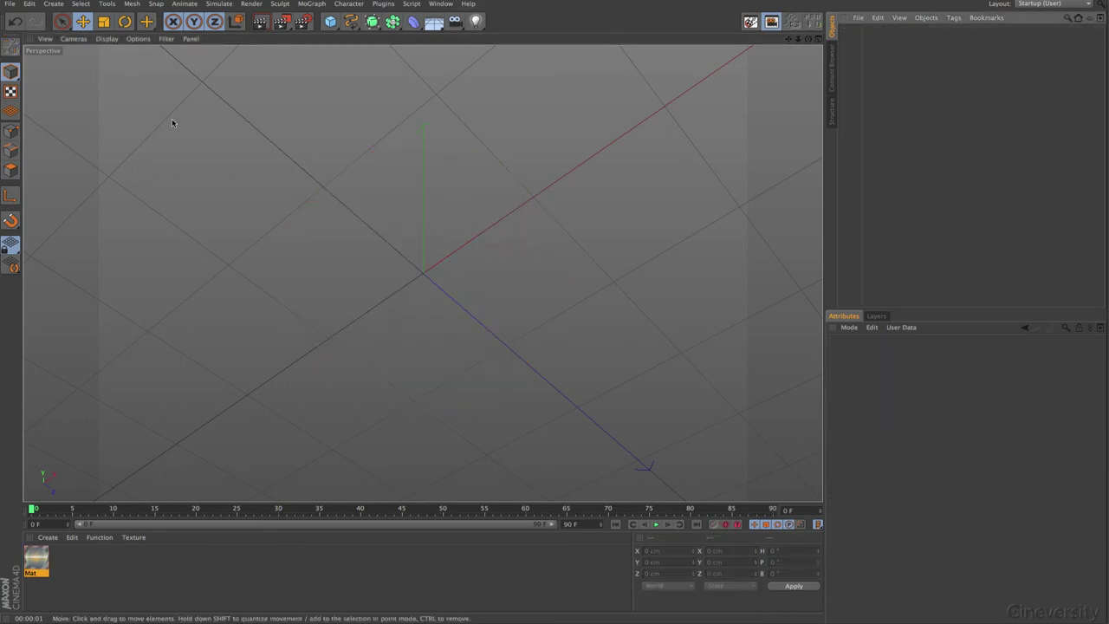
- Add a Figure object in the default view framing and assign a new default material to it
left_click(45, 38)
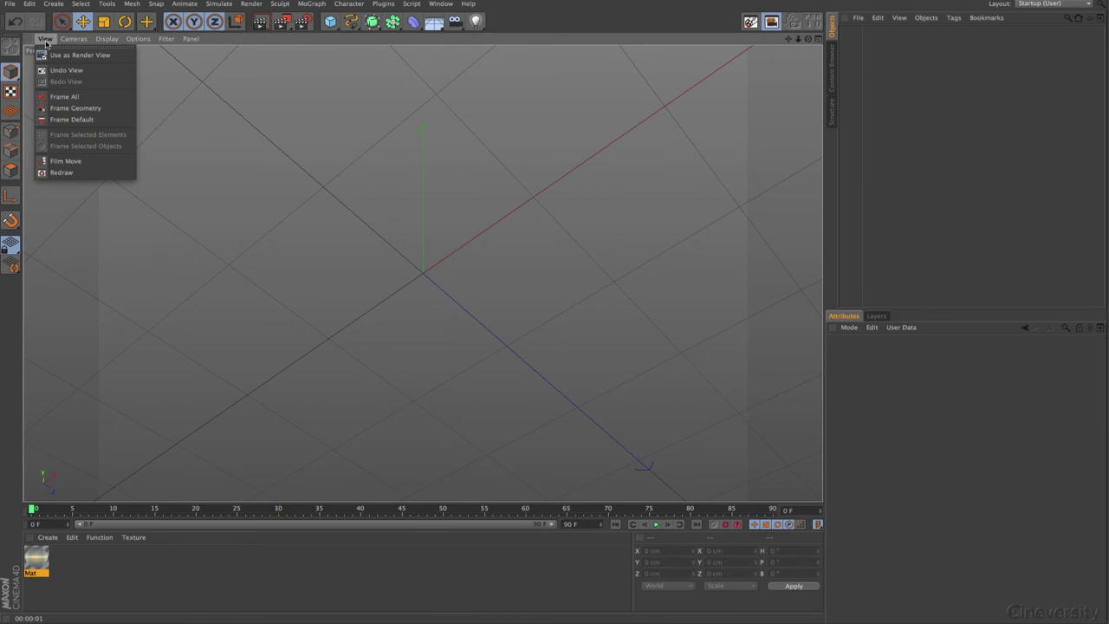
left_click(89, 119)
left_click_drag(330, 21, 481, 94)
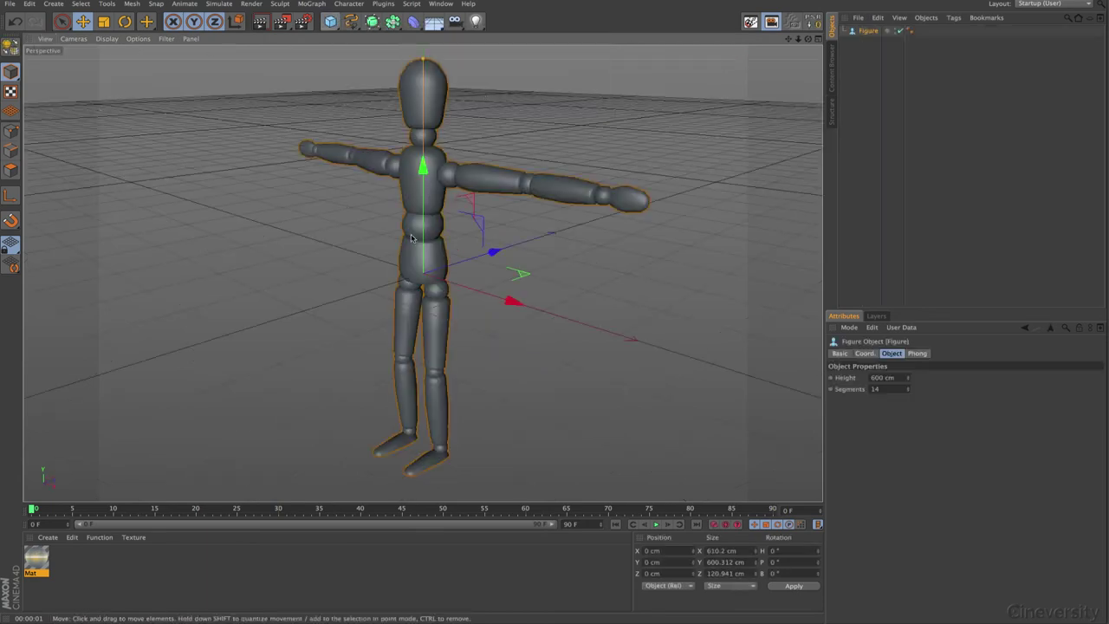
left_click(49, 538)
left_click(69, 441)
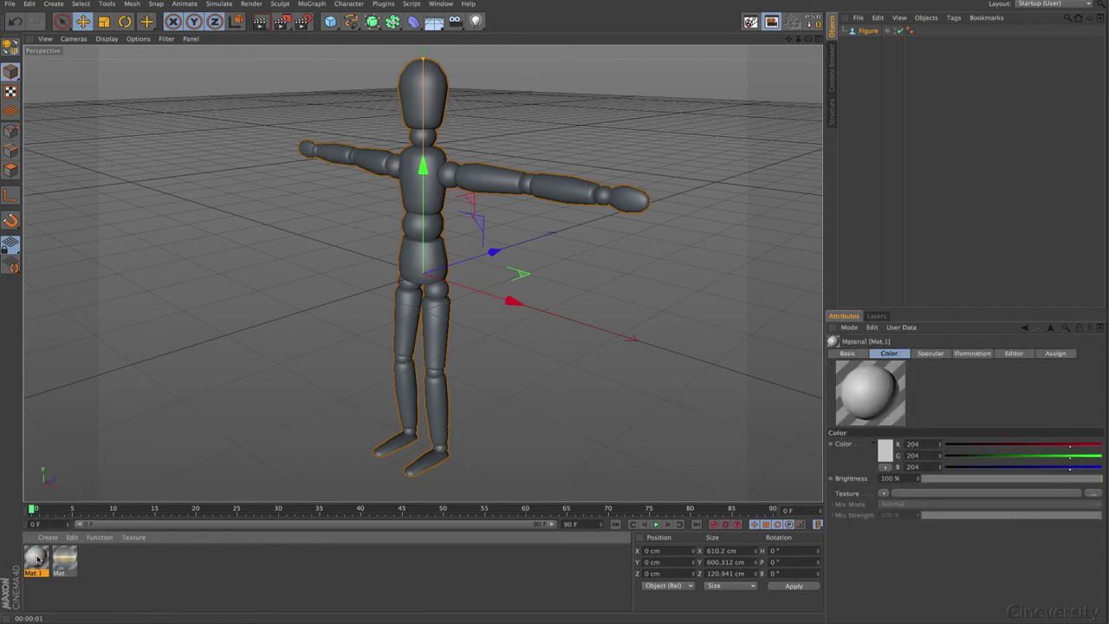
left_click_drag(205, 414, 416, 260)
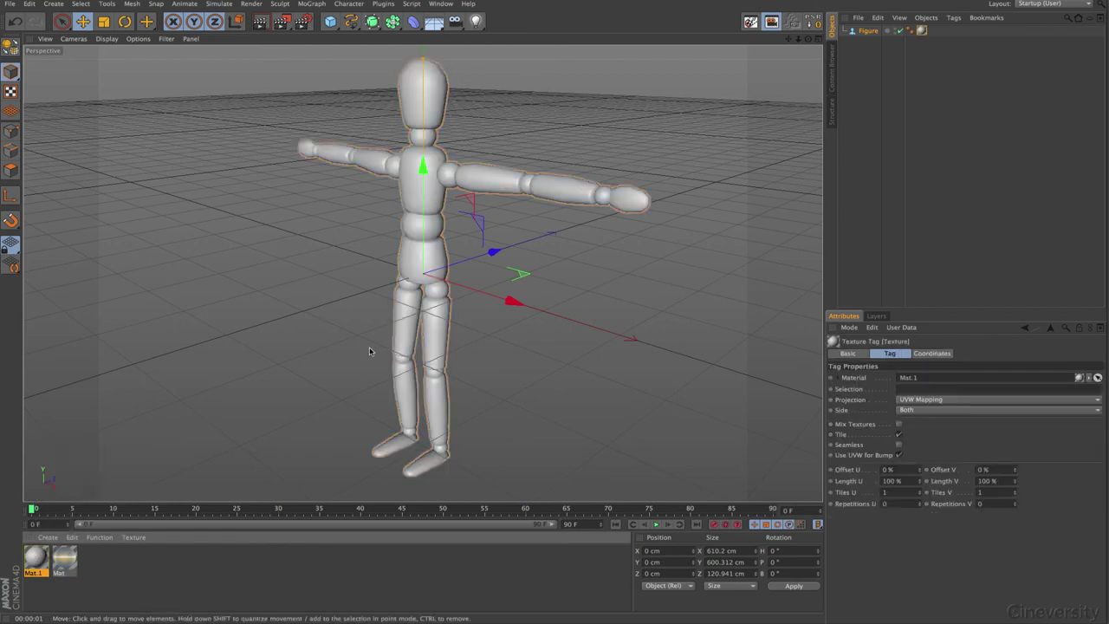
- Add a Sky object and apply the panorama material Mat to it
left_click_drag(433, 20, 474, 58)
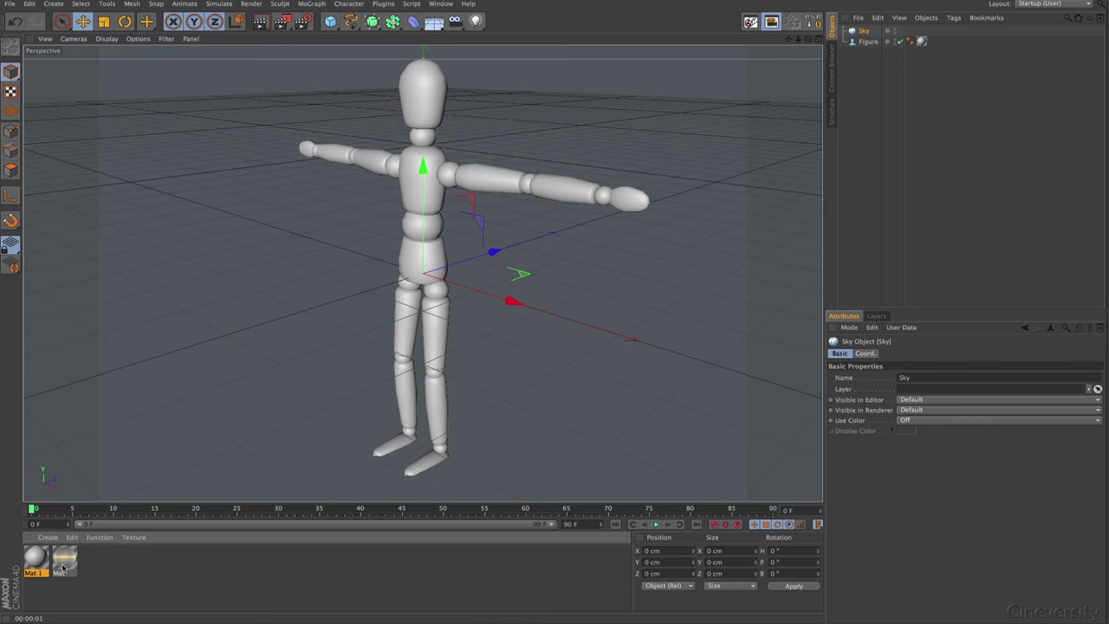
left_click_drag(64, 558, 864, 31)
- Add the Global Illumination effect to the render settings and render the view
left_click(304, 21)
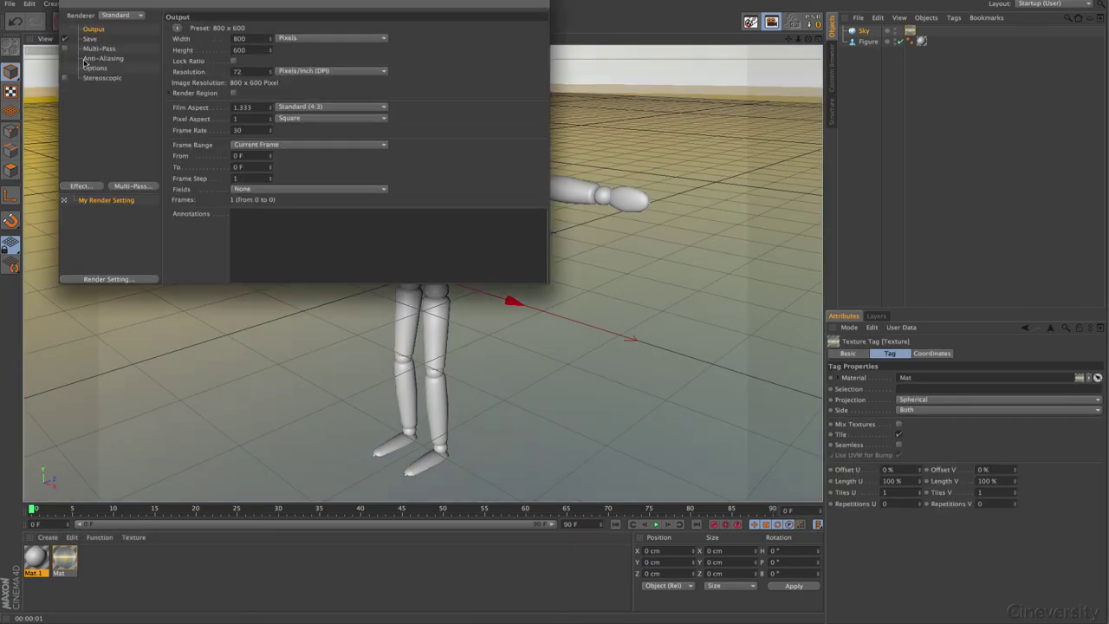
left_click(81, 186)
left_click(139, 335)
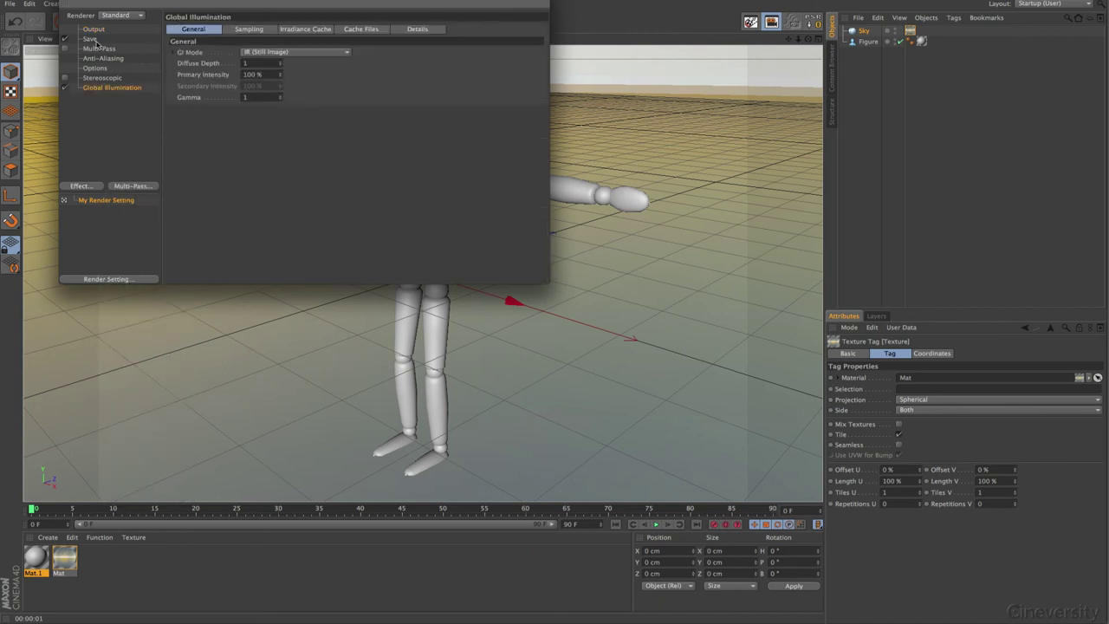
left_click(66, 4)
key("ctrl+r")
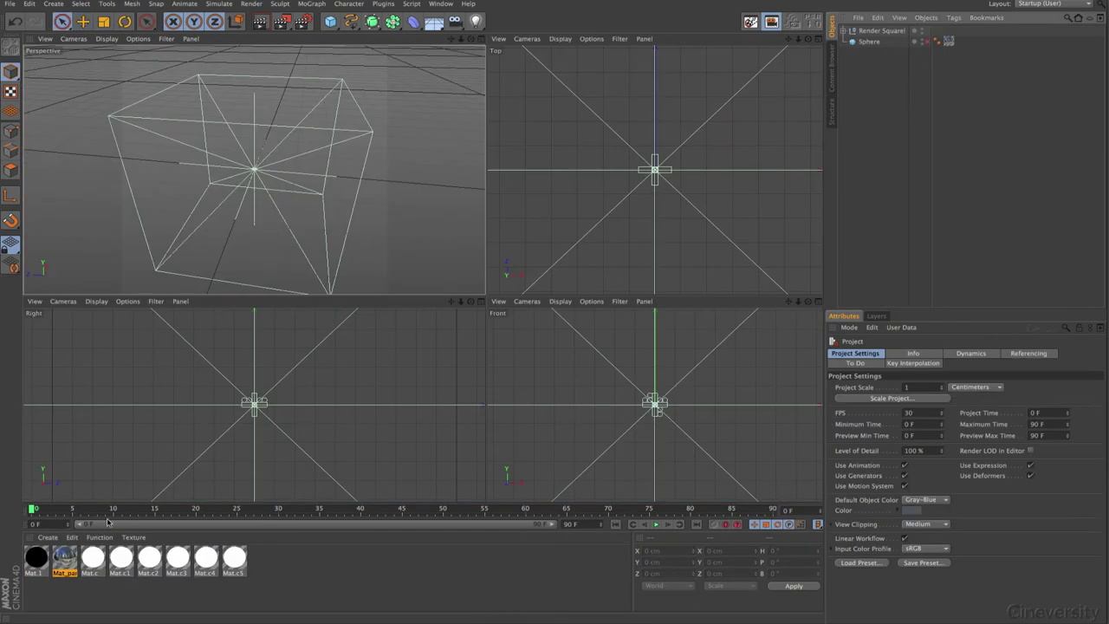
- Load the hc4d01_MG_9507And12more Panorama_hdr.exr image from the Desktop as Mat_pano's luminance texture without copying it to the project
double_click(65, 560)
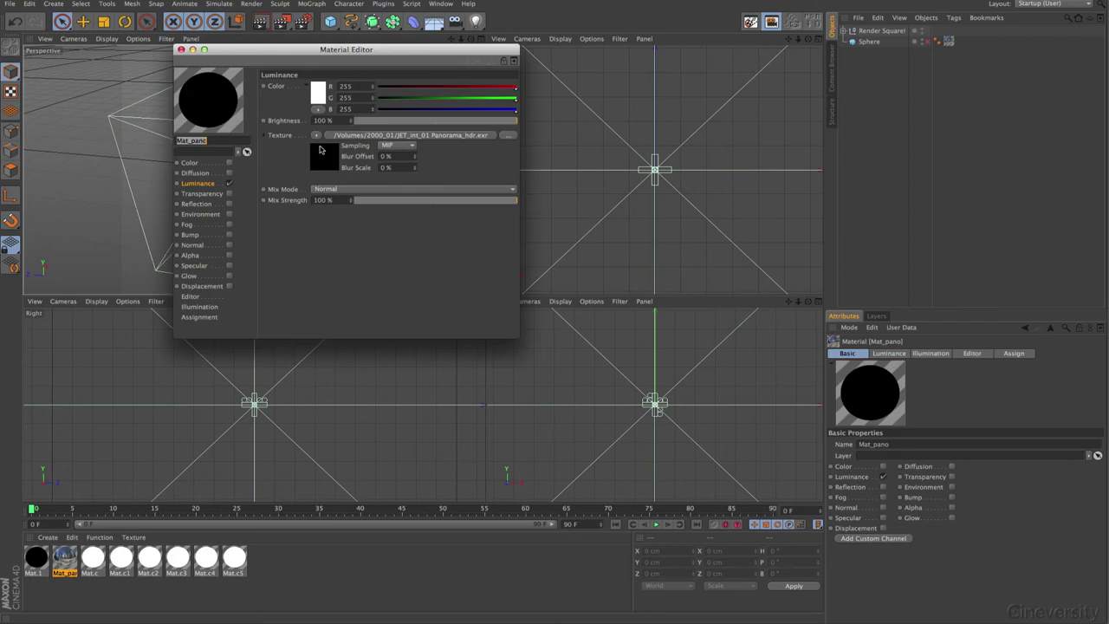
left_click(316, 136)
left_click(348, 159)
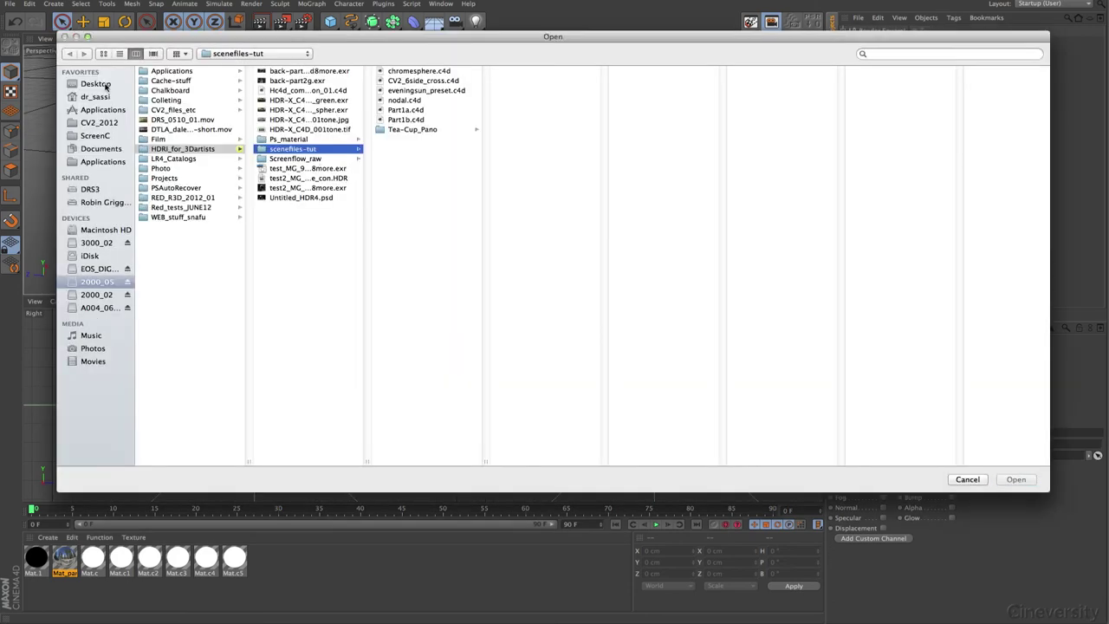
left_click(97, 84)
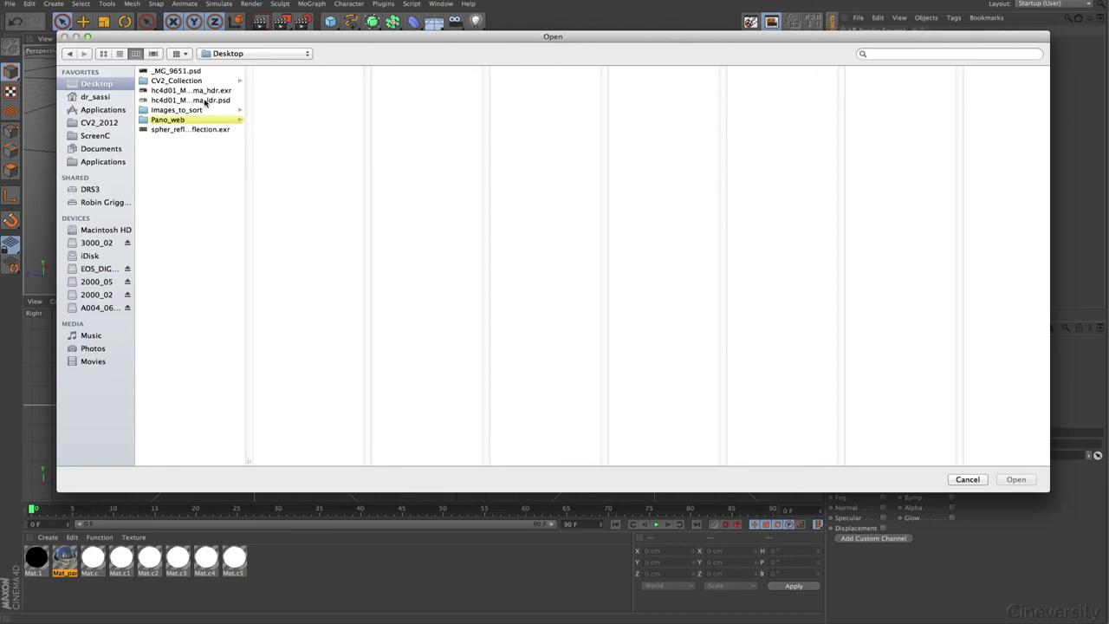
left_click(202, 91)
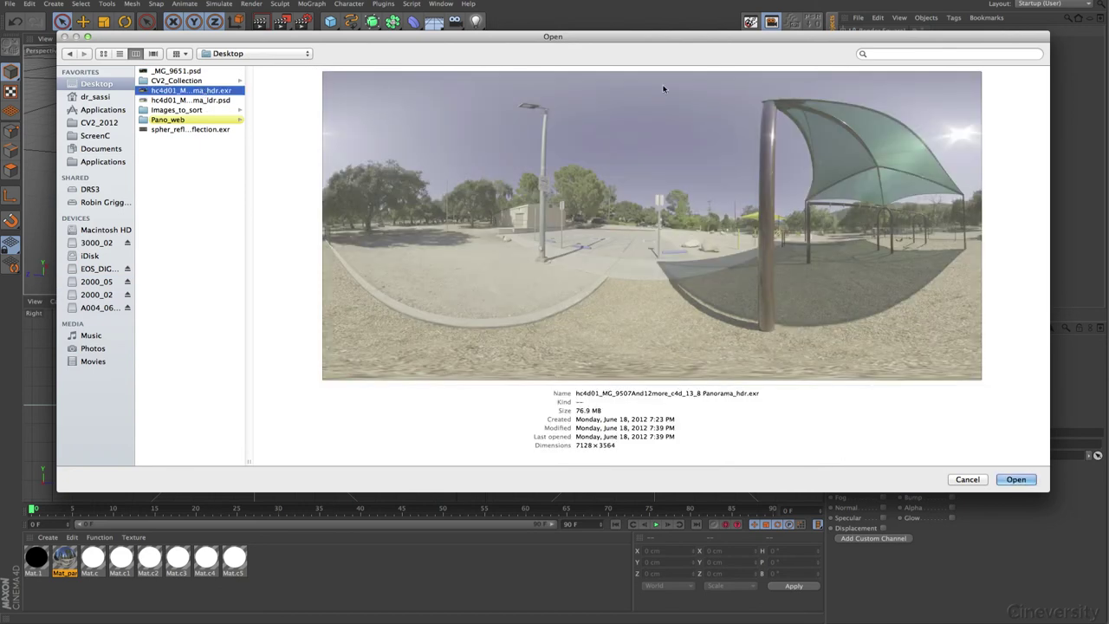
left_click(1016, 482)
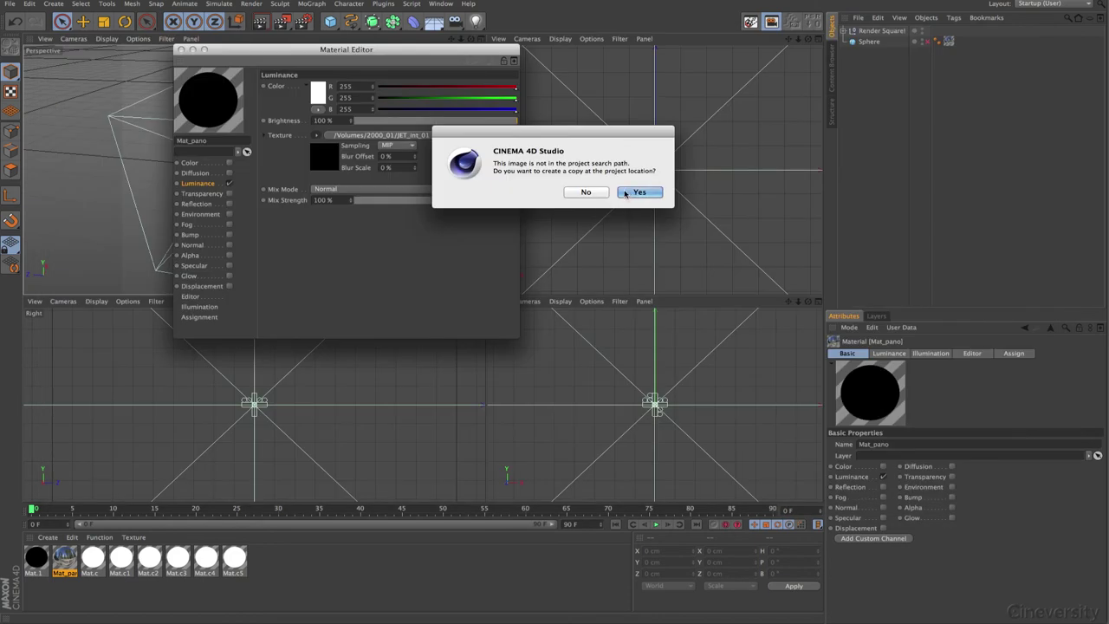
left_click(597, 194)
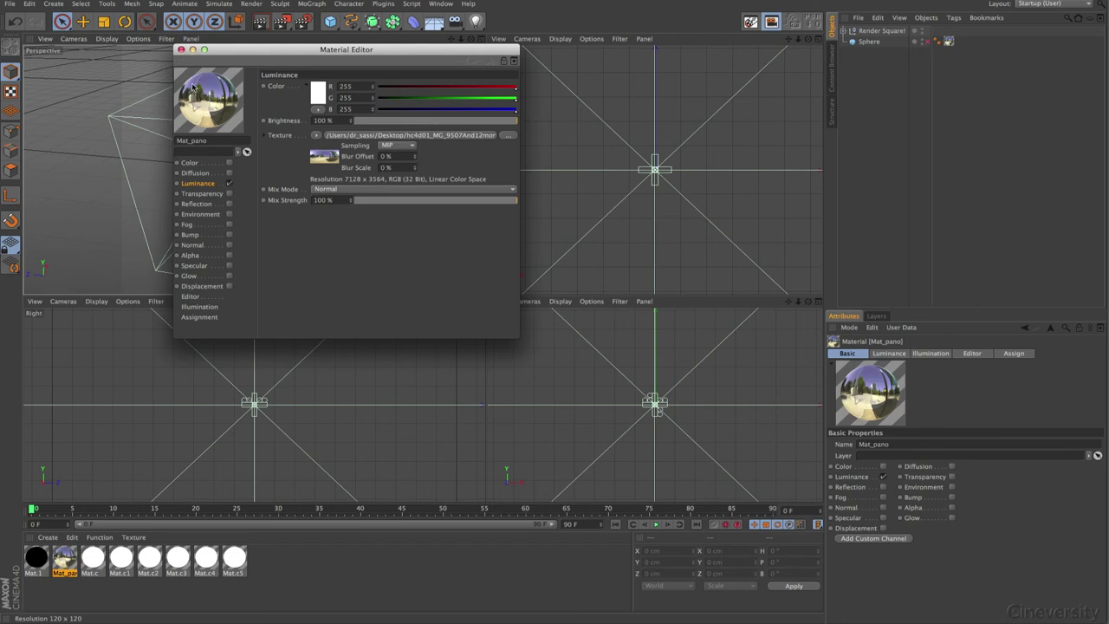
- Show the properties of the Sphere's Mat_pano texture tag and close the material editor
left_click_drag(802, 82, 954, 52)
left_click(947, 42)
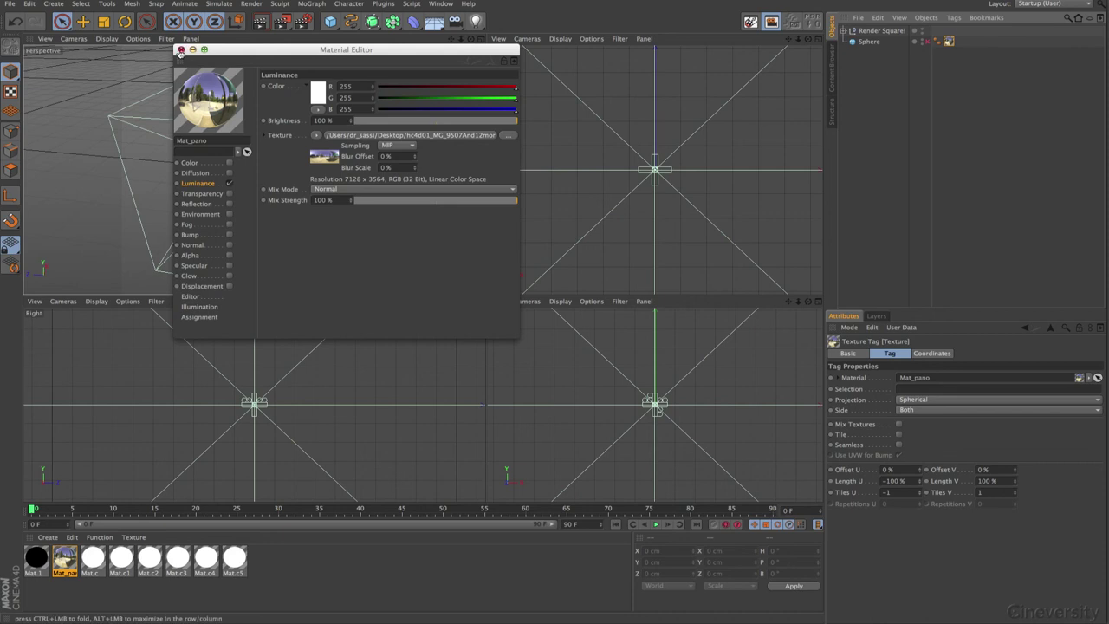
left_click(181, 51)
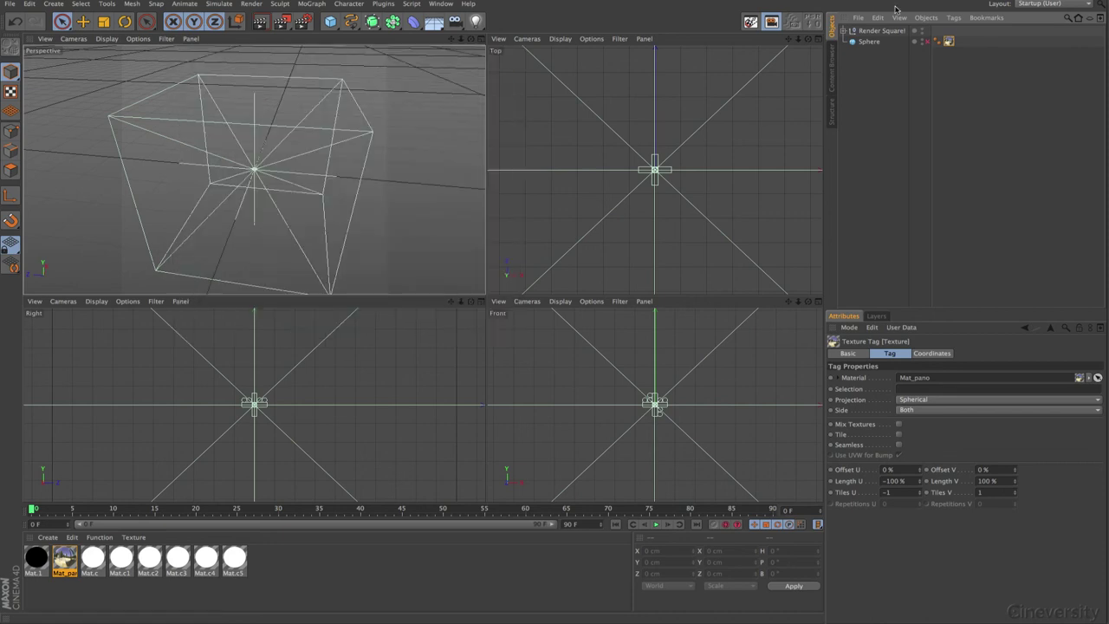
- Enable the Sphere and hide it in the viewports
left_click(926, 43)
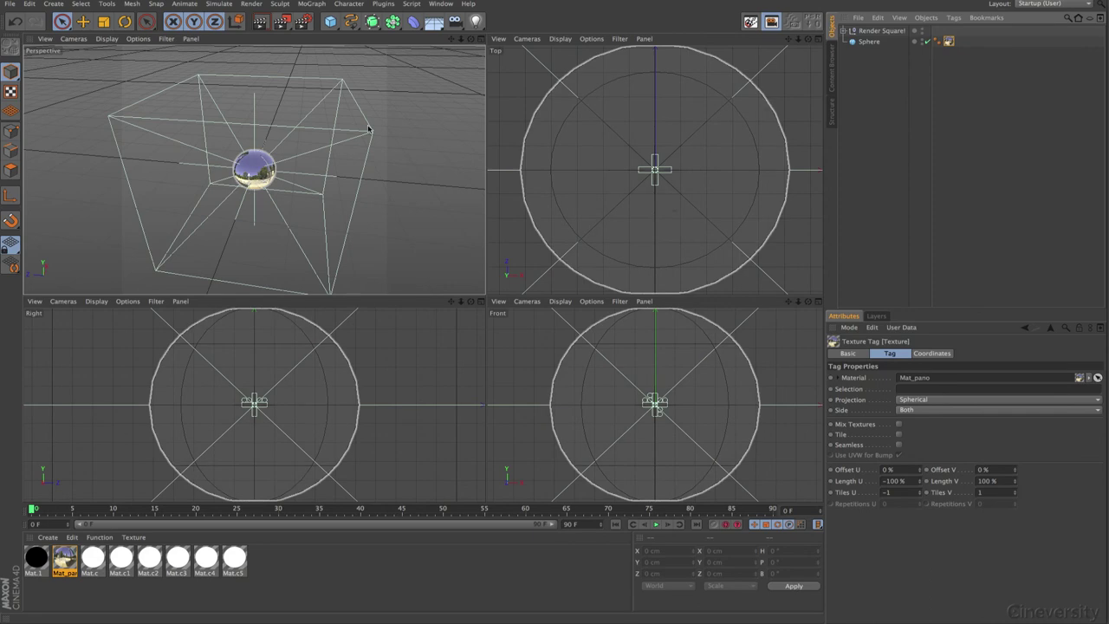
left_click(920, 40)
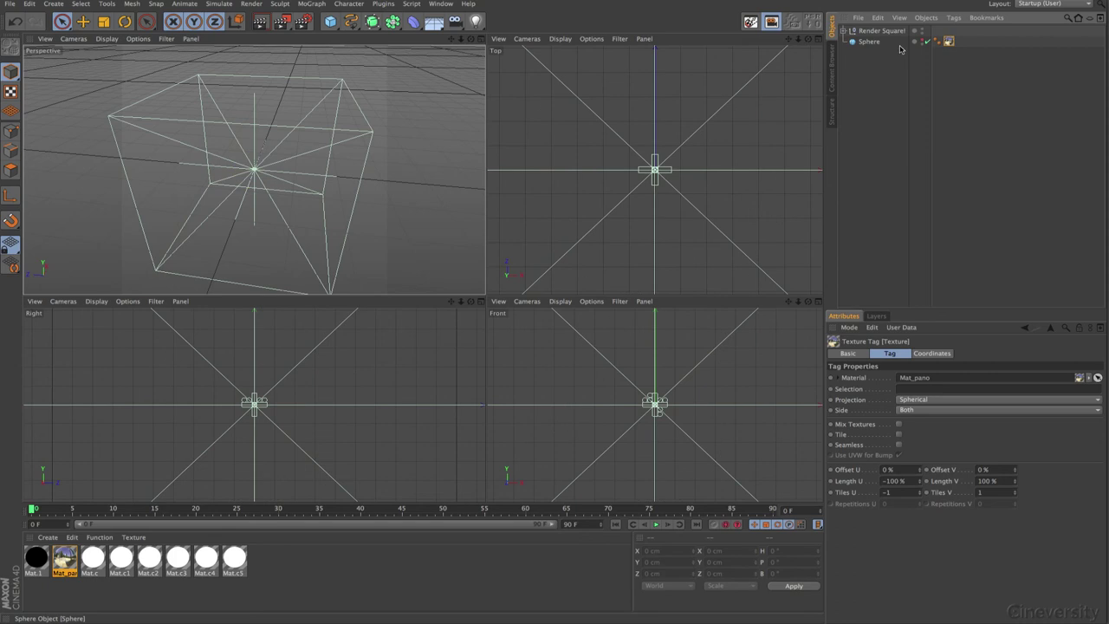
- Examine the cameras in the Render Square group and compare their rotation coordinates
left_click_drag(460, 39, 738, 43)
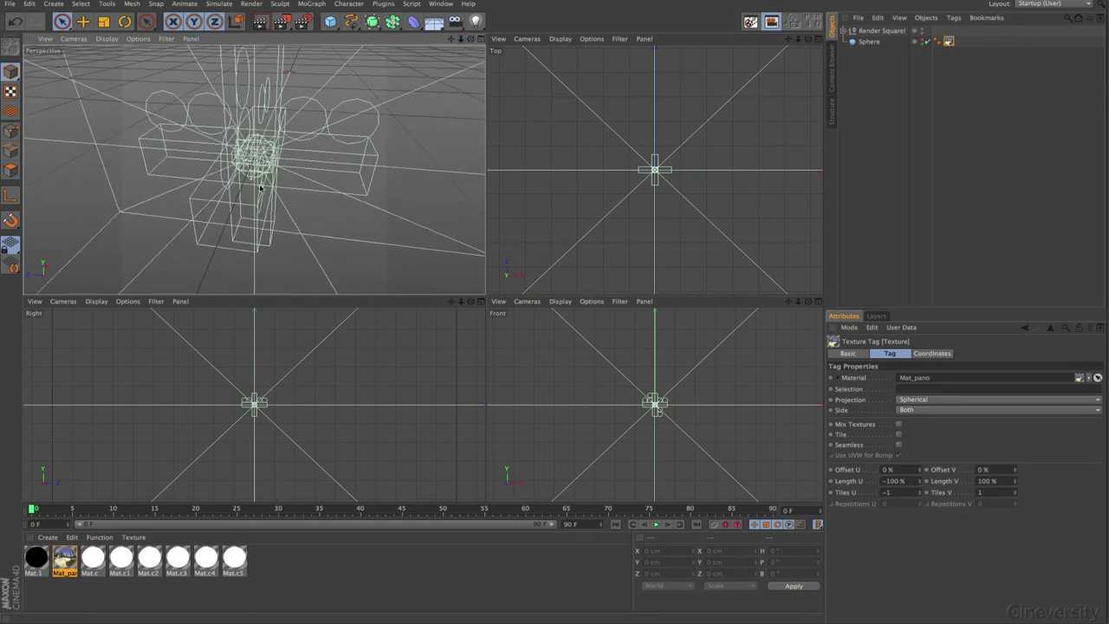
left_click(843, 30)
left_click(872, 53)
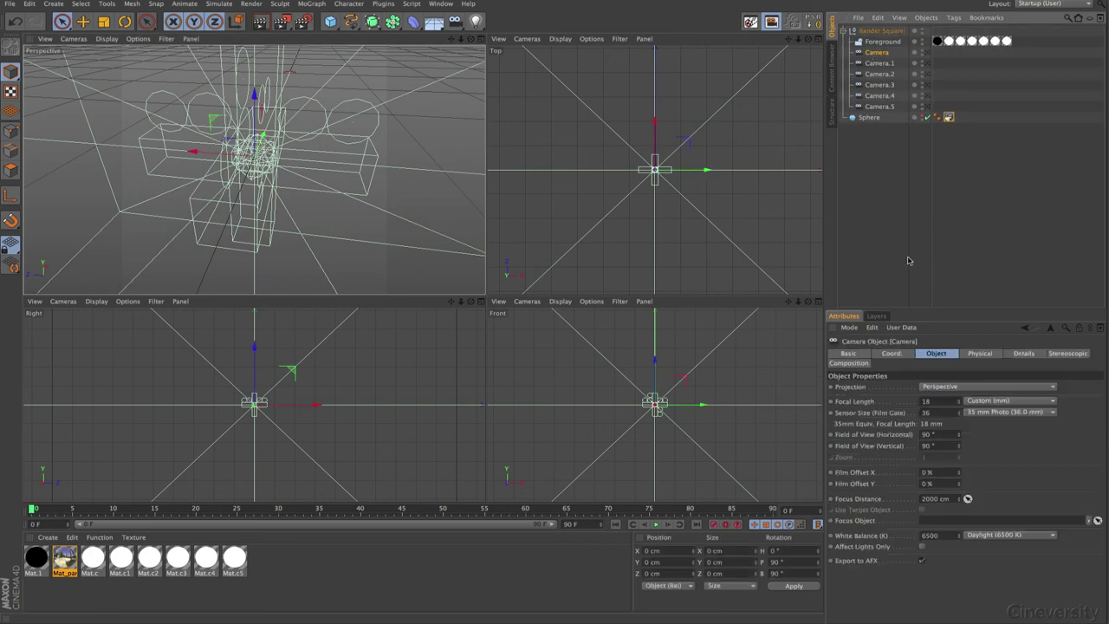
left_click(893, 354)
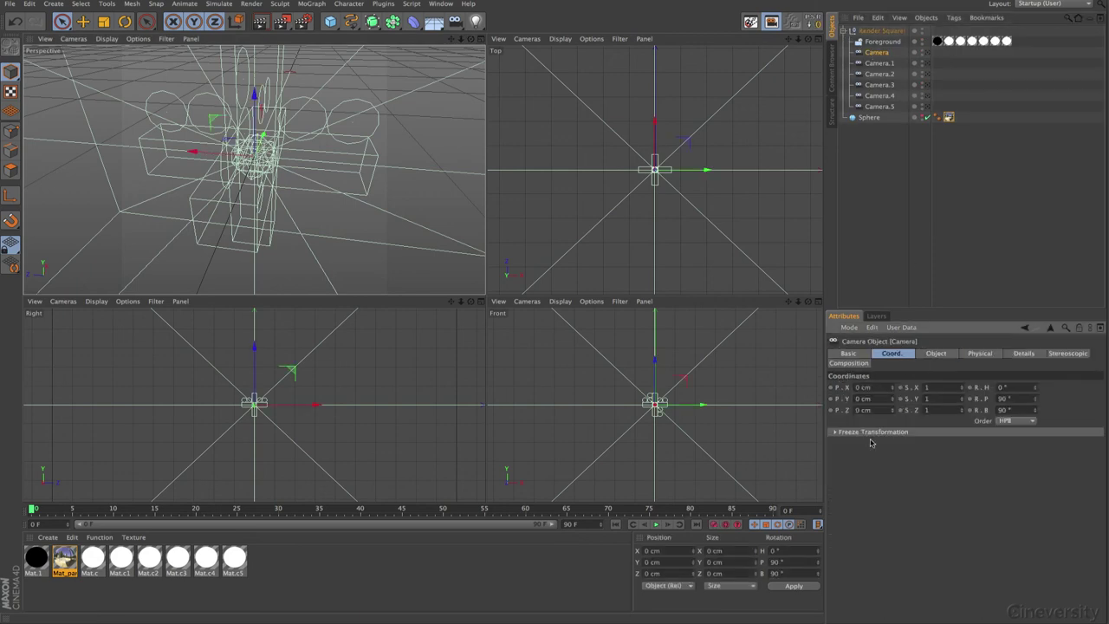
left_click(880, 65)
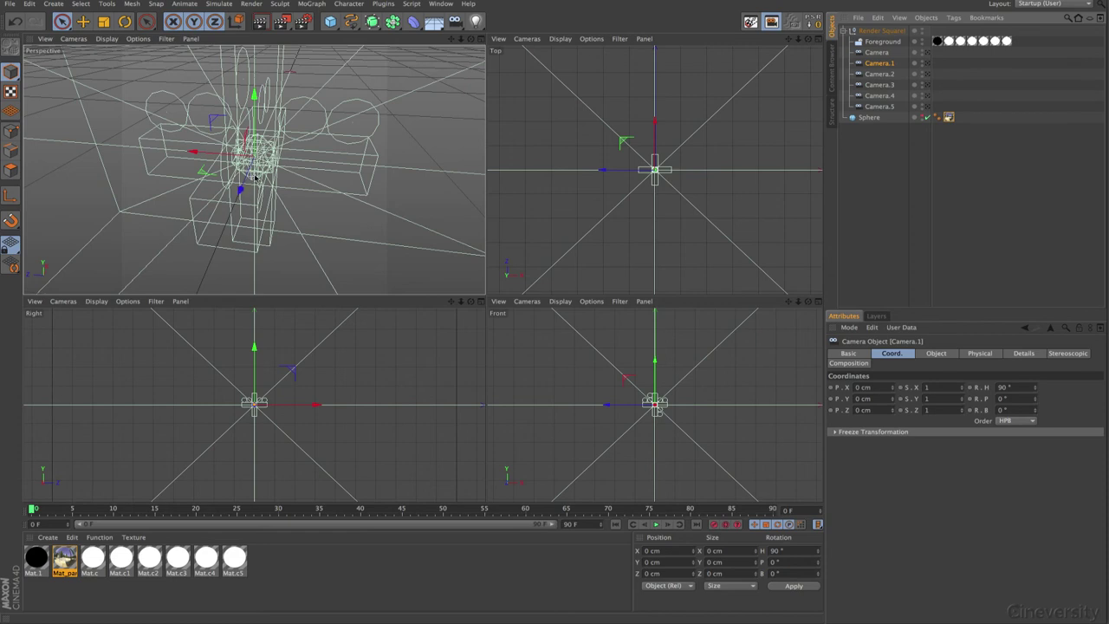
left_click(880, 105)
left_click(881, 95)
left_click(880, 74)
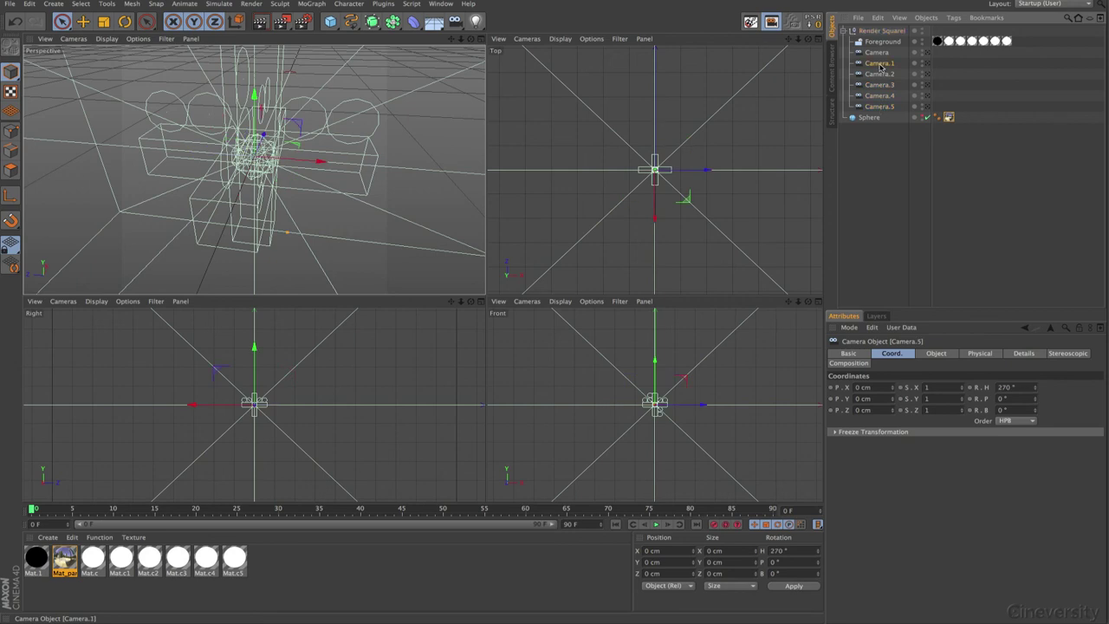
left_click(877, 53)
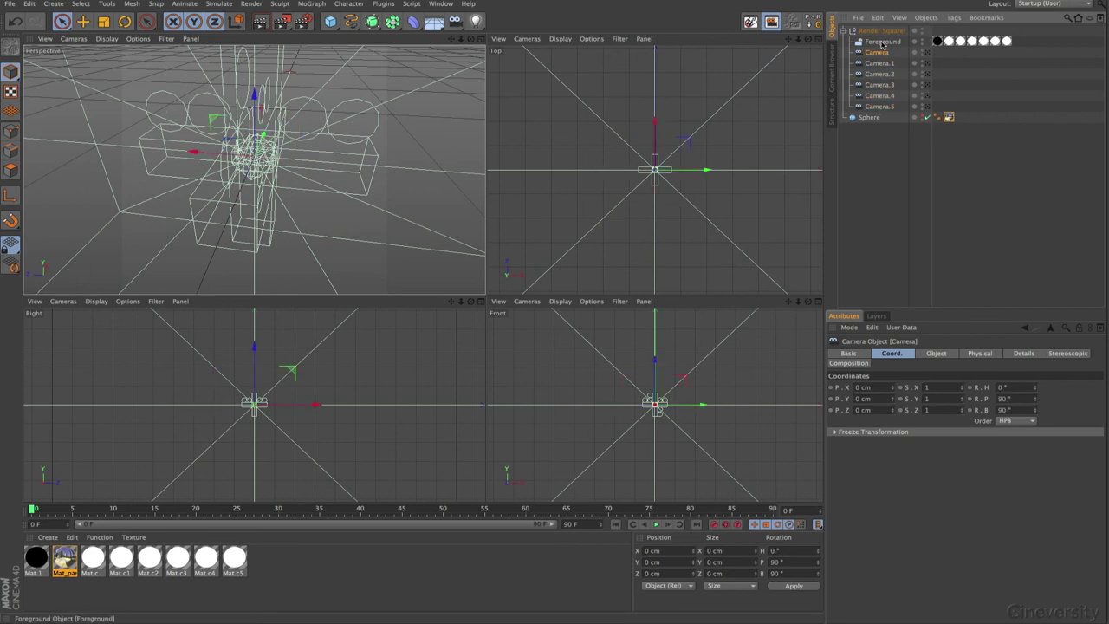
- Inspect the Foreground object's Mat.1 and Mat.c texture tags for their projection, offset and tiling
left_click(882, 42)
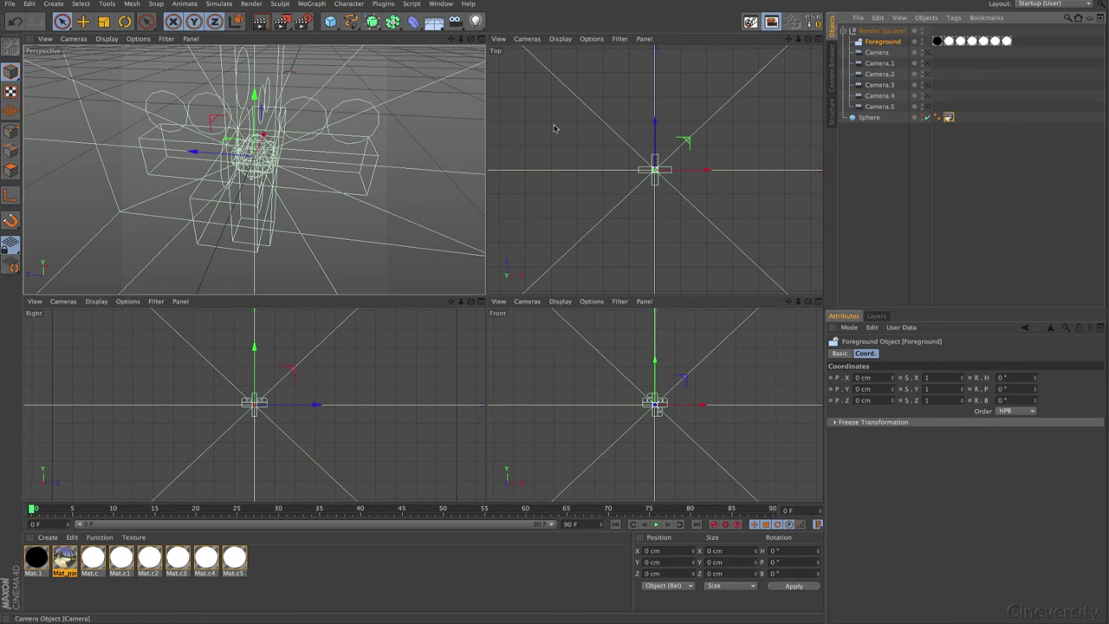
left_click(937, 41)
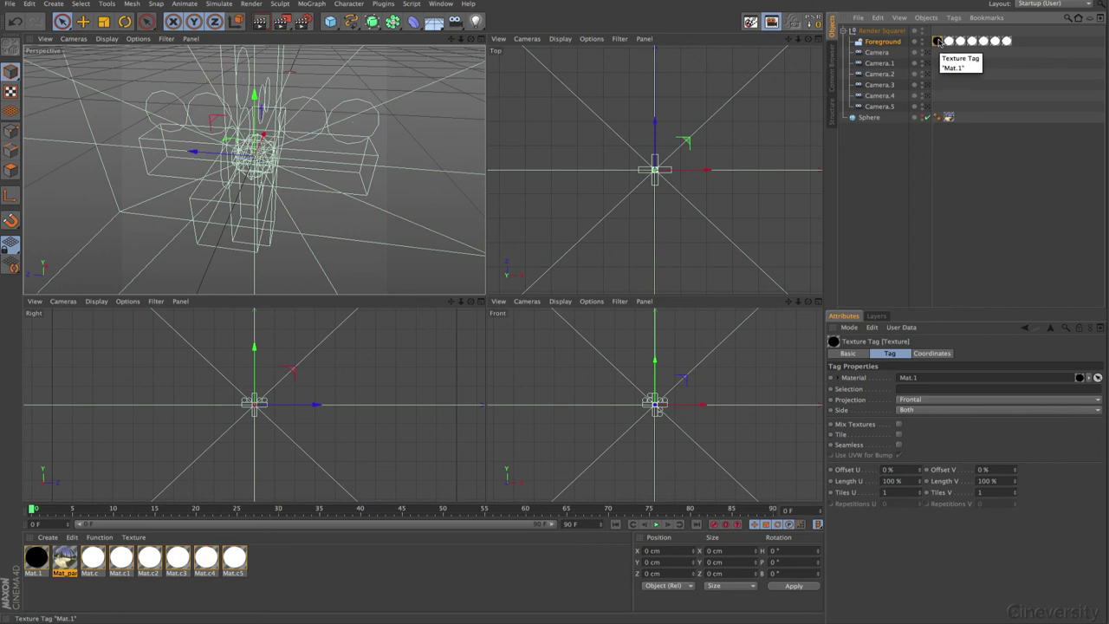
left_click(949, 42)
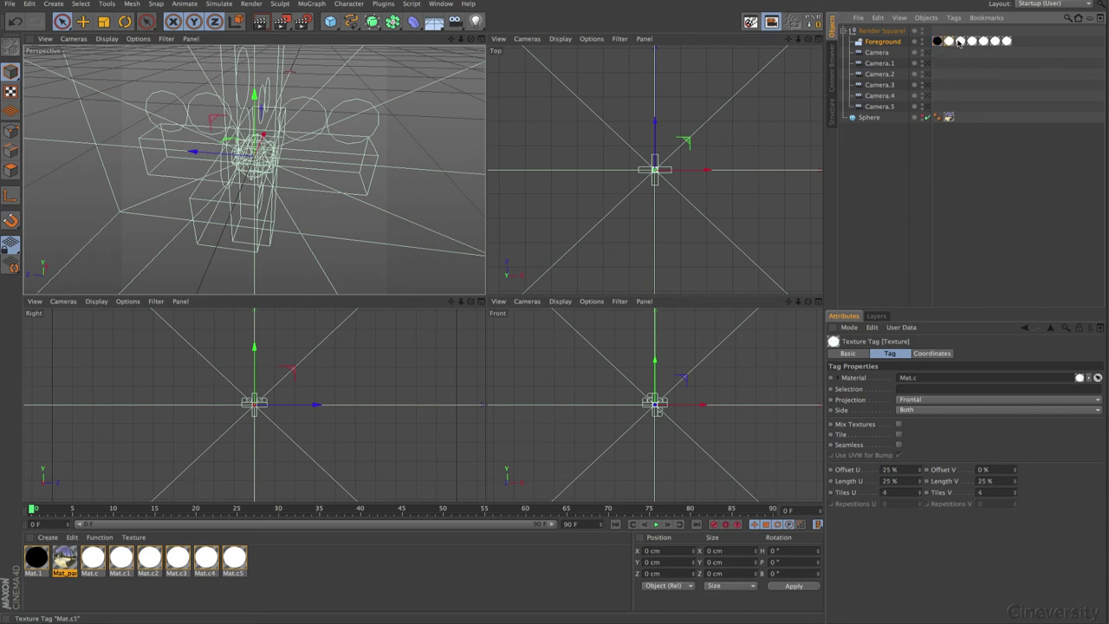
- Check which camera is linked in the luminance Camera Shader of materials Mat.c and Mat.c3
double_click(93, 559)
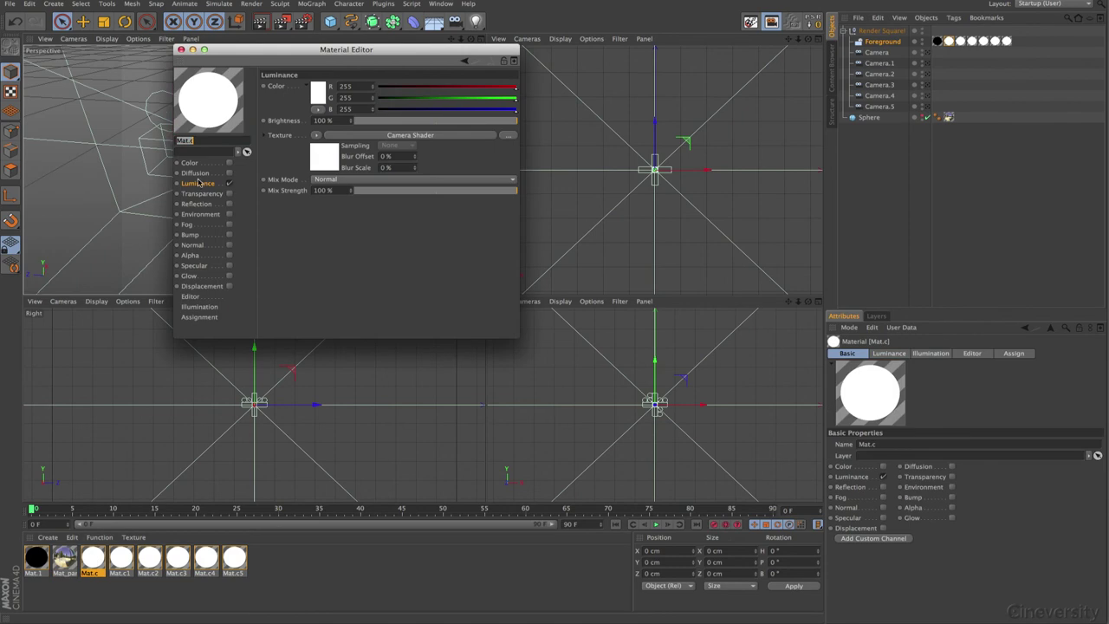
left_click(326, 156)
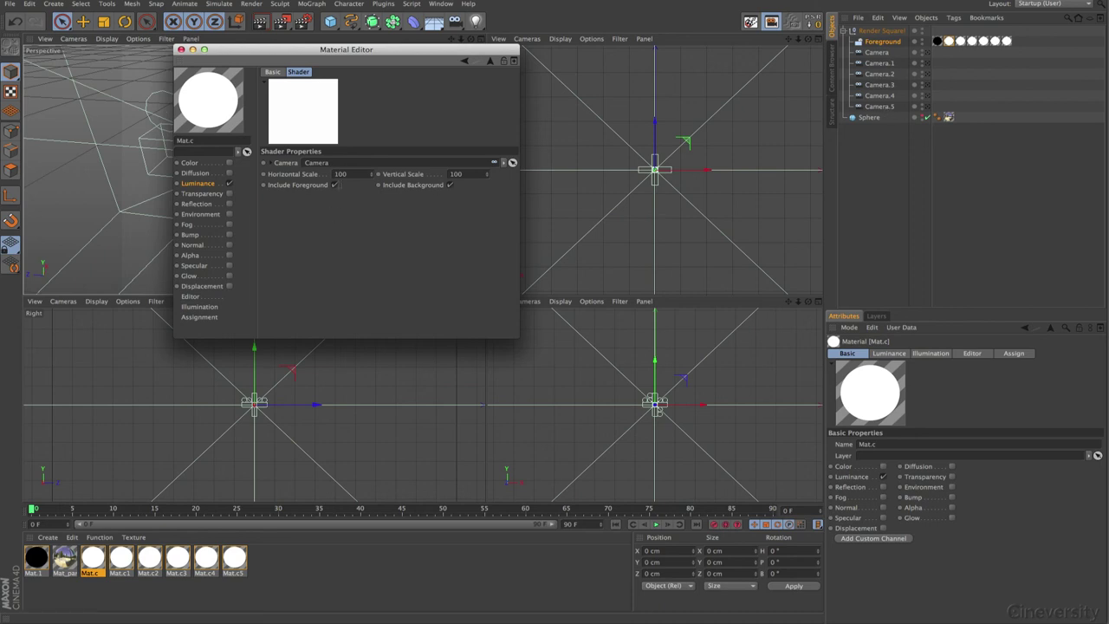
left_click(177, 557)
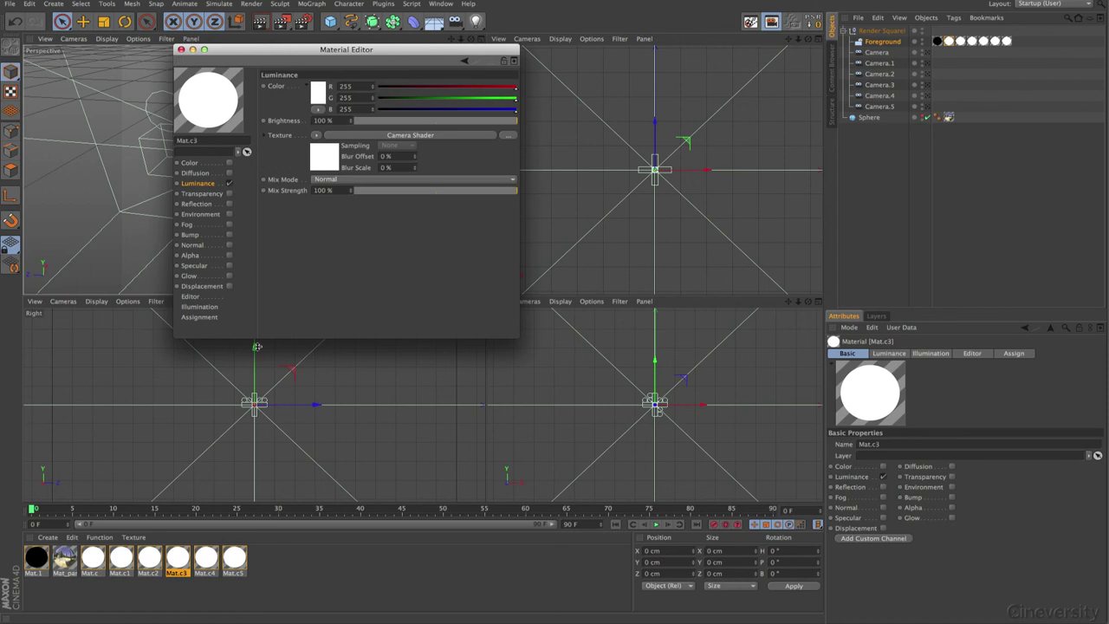
left_click(324, 157)
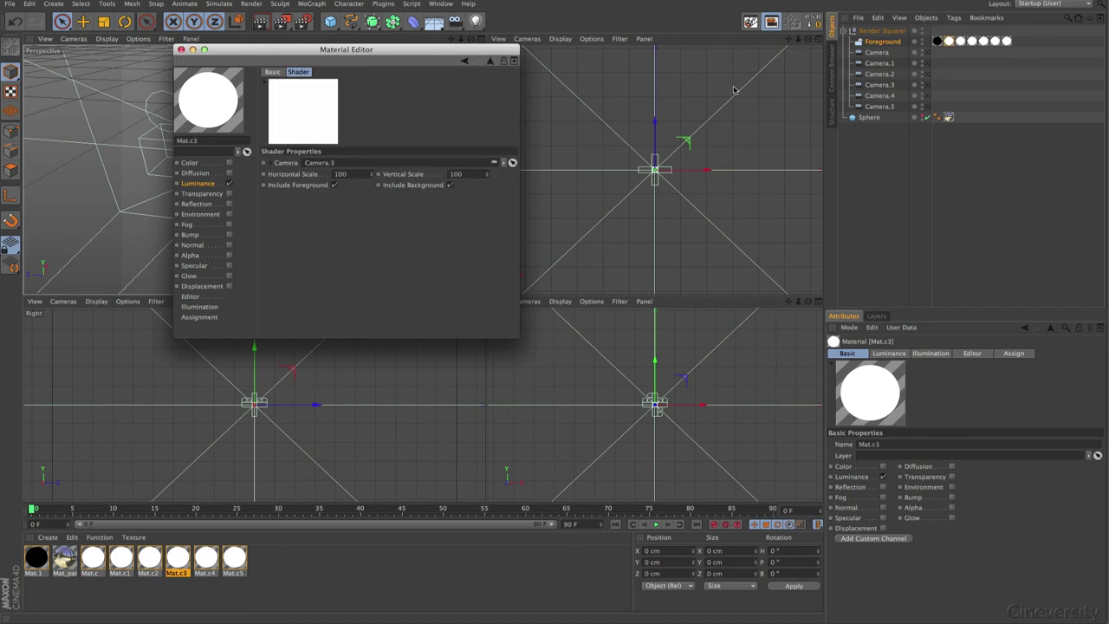
left_click(180, 49)
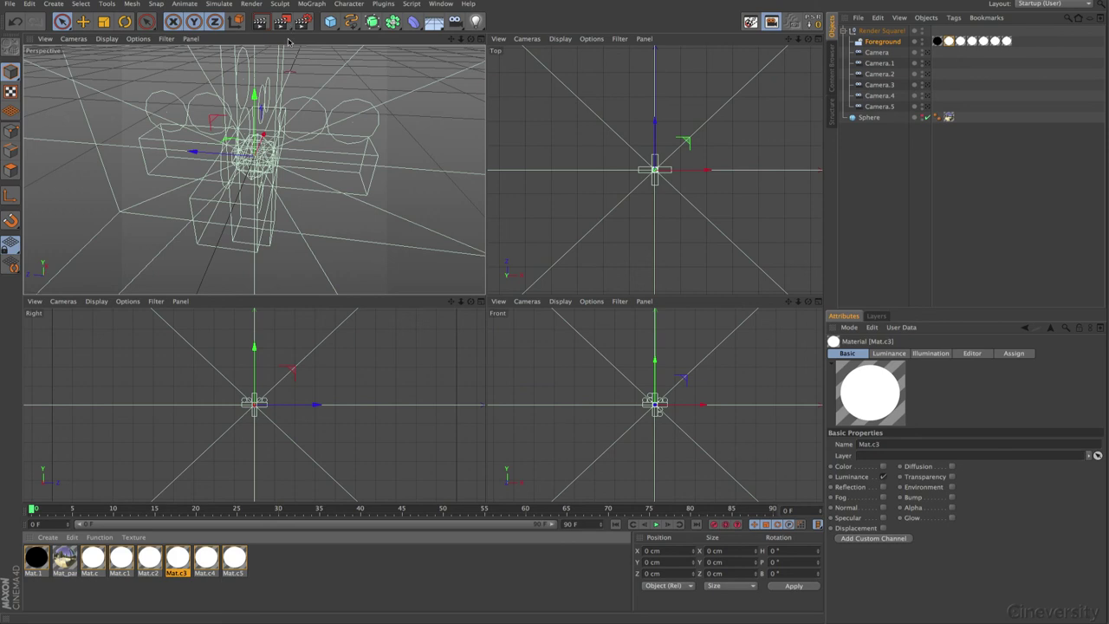
- Render the perspective view to produce the six-sided cross image from the panorama
left_click(260, 20)
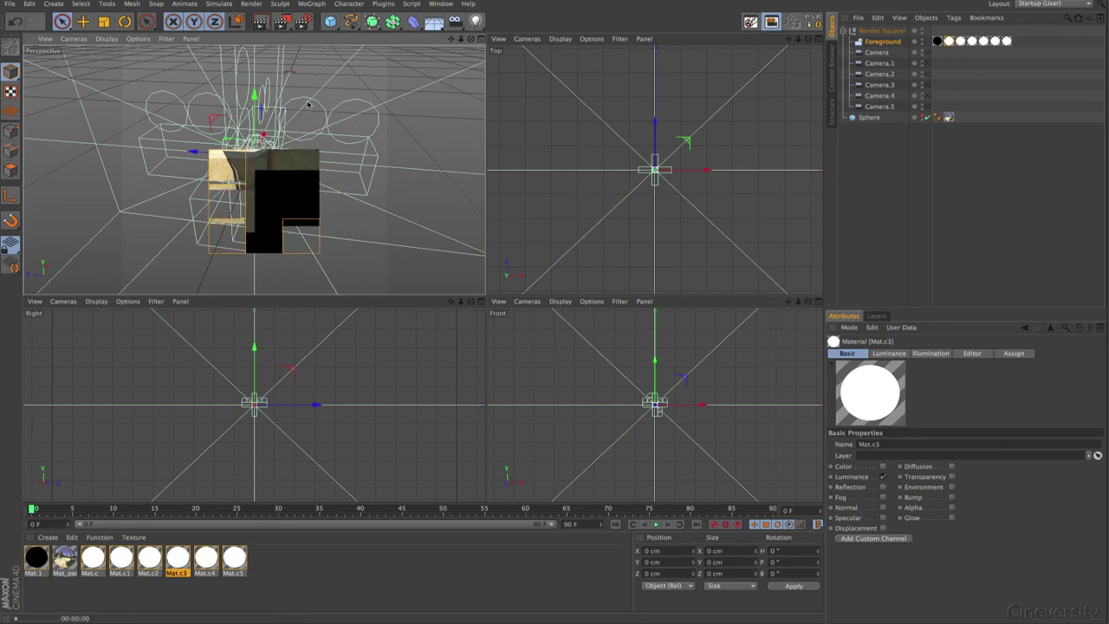
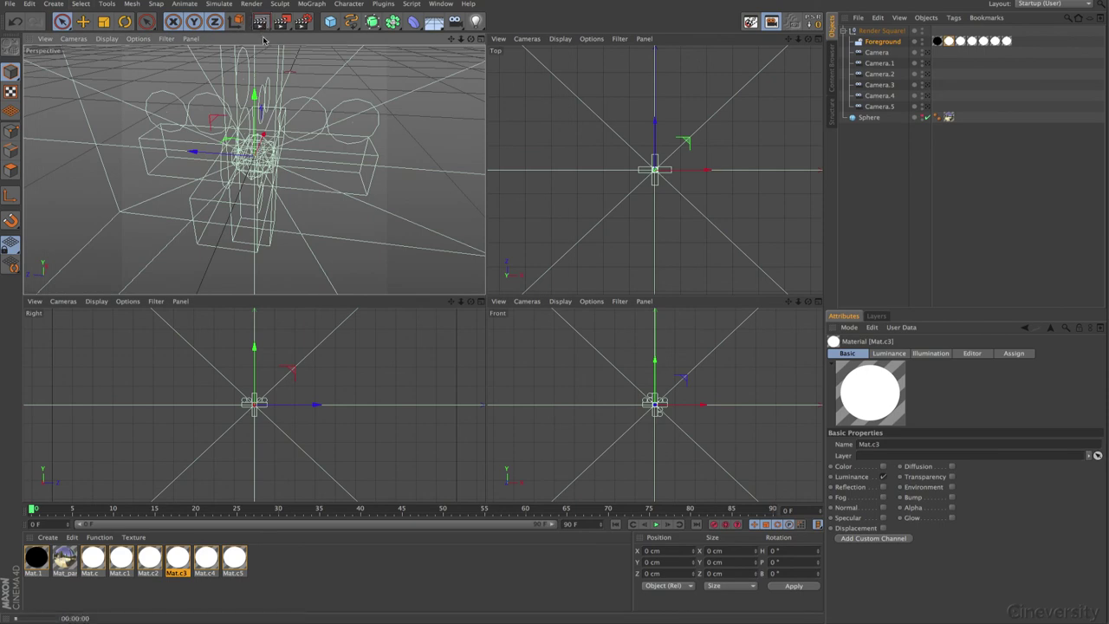
key("ctrl+r")
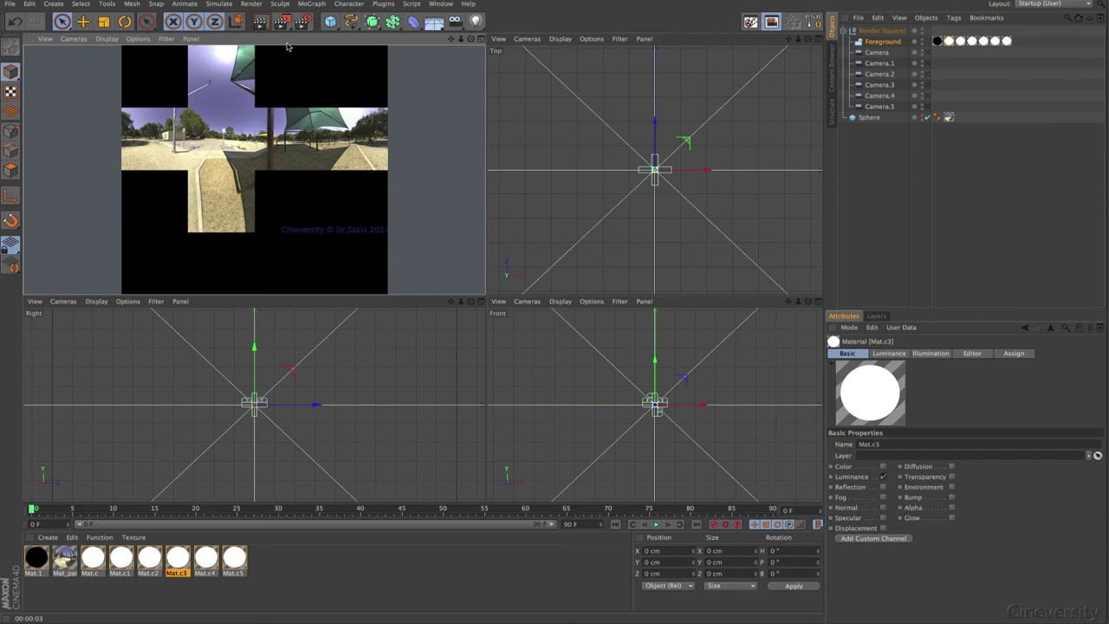
- Render the perspective view again from an orbited angle and inspect the camera material texture tags on the Foreground object
left_click_drag(471, 39, 202, 165)
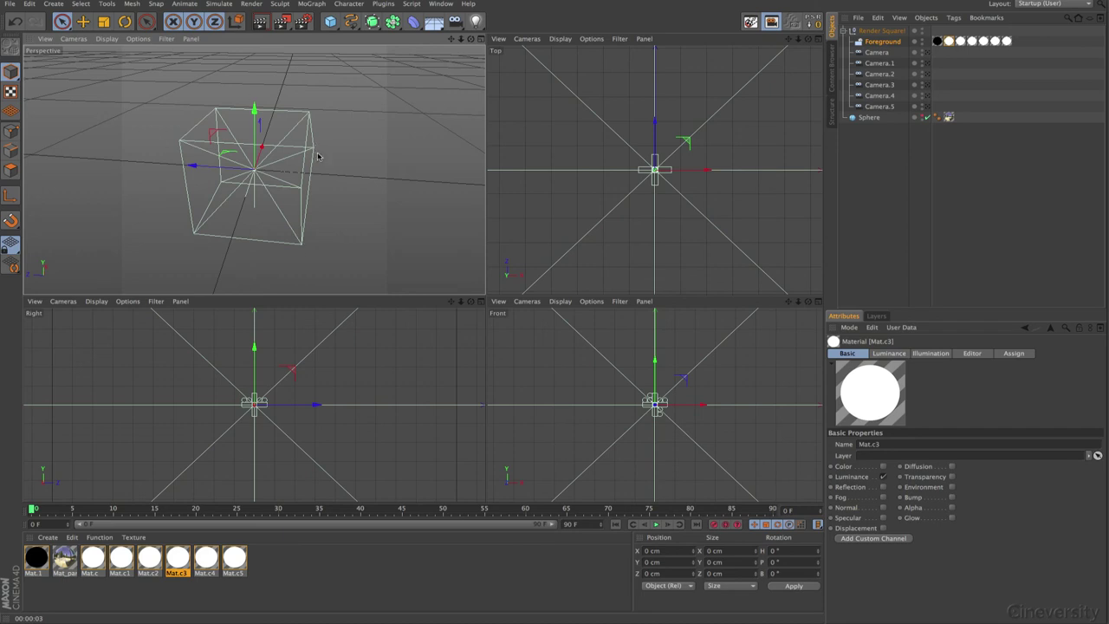
left_click(260, 24)
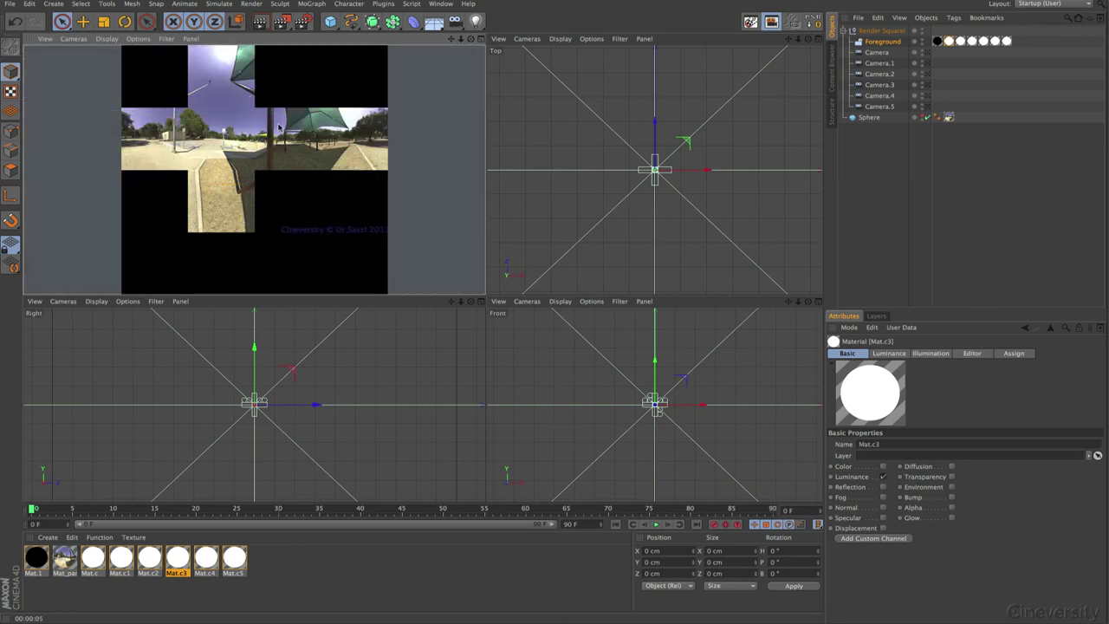
left_click(949, 40)
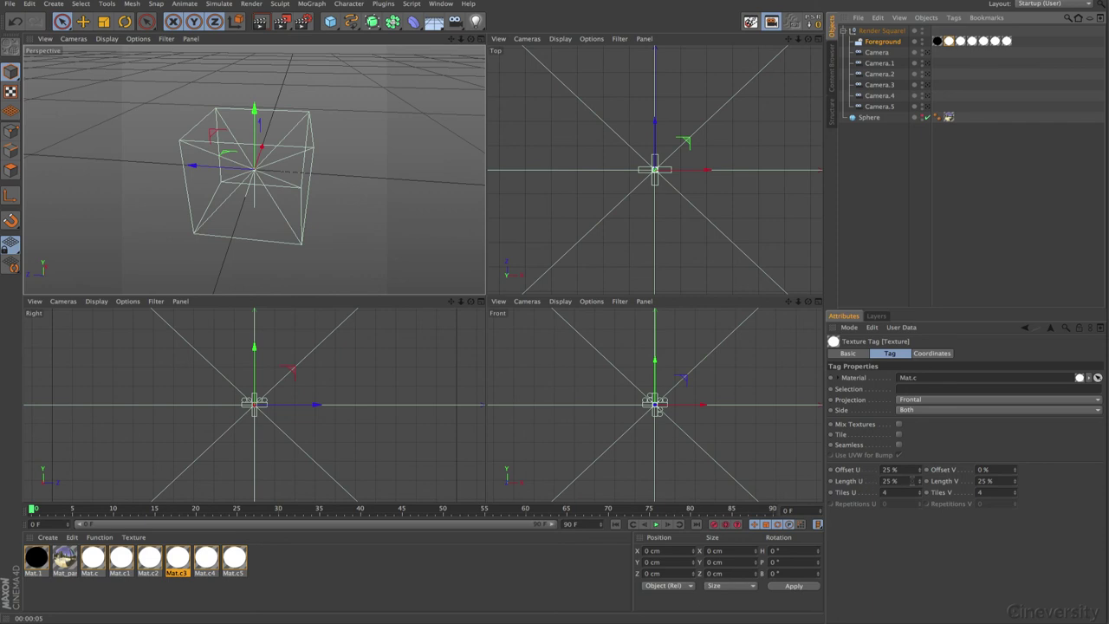
left_click(961, 41)
left_click(987, 42)
left_click(996, 41)
- Set the render's save format to OpenEXR and check the anti-aliasing and output settings
left_click(283, 24)
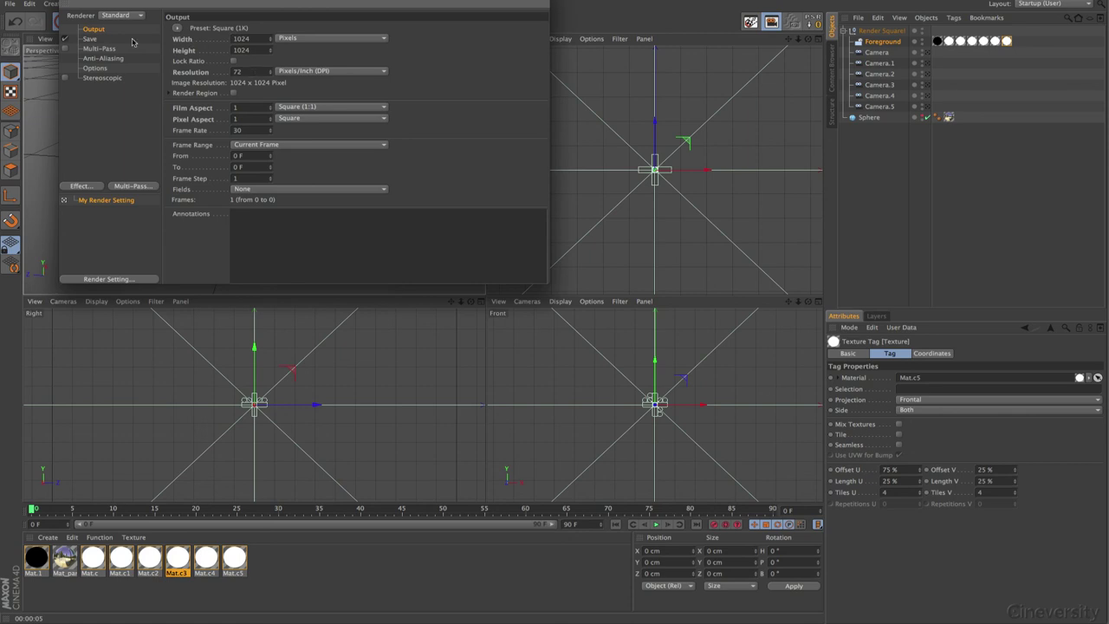
left_click(91, 40)
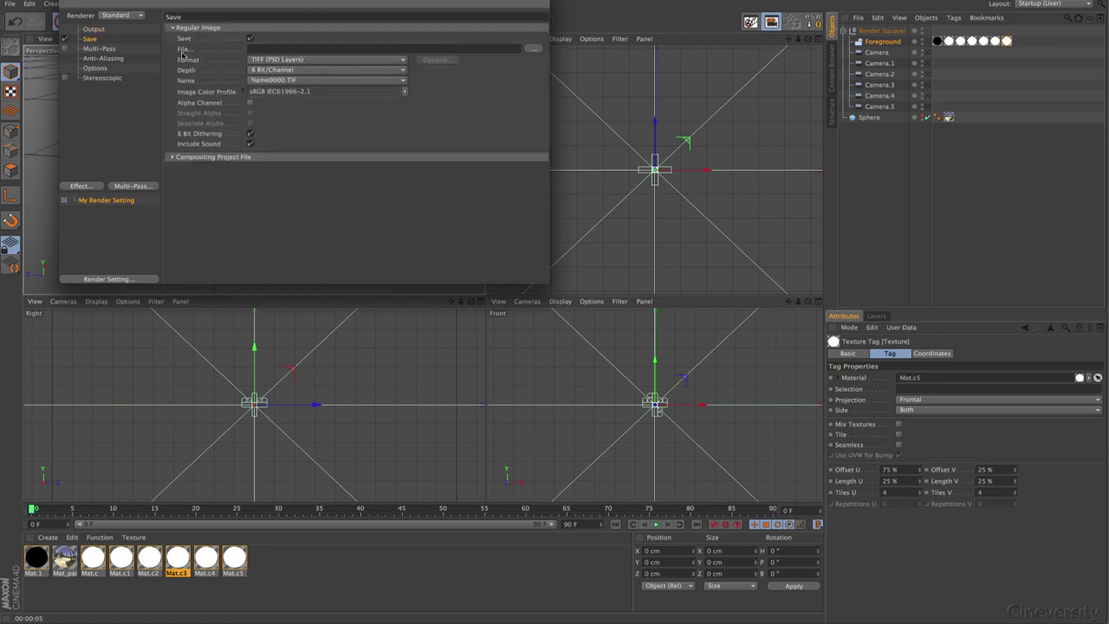
left_click(313, 59)
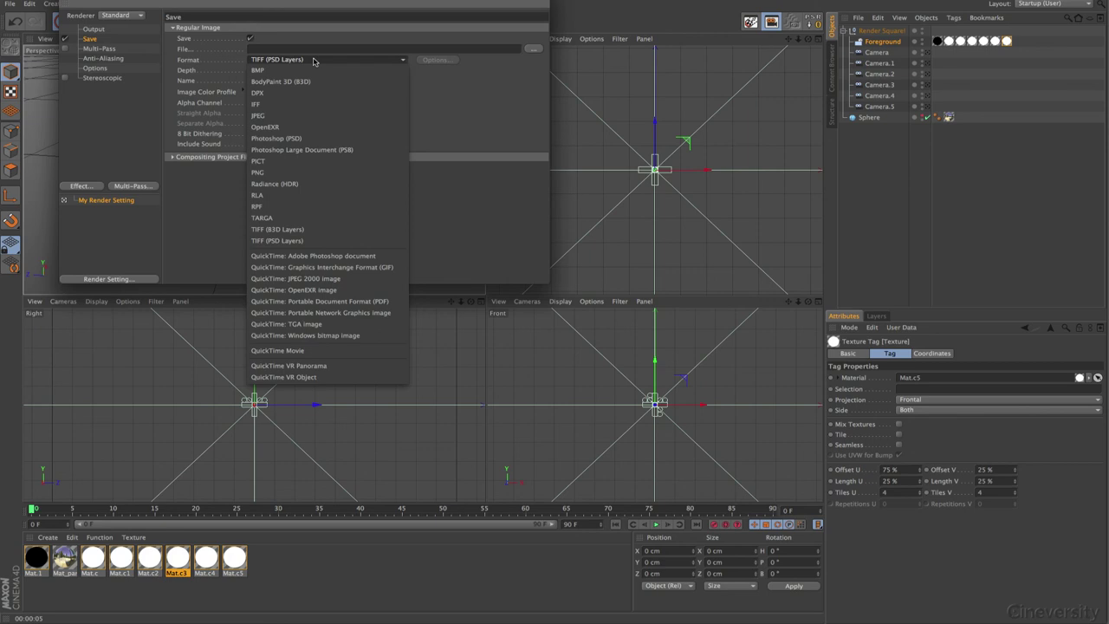
left_click(314, 127)
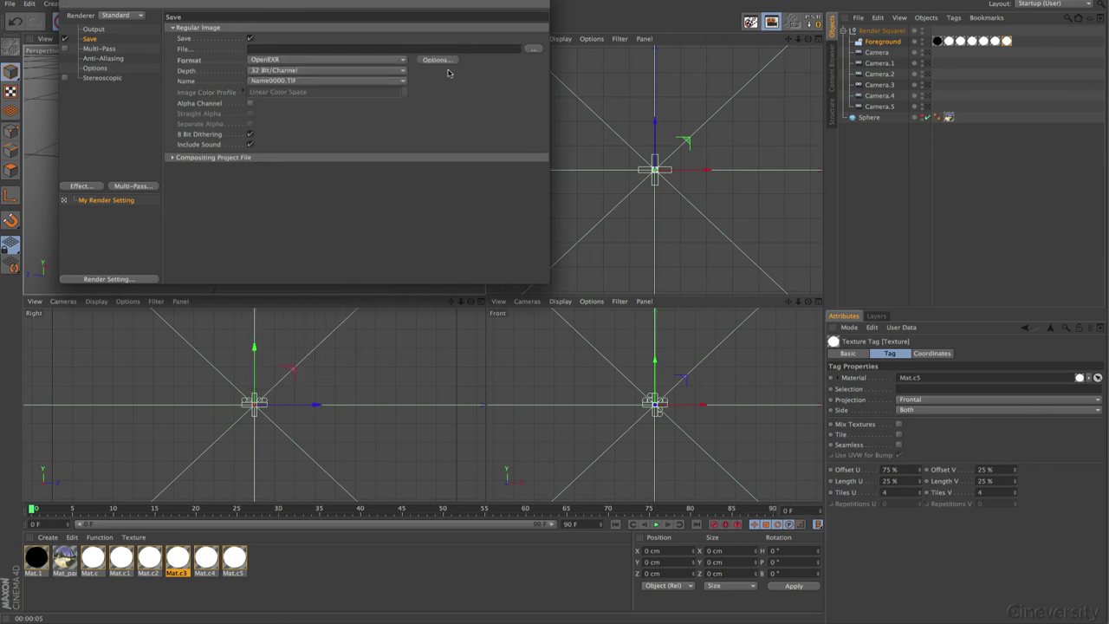
left_click(103, 59)
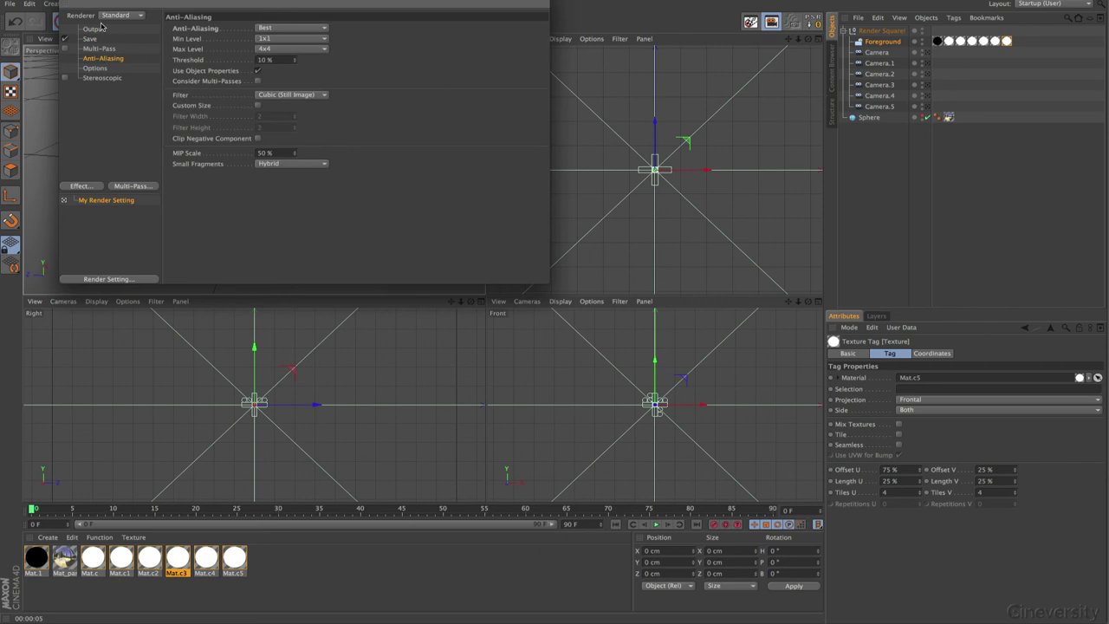
left_click(94, 30)
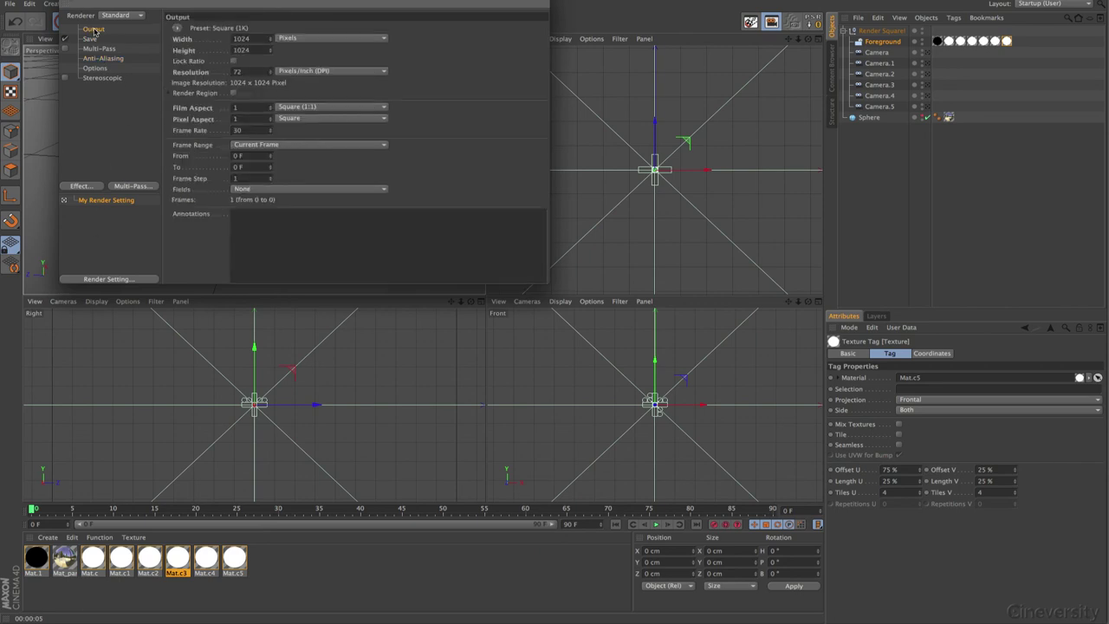
left_click(91, 39)
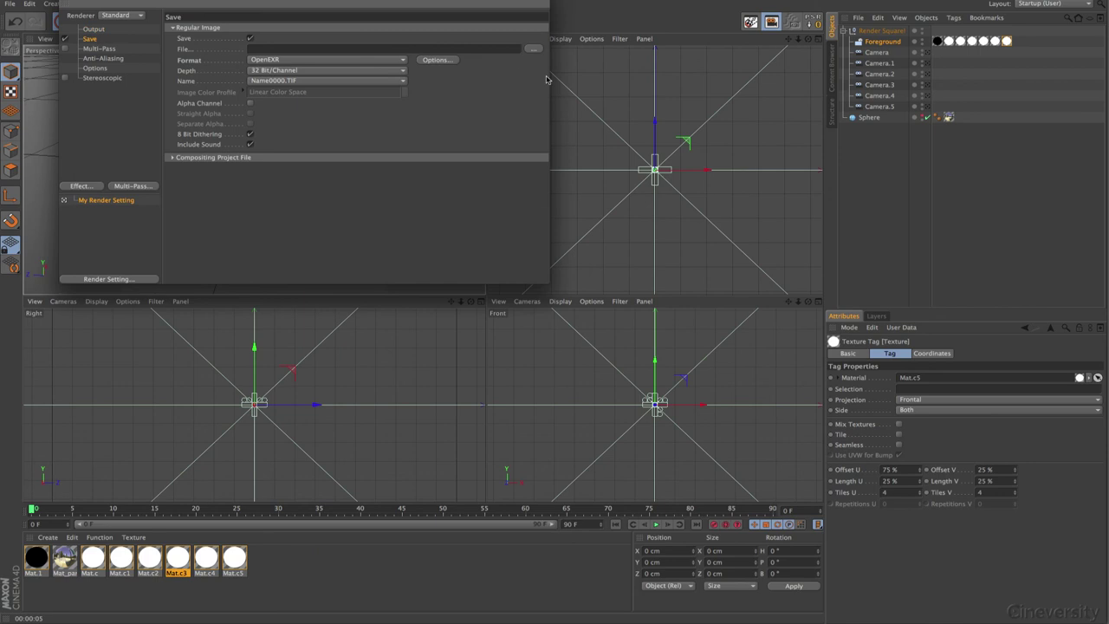
- Set the render's output file to 6side on the Desktop
left_click(535, 49)
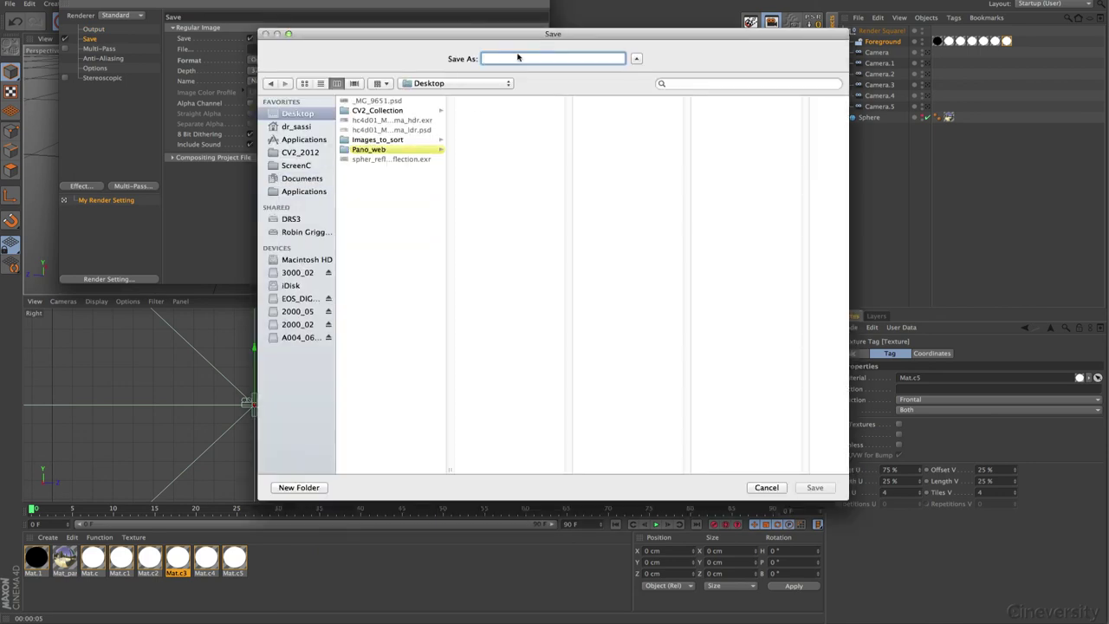
type("6side")
left_click(295, 126)
left_click(297, 113)
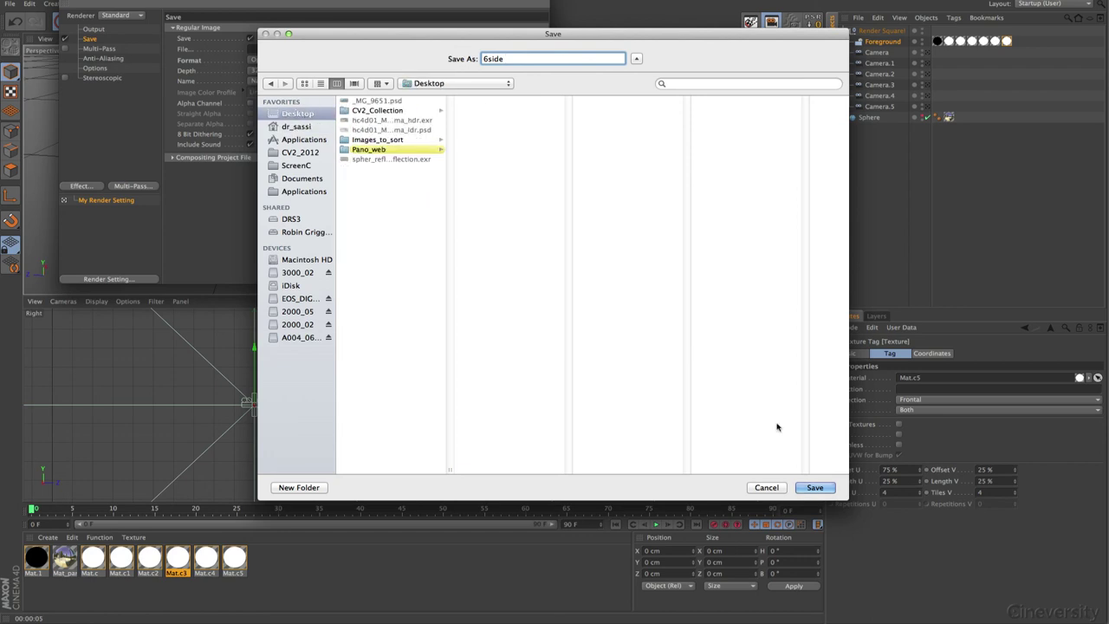
left_click(814, 487)
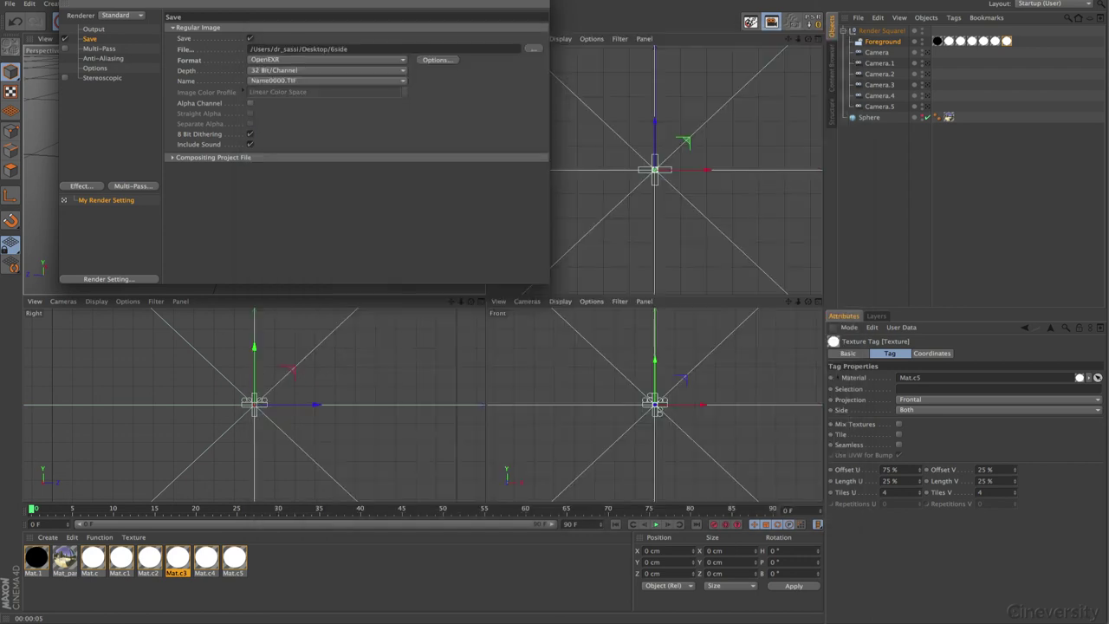
- Render the six-sided cross to the Picture Viewer and enlarge its window to show the whole cross
left_click_drag(368, 14, 459, 132)
left_click(281, 22)
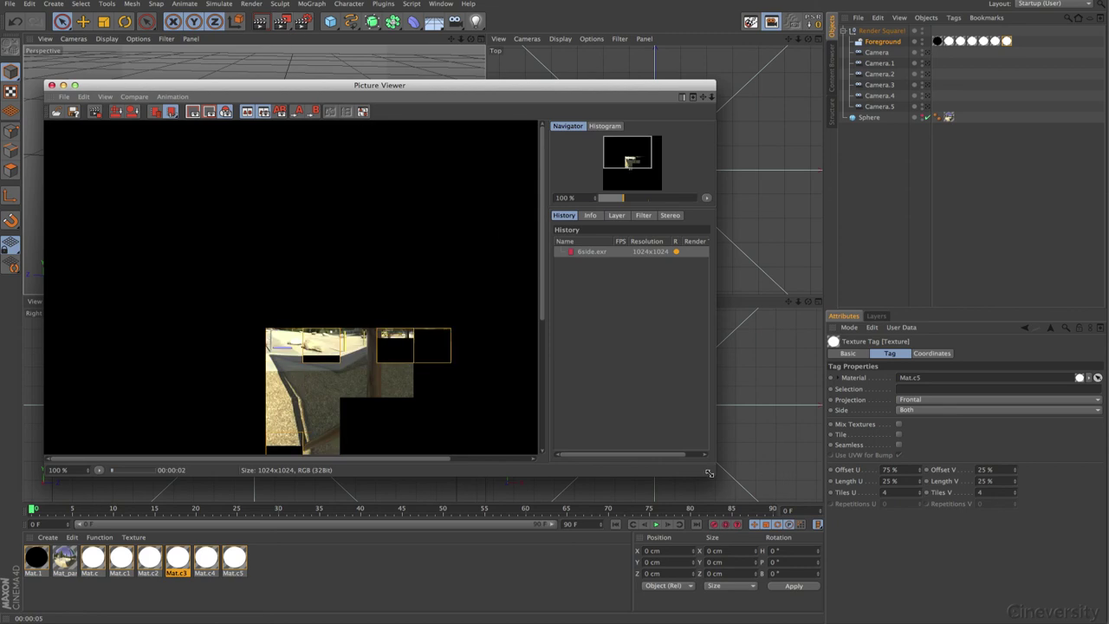
left_click_drag(716, 475, 1007, 589)
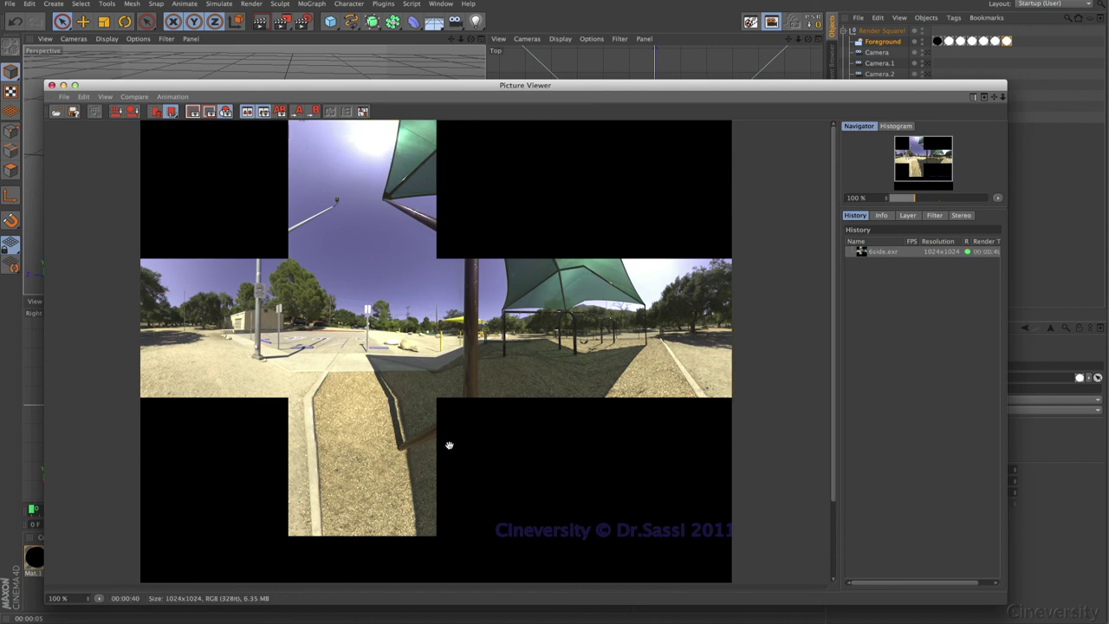
left_click_drag(421, 87, 523, 51)
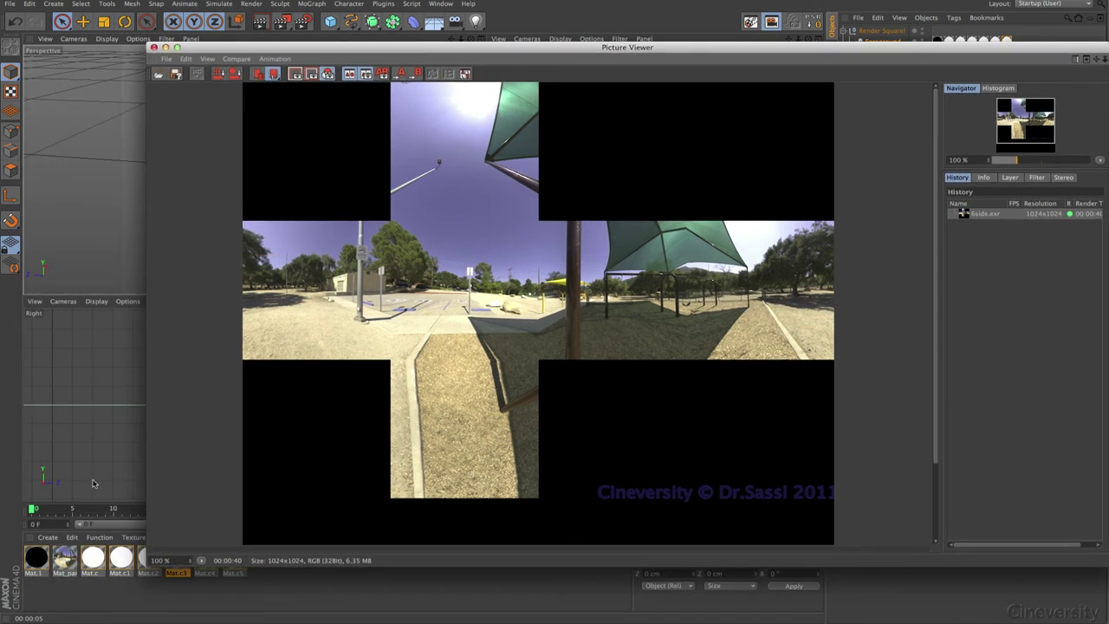
- Open the Mat_pano luminance bitmap in a separate enlarged window and arrange it for comparison with the rendered cross
double_click(64, 557)
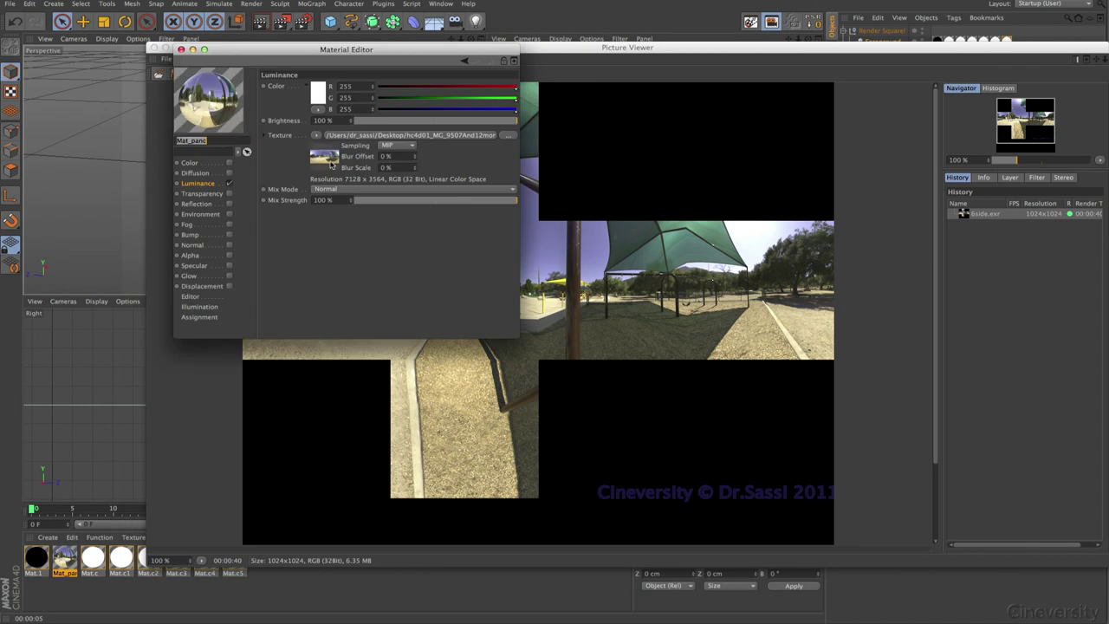
left_click(329, 154)
left_click(312, 126)
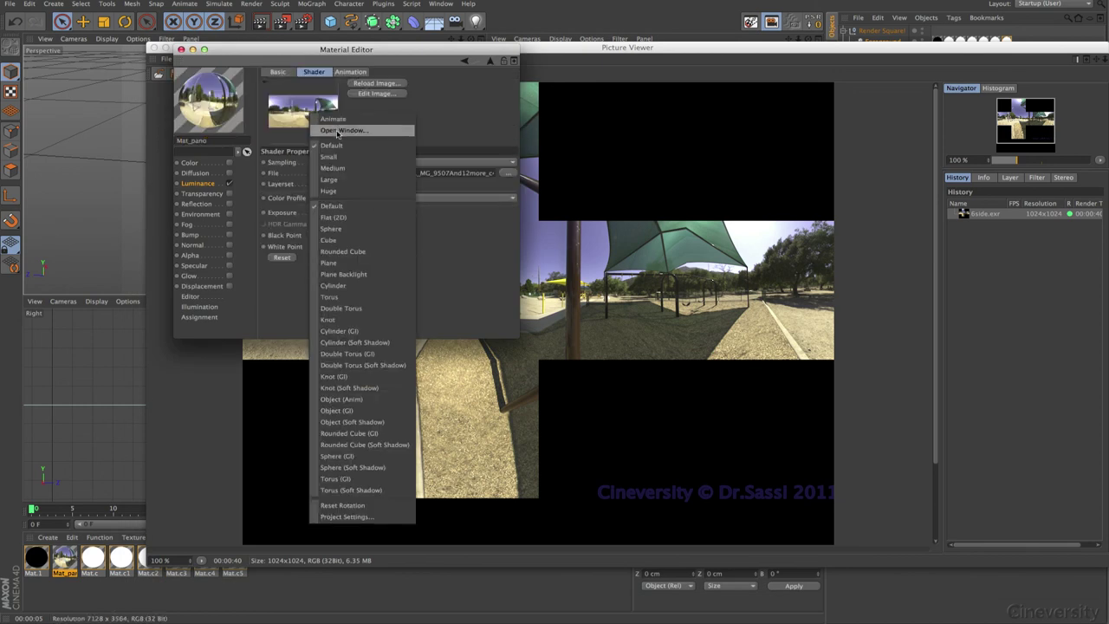
left_click(345, 128)
left_click_drag(378, 164, 643, 339)
left_click_drag(576, 102, 868, 4)
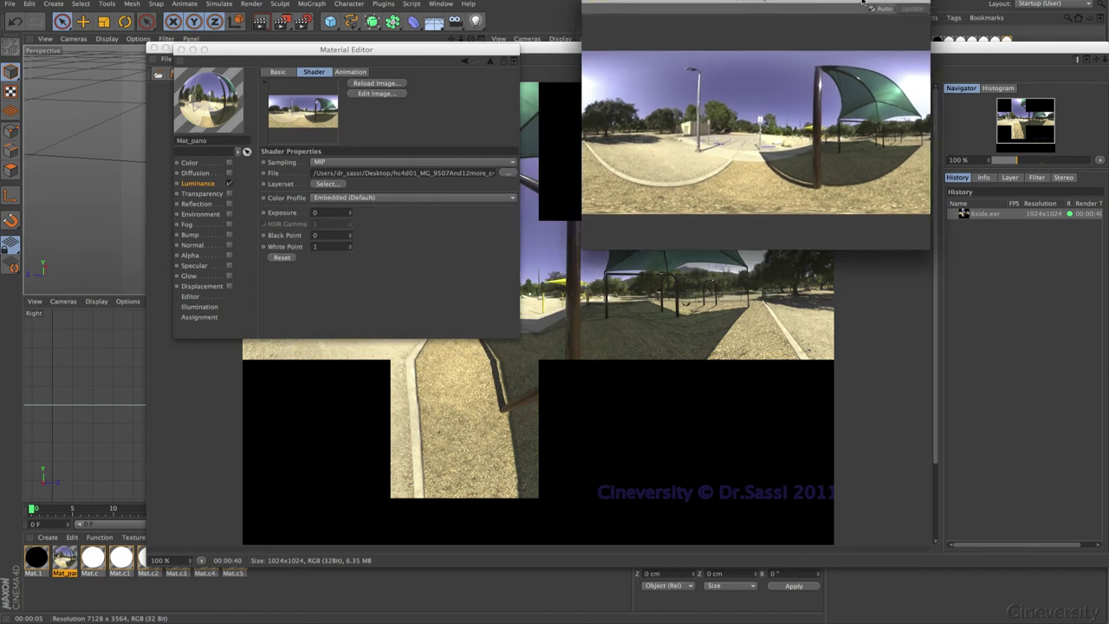
left_click_drag(471, 50, 169, 104)
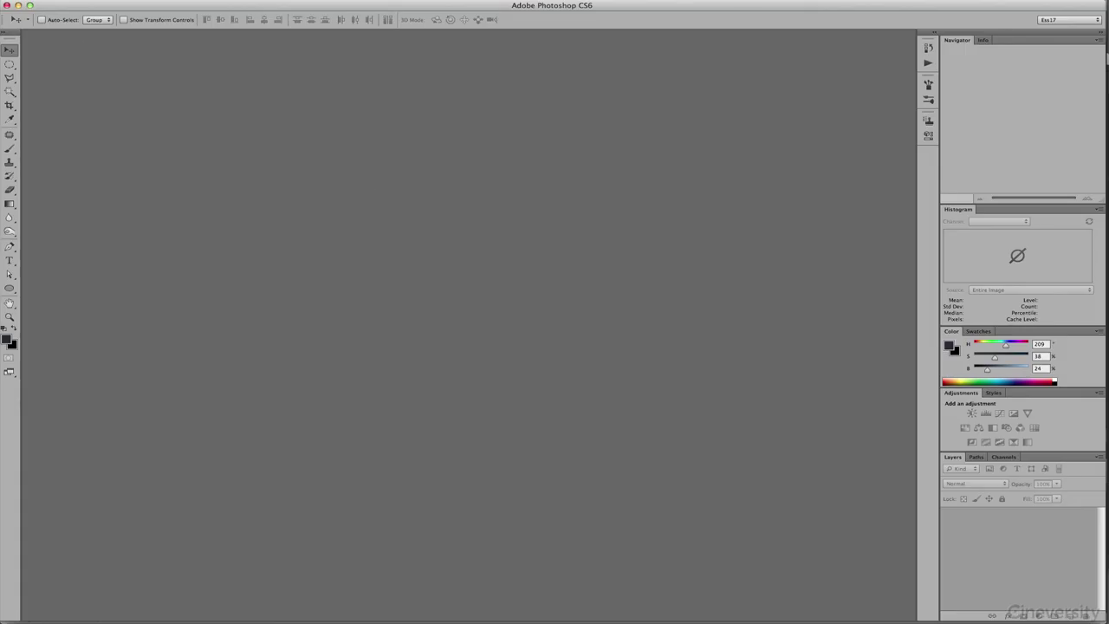
- Open 6side.exr from the Desktop in Photoshop
left_click(87, 1)
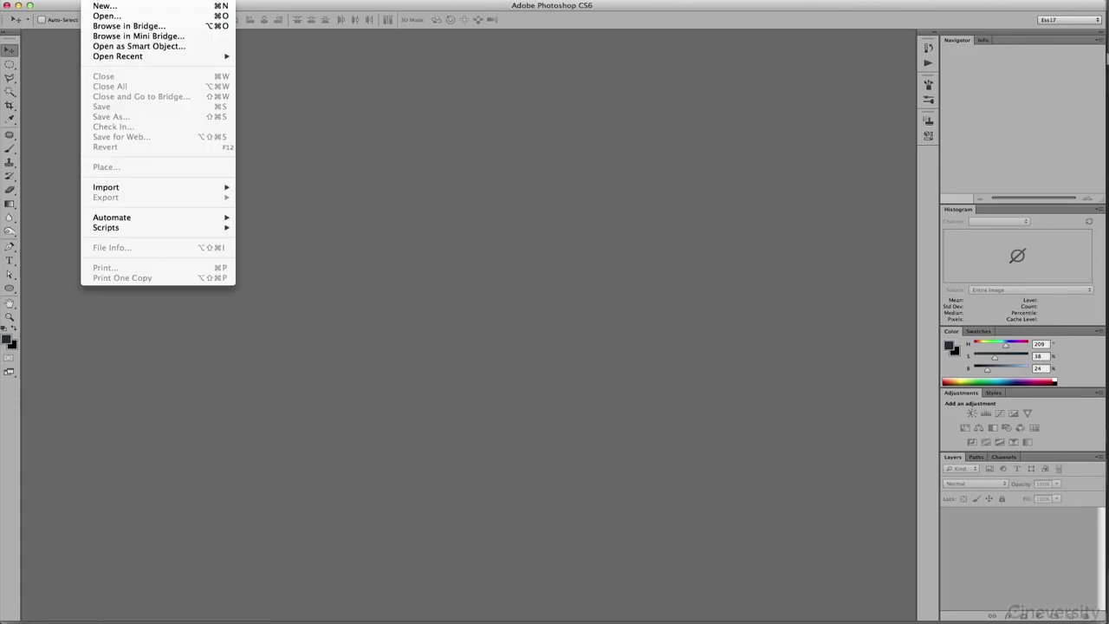
left_click(117, 20)
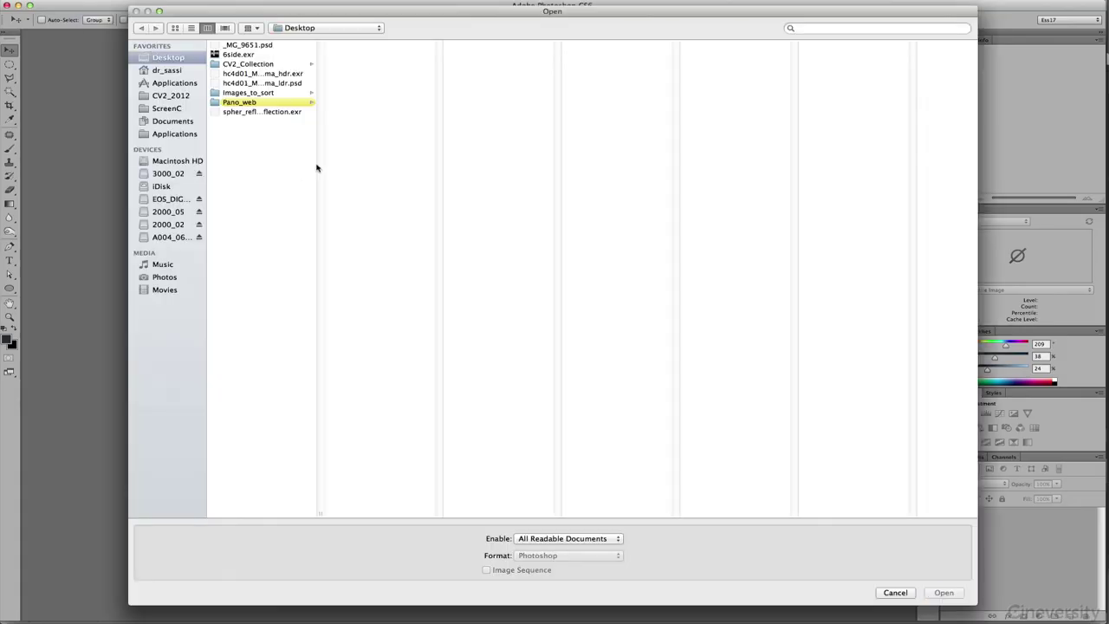
left_click(235, 55)
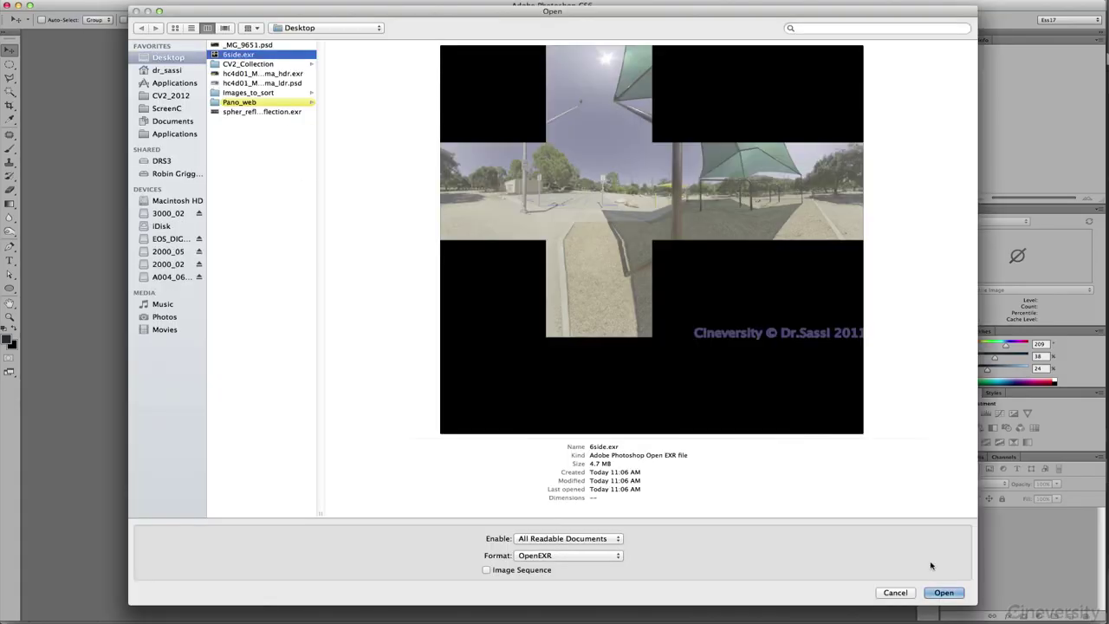
left_click(943, 592)
left_click(598, 210)
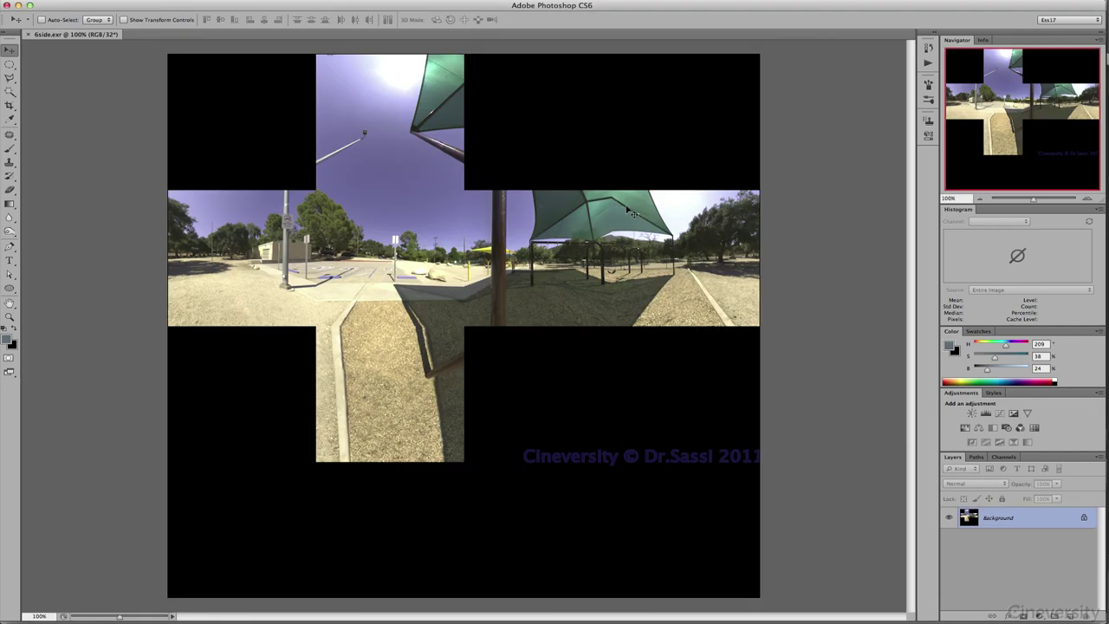
- Crop off the empty black row below the cross, aligning the crop boundary exactly with the lower edge of the ground face
left_click(10, 107)
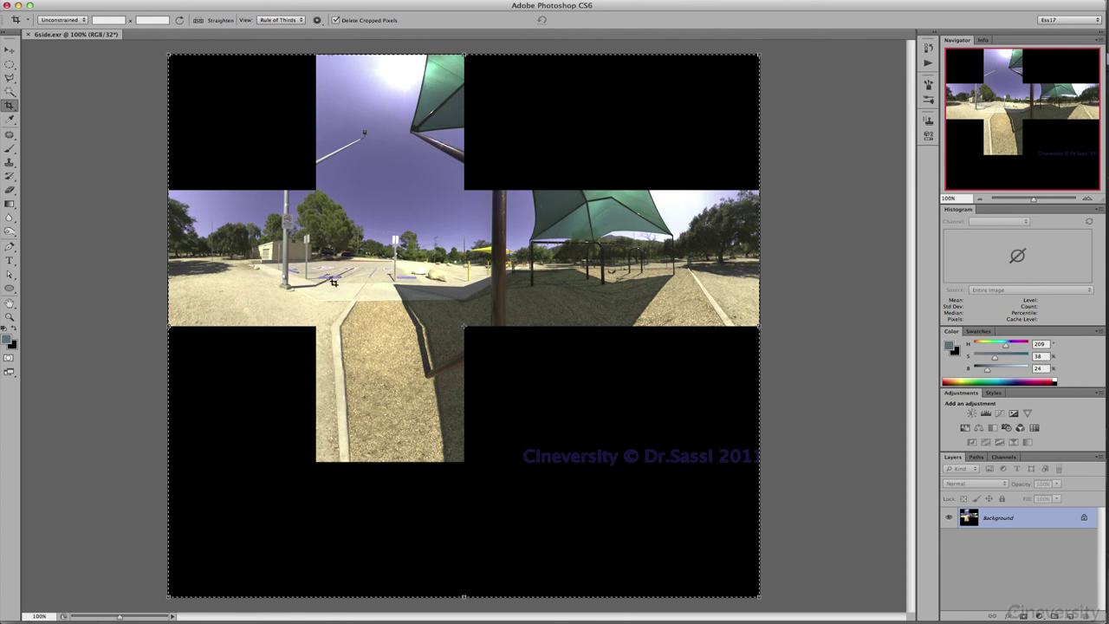
left_click_drag(463, 596, 490, 464)
left_click(1088, 198)
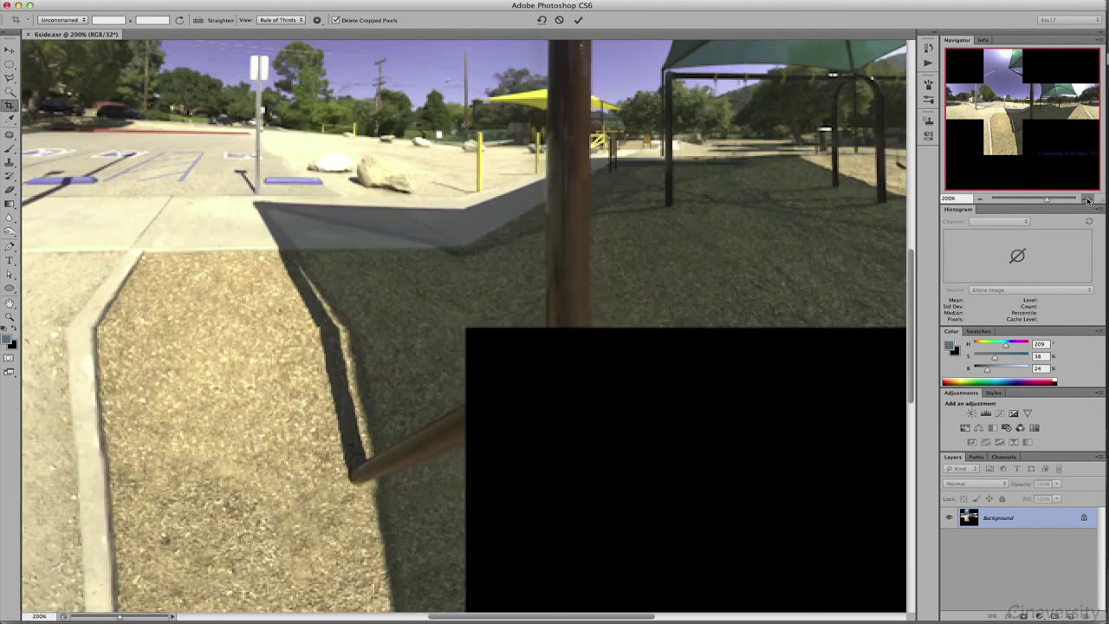
left_click(1088, 198)
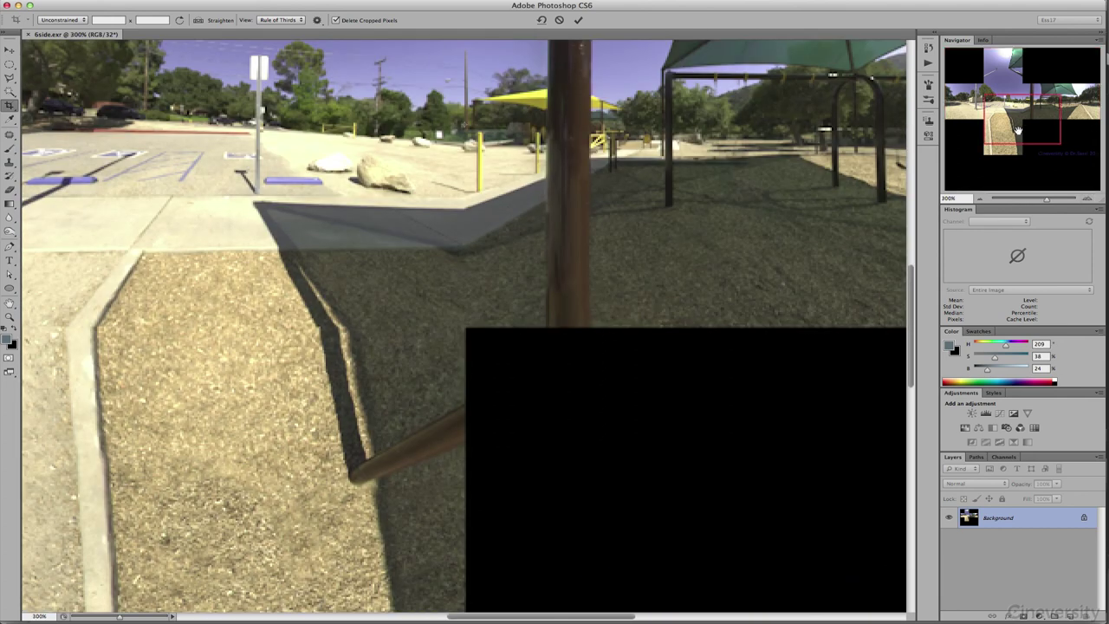
left_click_drag(1020, 126, 1001, 157)
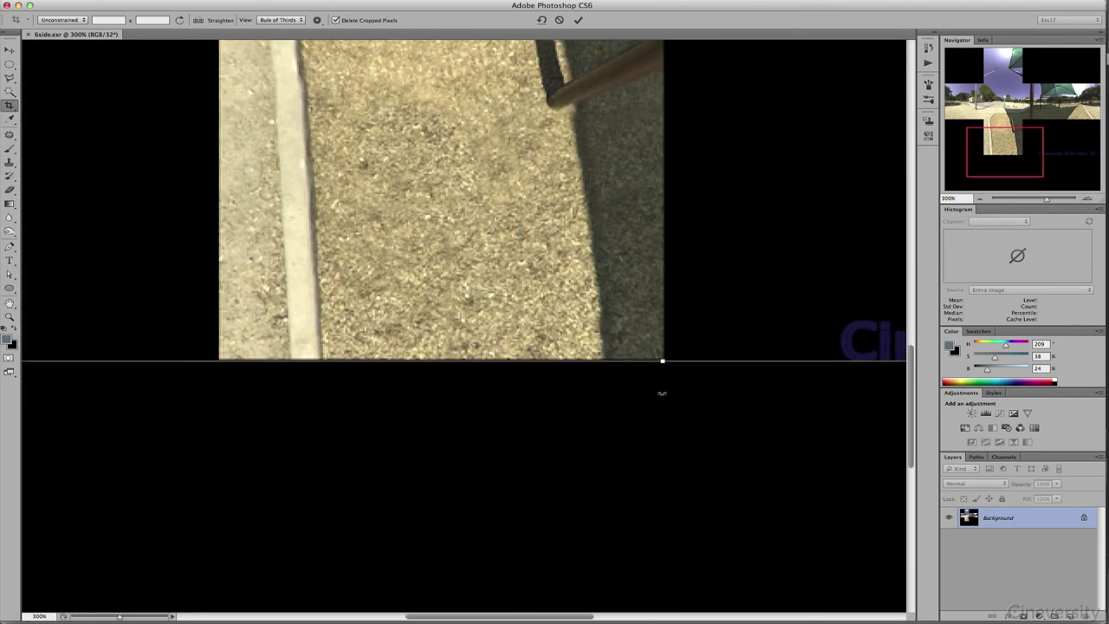
left_click_drag(662, 360, 662, 359)
left_click_drag(662, 359, 662, 358)
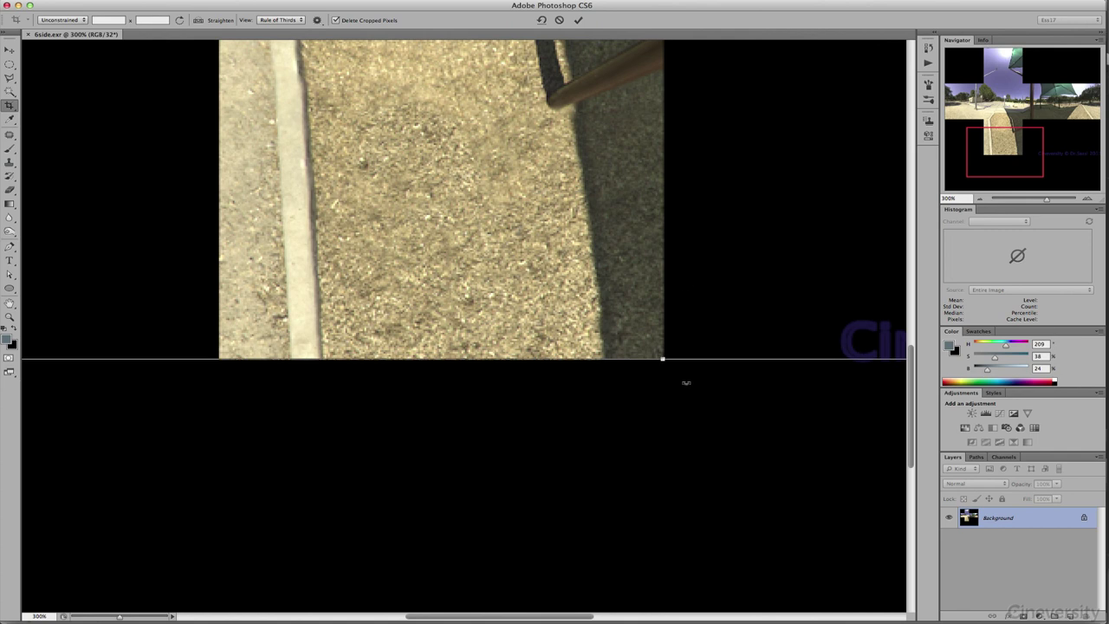
left_click(981, 199)
left_click(979, 200)
left_click(980, 200)
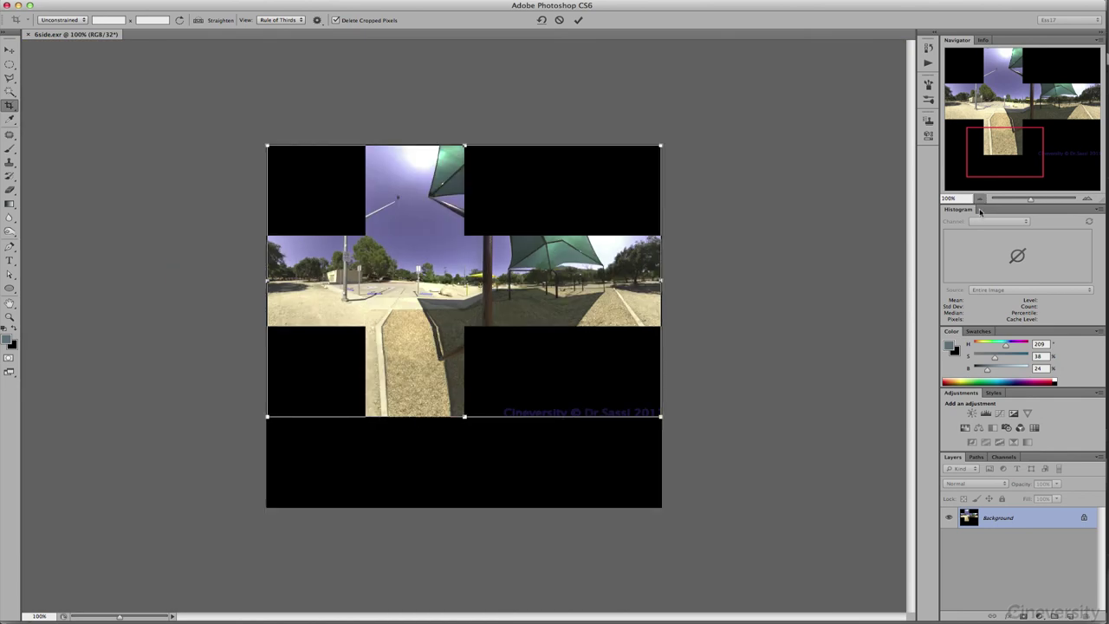
key("Return")
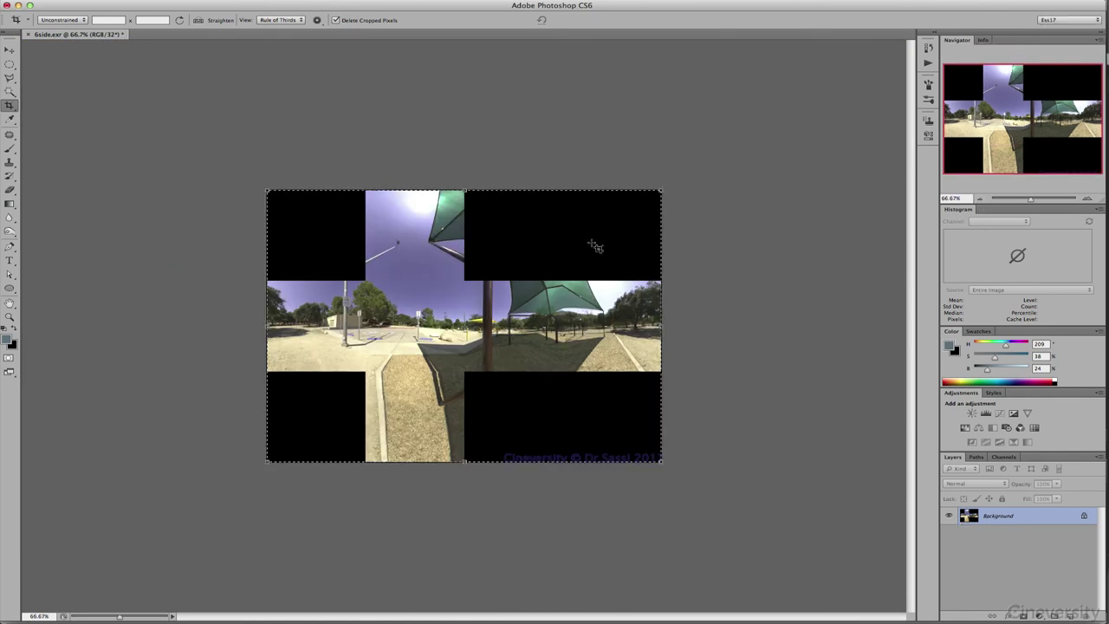
left_click(9, 50)
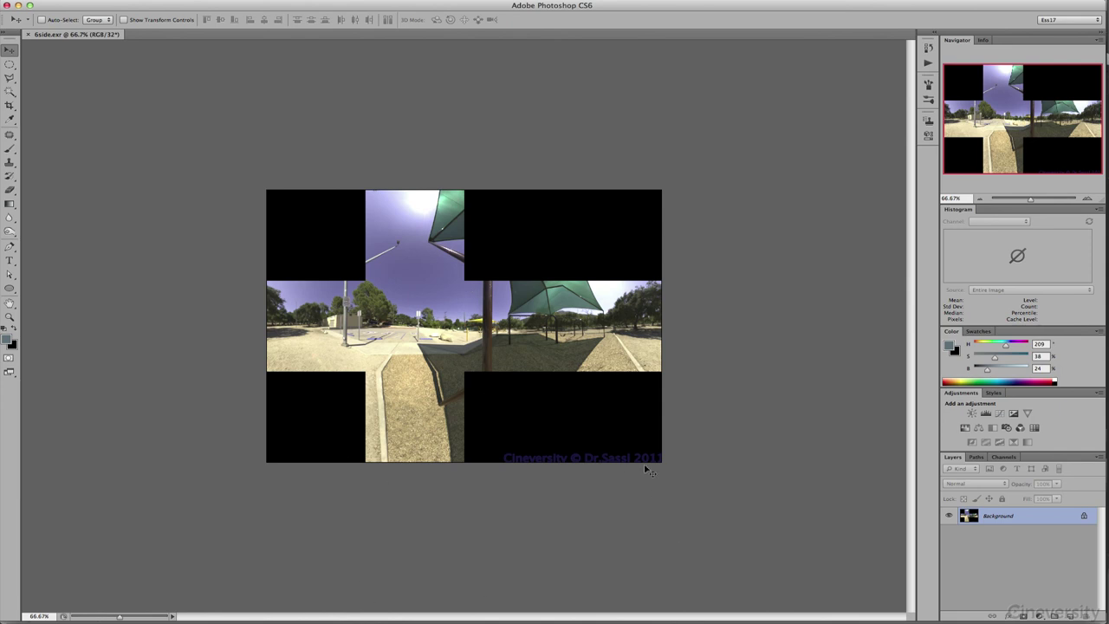
- Switch back to Cinema 4D and reposition the Picture Viewer window showing the rendered cross
key("super+Tab")
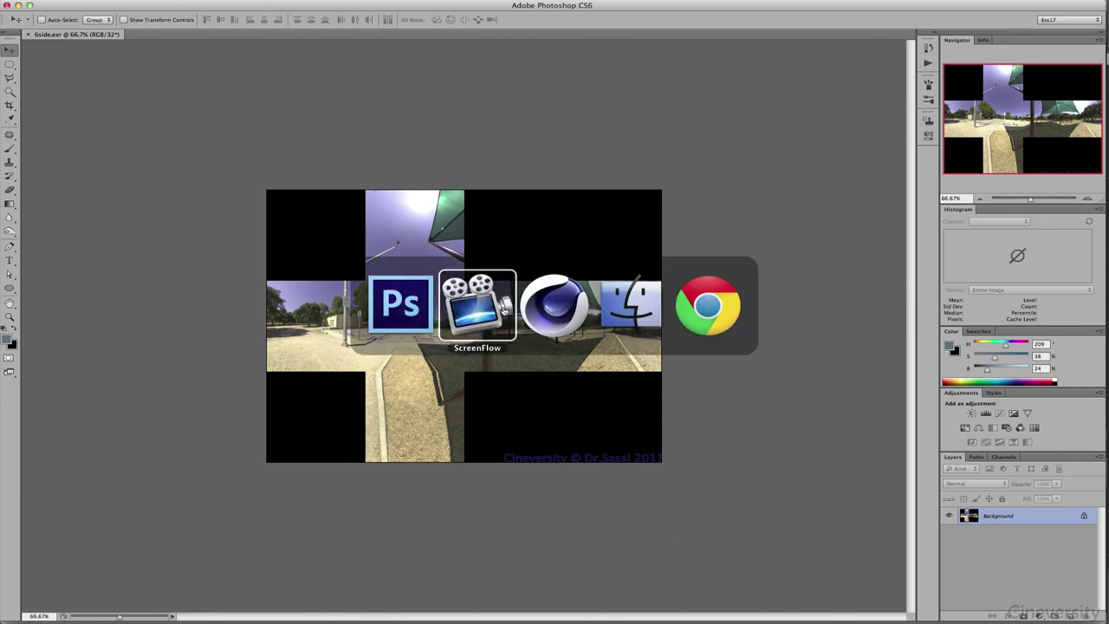
left_click(567, 308)
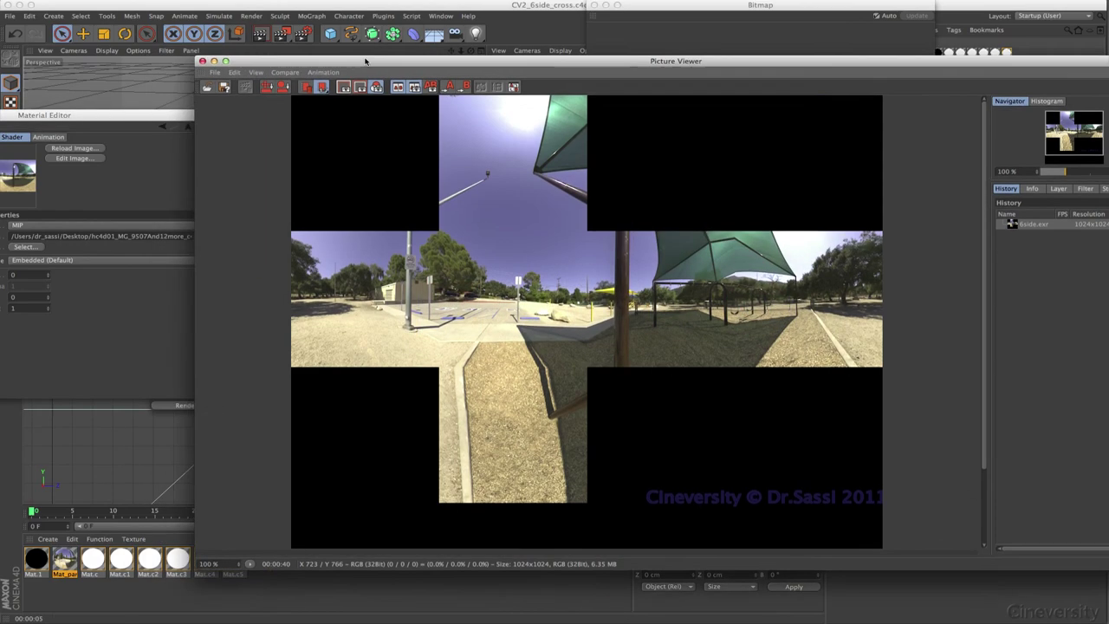
left_click_drag(366, 60, 415, 56)
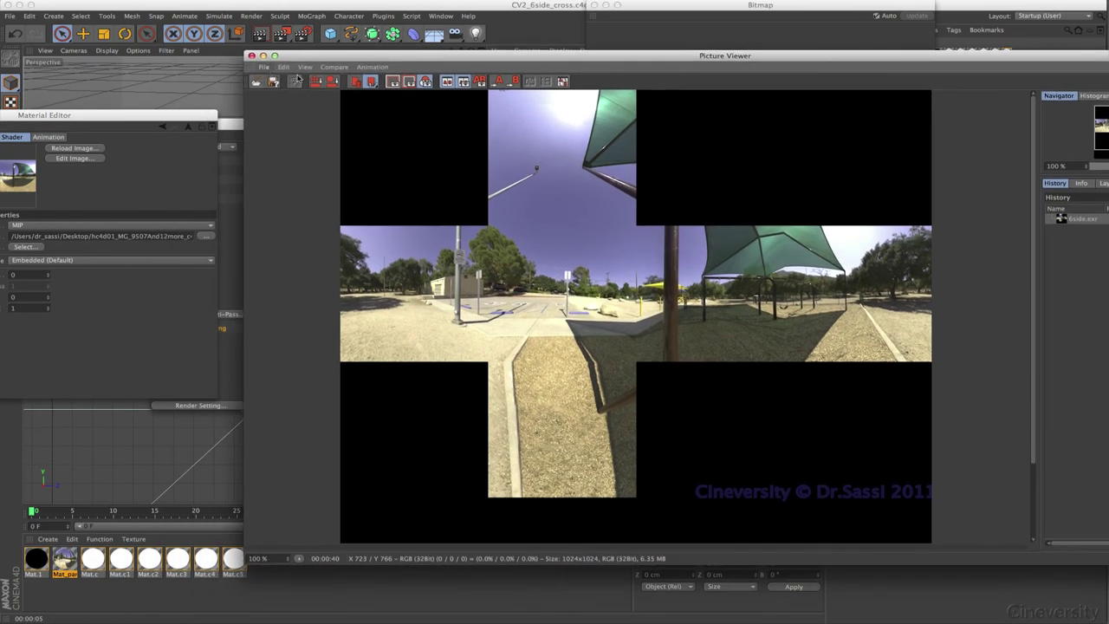
- Convert the cropped cross image 6side.exr from the Desktop into a spherical panorama with Convert HDR Cross
left_click(316, 82)
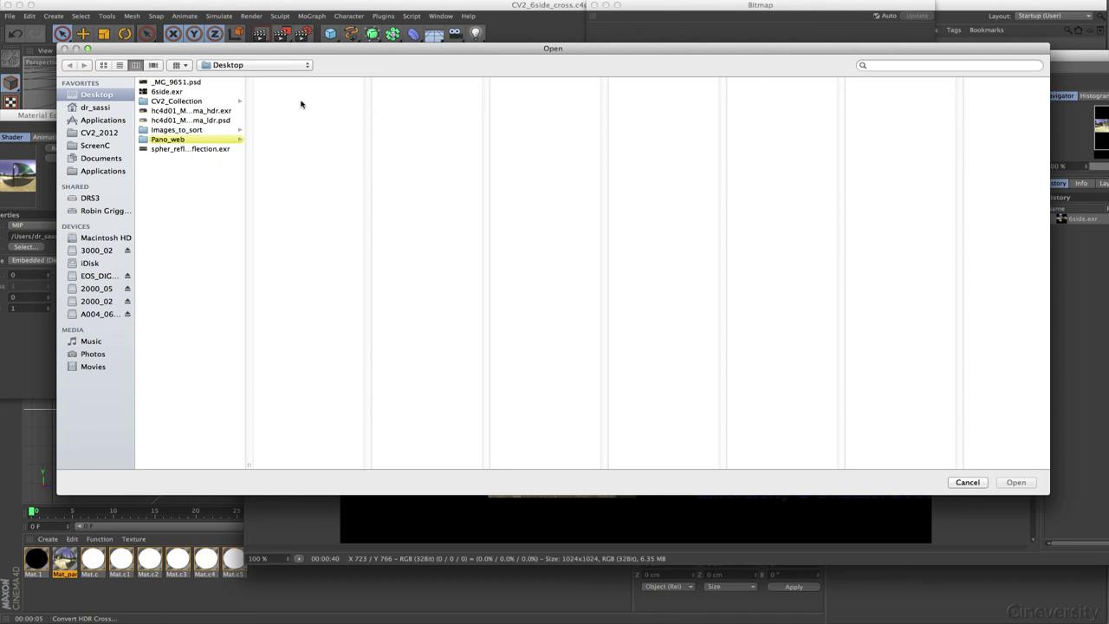
left_click(169, 91)
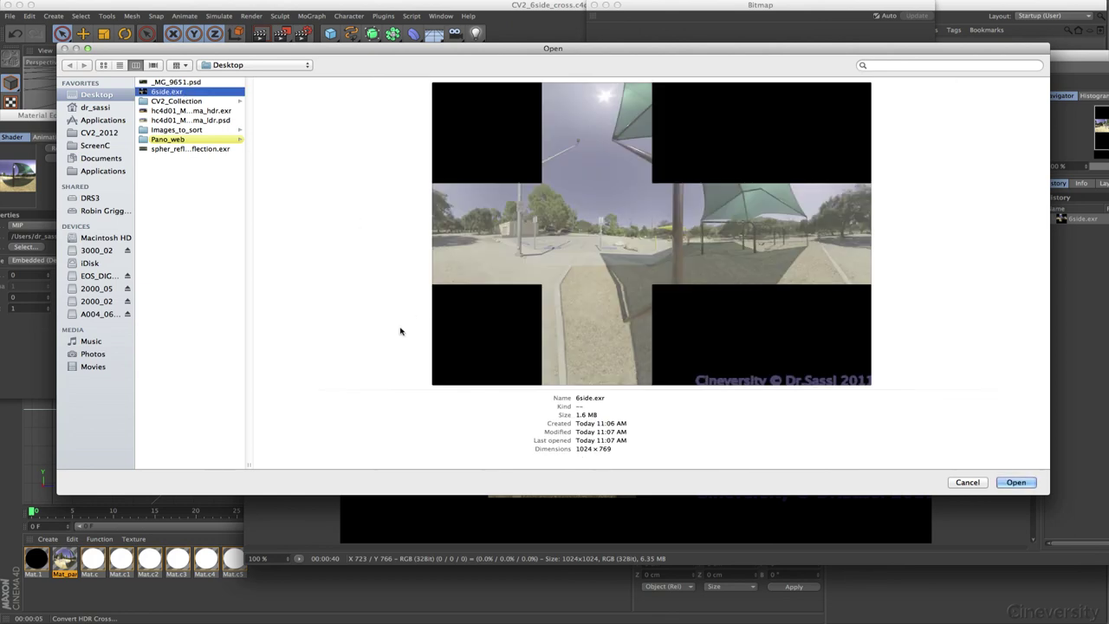
left_click(1015, 482)
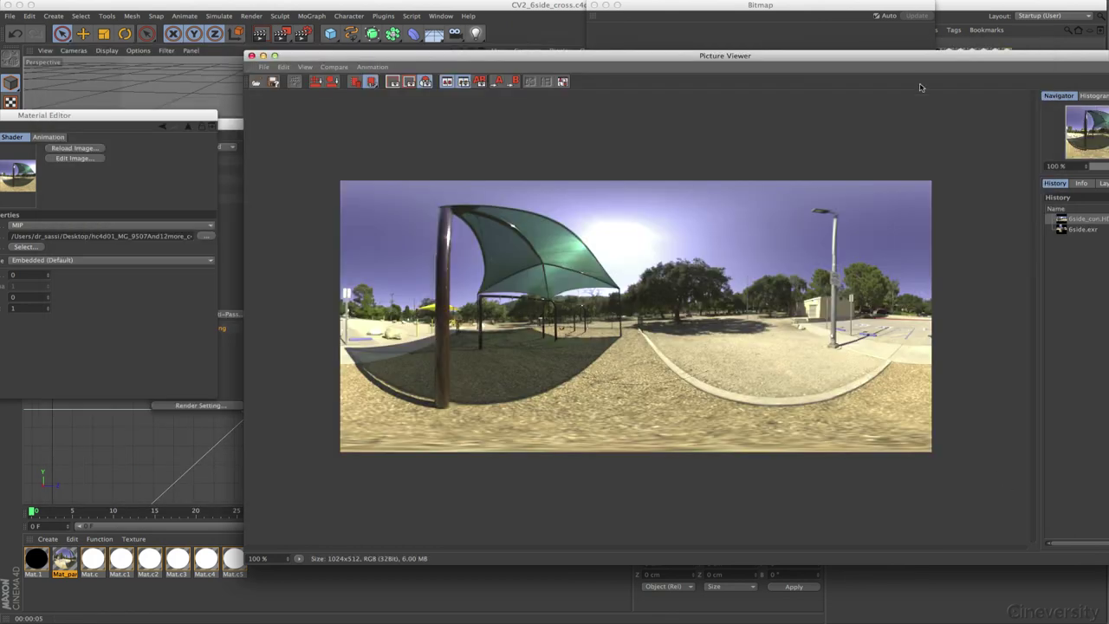
- Compare the rendered 6side.exr cross with the converted 6side_con.HDR, and examine the converted panorama across its width at 200% zoom
left_click_drag(937, 57, 705, 68)
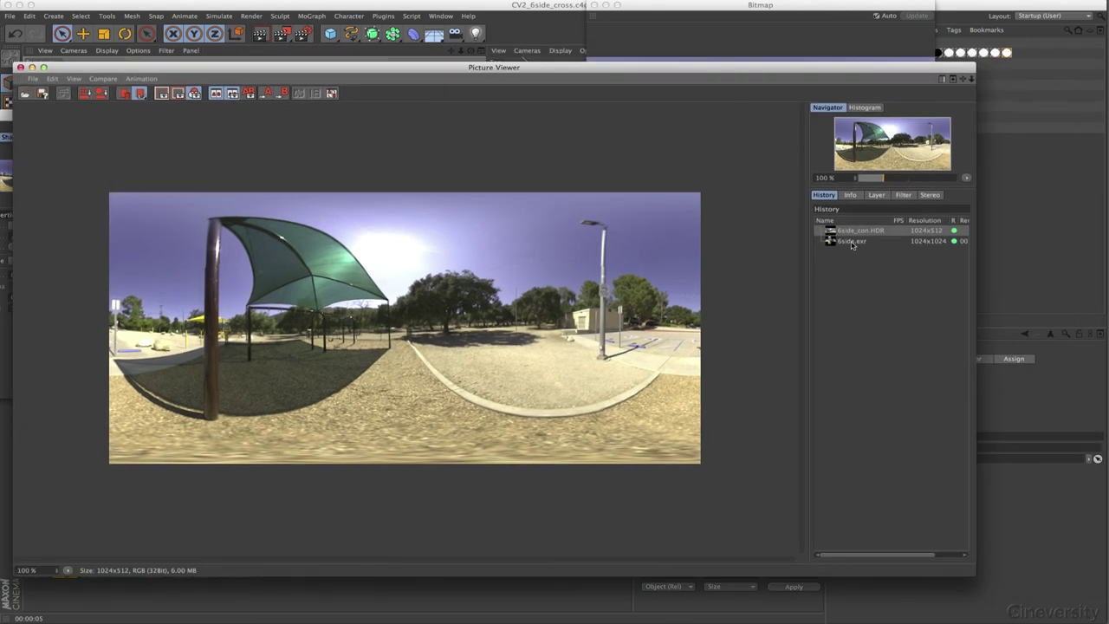
left_click(850, 241)
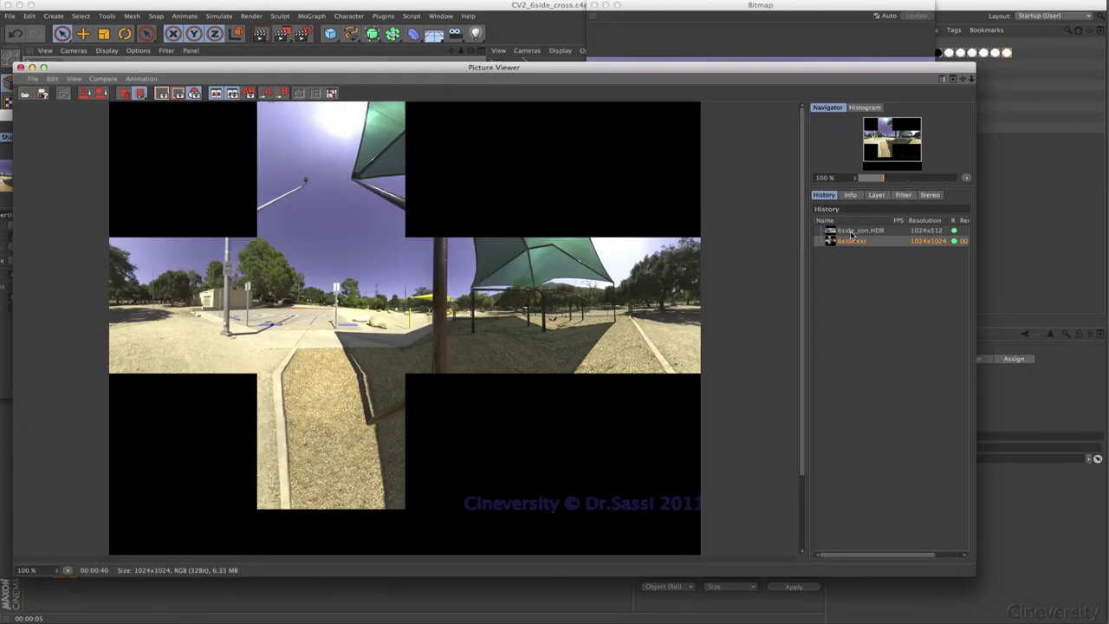
left_click(853, 231)
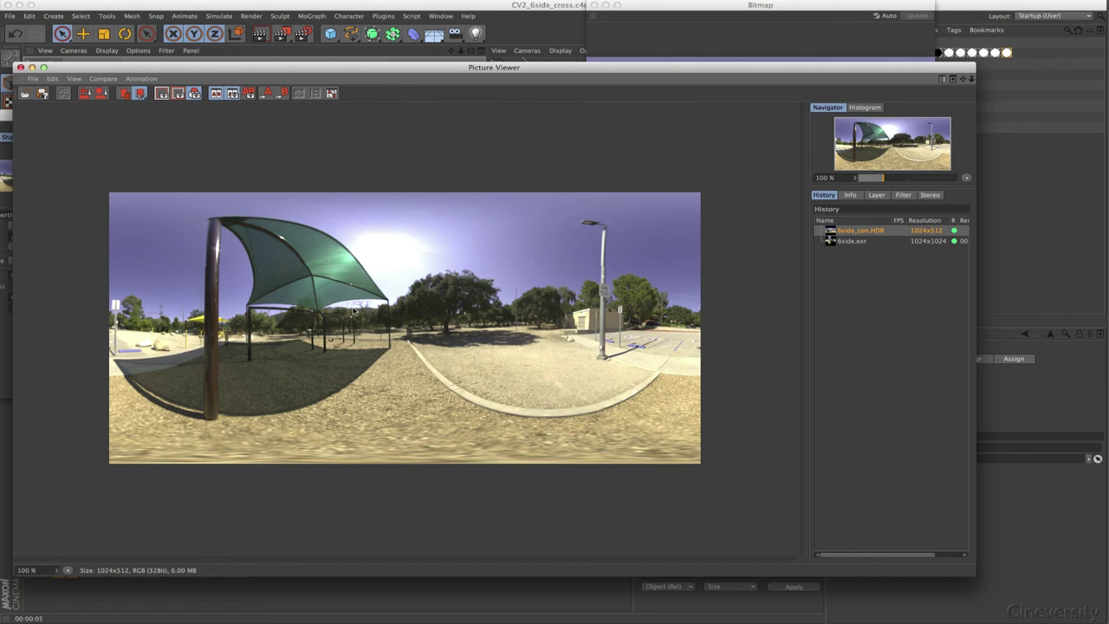
left_click(67, 570)
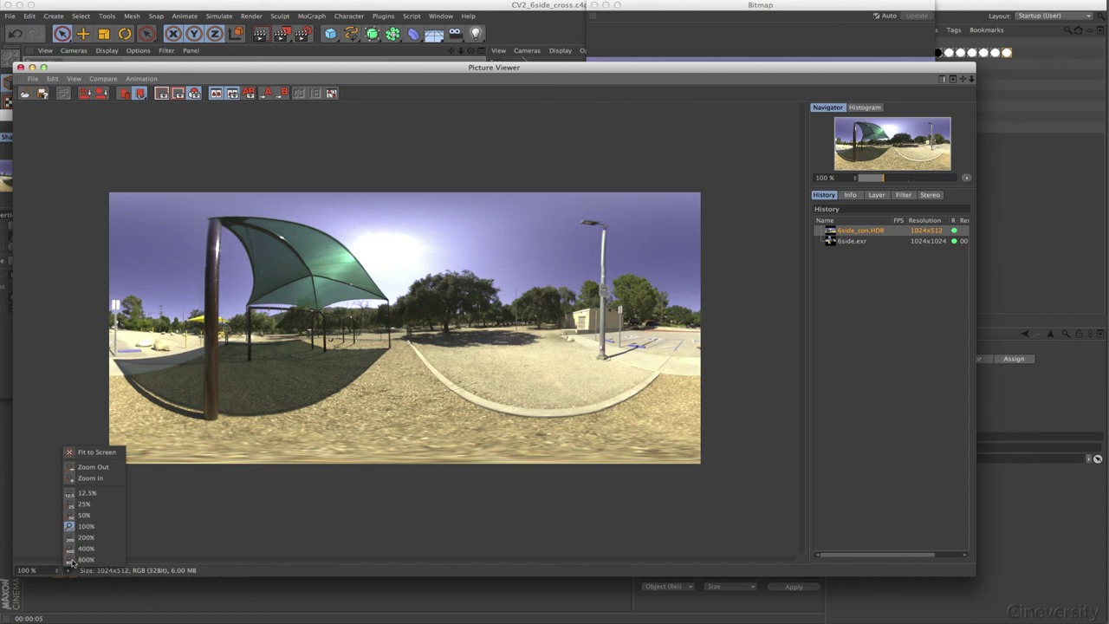
left_click(87, 537)
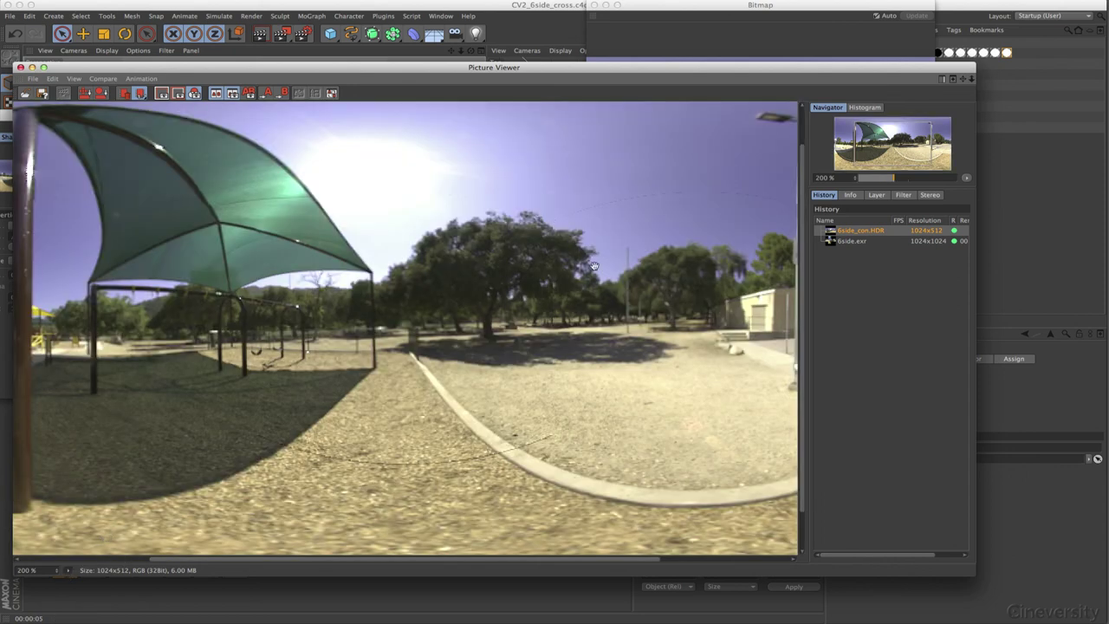
left_click_drag(624, 218, 495, 243)
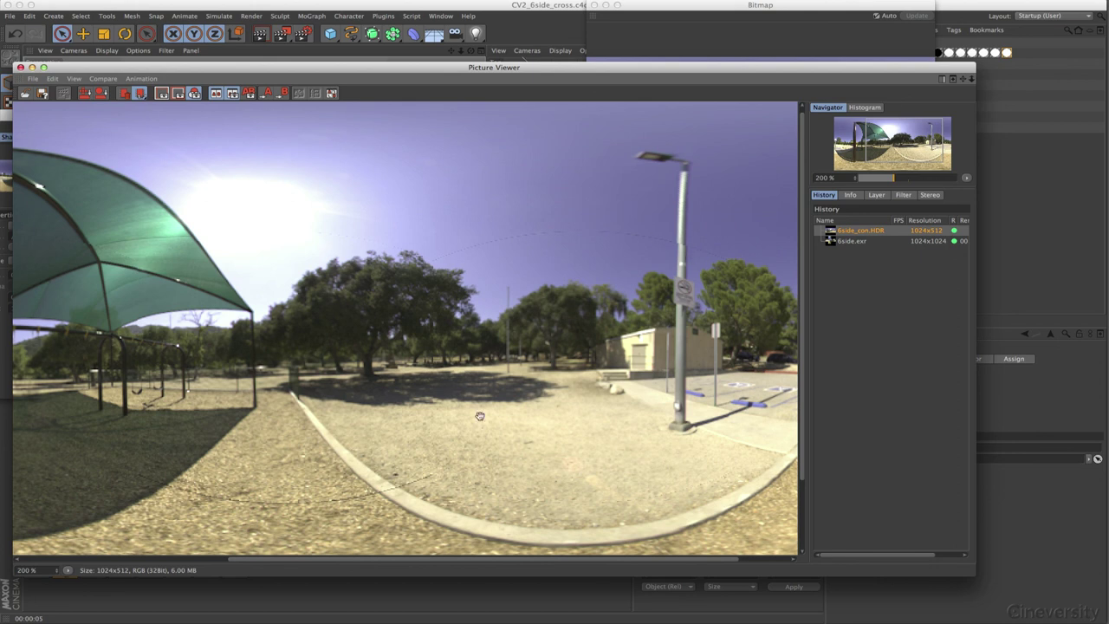
left_click_drag(403, 439, 644, 411)
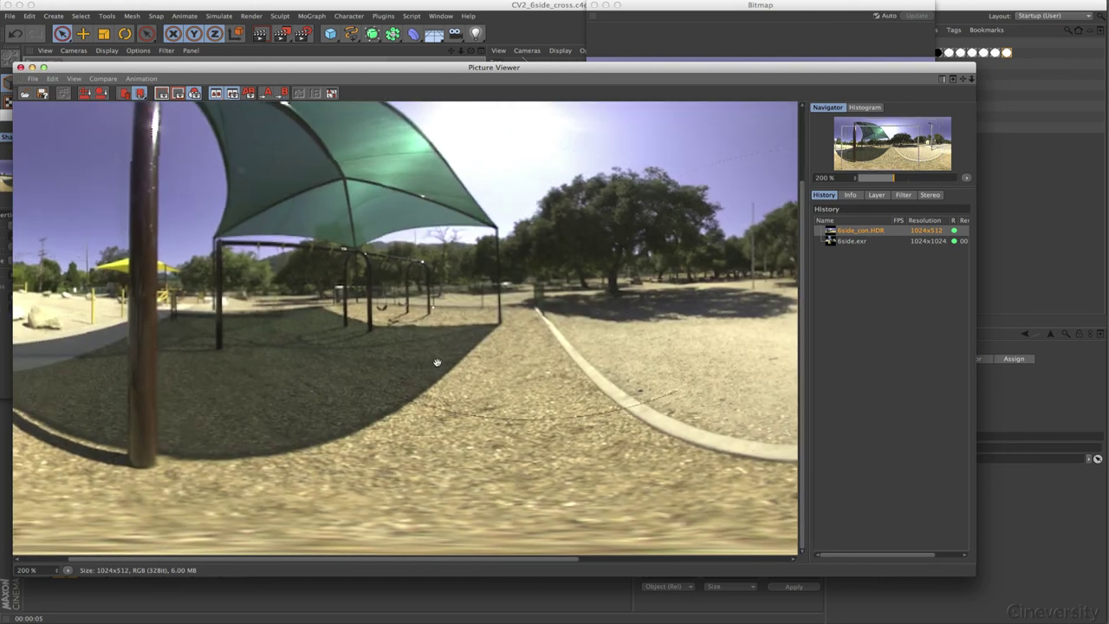
left_click_drag(435, 364, 615, 398)
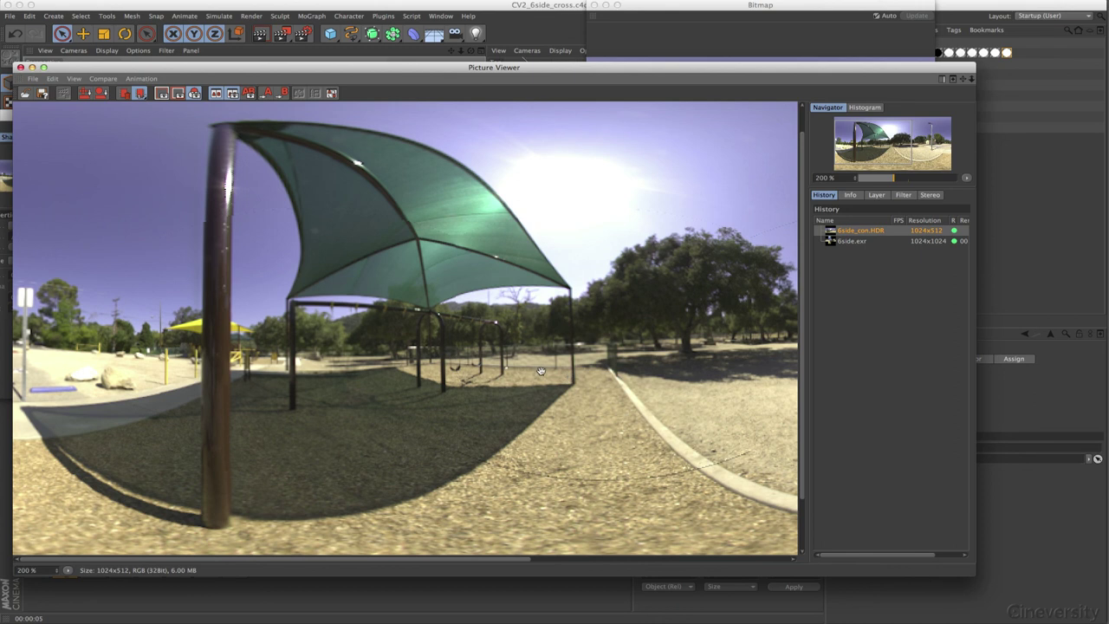
left_click_drag(605, 338, 390, 322)
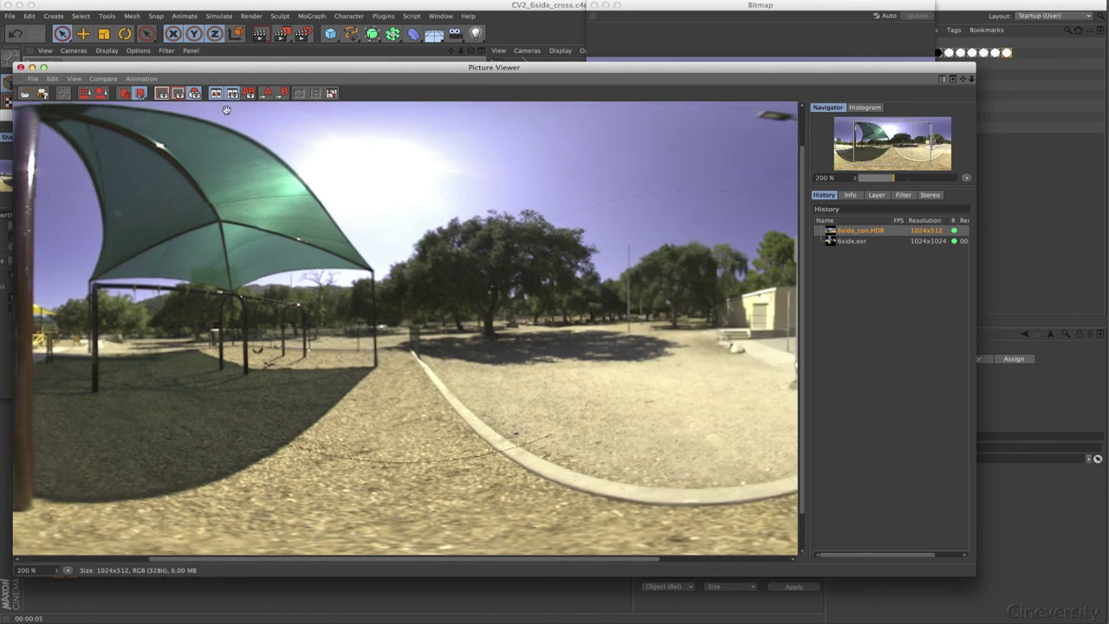
- Close the Picture Viewer, enlarged Bitmap, Material Editor and Render Settings windows to clear the workspace
left_click(20, 68)
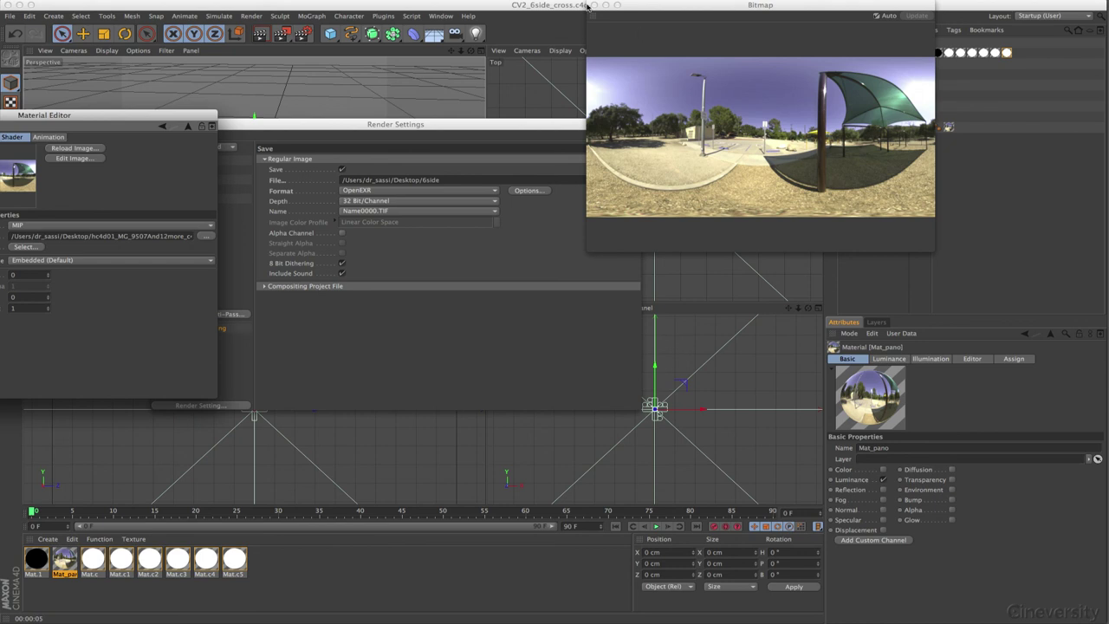
left_click(593, 5)
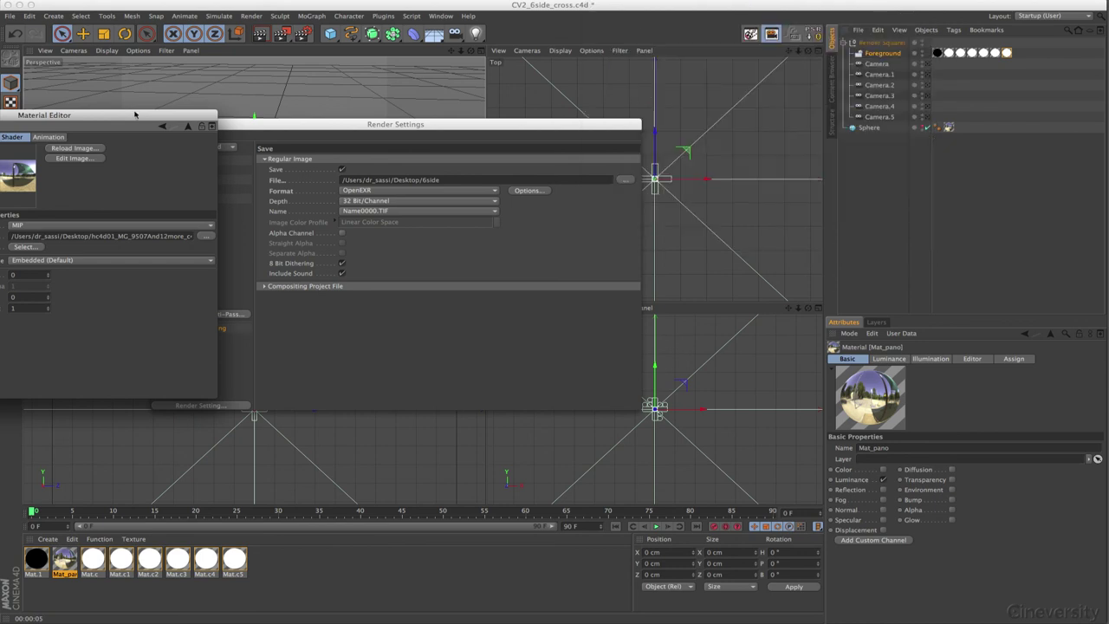
left_click_drag(134, 114, 583, 85)
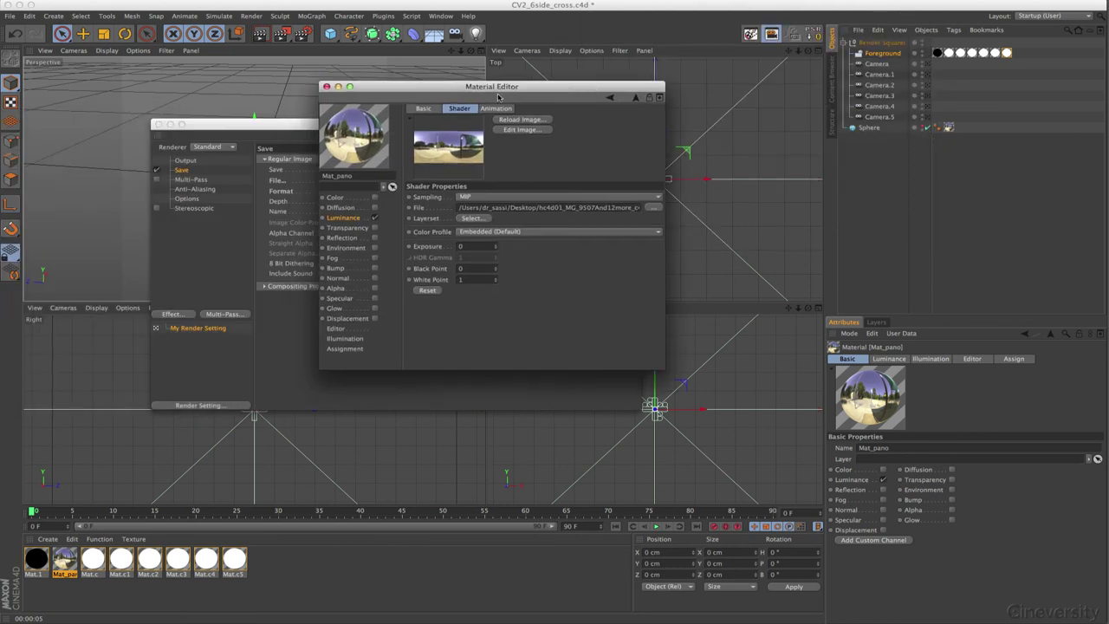
left_click(325, 86)
left_click(158, 125)
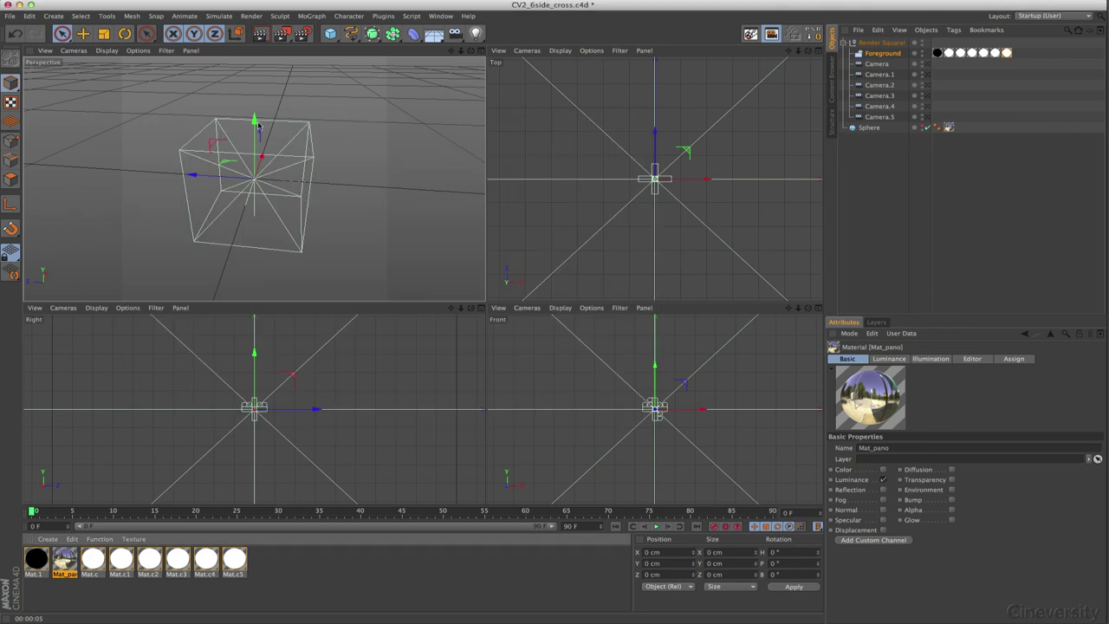